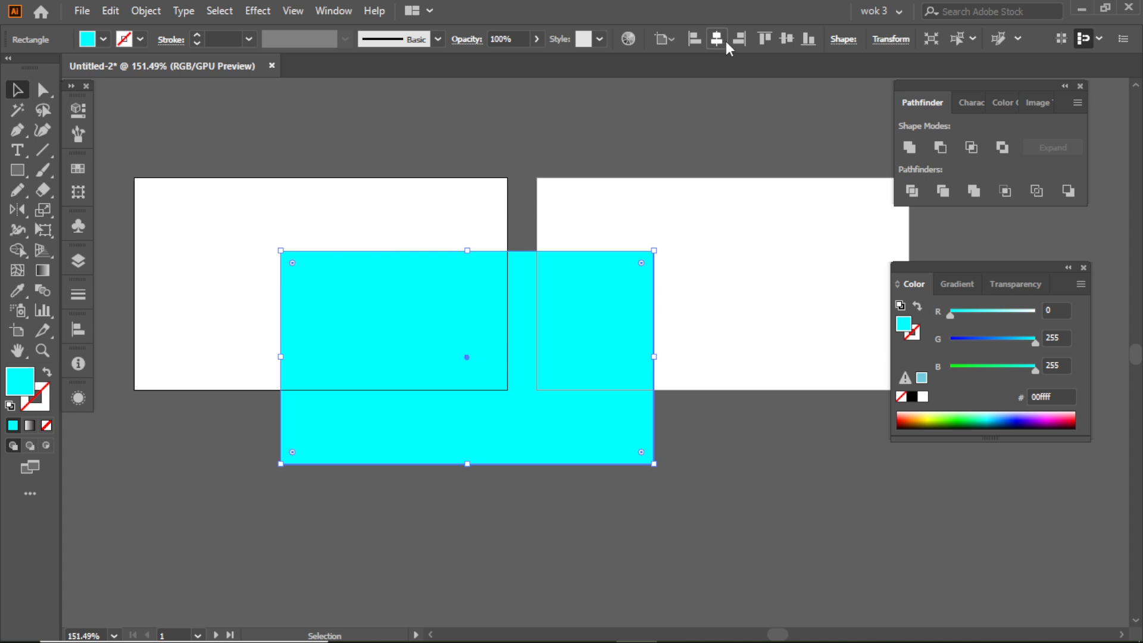
- Vertically centre the rectangle on the first artboard and change its fill to light blue 00c3ff by setting green to 195
{"action": "left_click", "coordinate": [787, 39]}
{"action": "left_click", "coordinate": [500, 157]}
{"action": "left_click", "coordinate": [369, 221]}
{"action": "left_click_drag", "start_coordinate": [1036, 343], "coordinate": [1012, 342]}
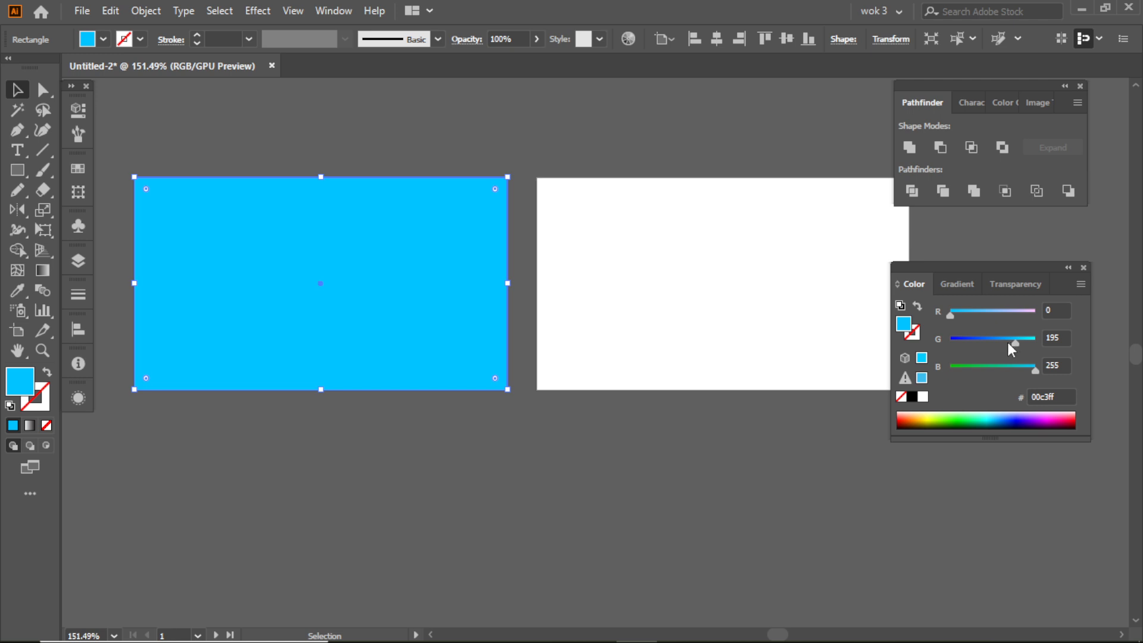
{"action": "left_click", "coordinate": [419, 418]}
- Duplicate the light blue background rectangle and place the copy directly below the second artboard
{"action": "left_click", "coordinate": [345, 277]}
{"action": "left_click_drag", "start_coordinate": [410, 258], "coordinate": [409, 499]}
{"action": "left_click_drag", "start_coordinate": [305, 467], "coordinate": [712, 468]}
{"action": "left_click", "coordinate": [316, 438]}
- Draw a square from its centre on the upper left part of the first artboard
{"action": "key", "text": "ctrl+space"}
{"action": "left_click", "coordinate": [308, 303], "text": "ctrl"}
{"action": "left_click_drag", "start_coordinate": [308, 304], "coordinate": [436, 325]}
{"action": "key", "text": "space"}
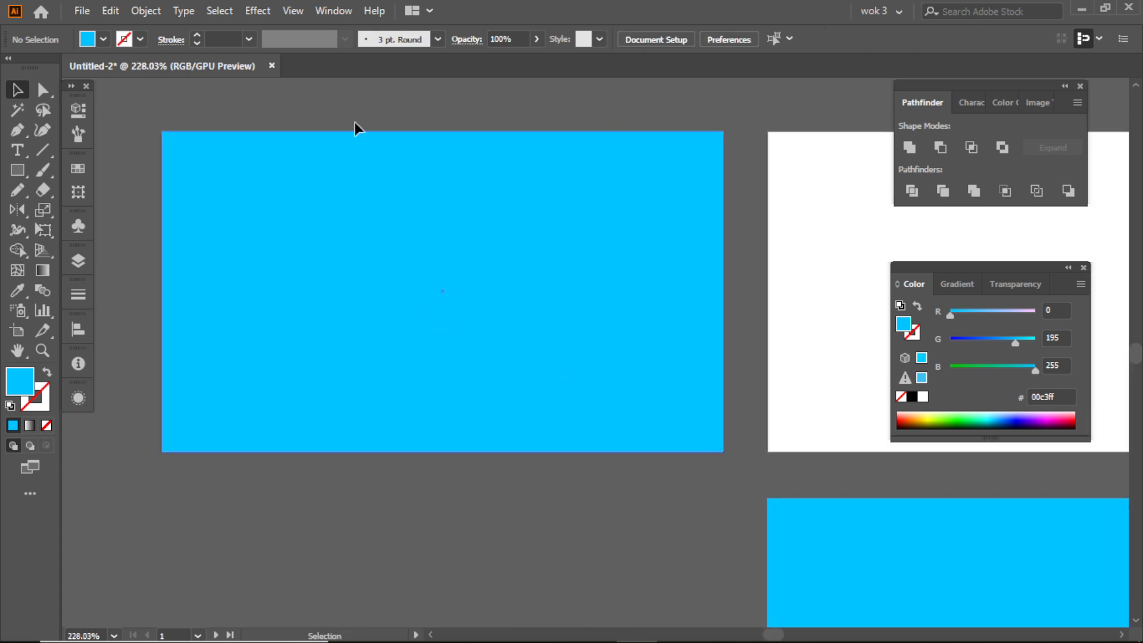
{"action": "key", "text": "ctrl+space"}
{"action": "left_click_drag", "start_coordinate": [479, 204], "coordinate": [443, 202]}
{"action": "left_click", "coordinate": [26, 171]}
{"action": "mouse_move", "coordinate": [331, 243]}
{"action": "left_mouse_down"}
{"action": "mouse_move", "coordinate": [421, 298]}
{"action": "mouse_move", "coordinate": [407, 317]}
{"action": "left_mouse_up"}
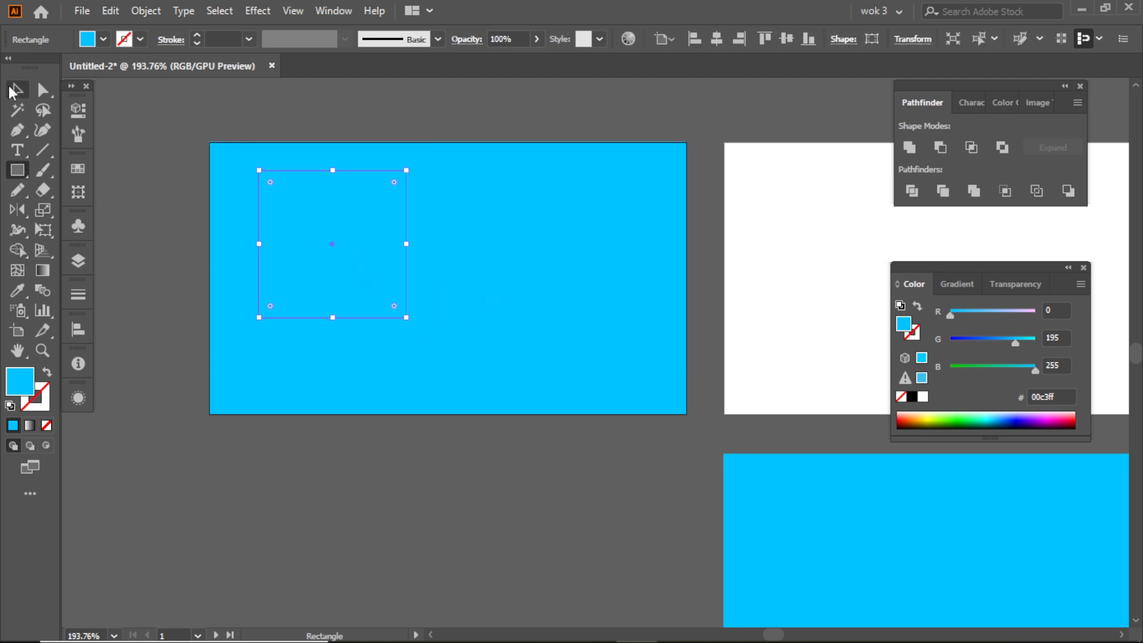
- Recolour the square to blue 005aff, then turn it into an enlarged diamond overlapping the first artboard's right edge
{"action": "left_click", "coordinate": [10, 89]}
{"action": "left_click_drag", "start_coordinate": [972, 342], "coordinate": [980, 341]}
{"action": "left_click_drag", "start_coordinate": [416, 168], "coordinate": [794, 296]}
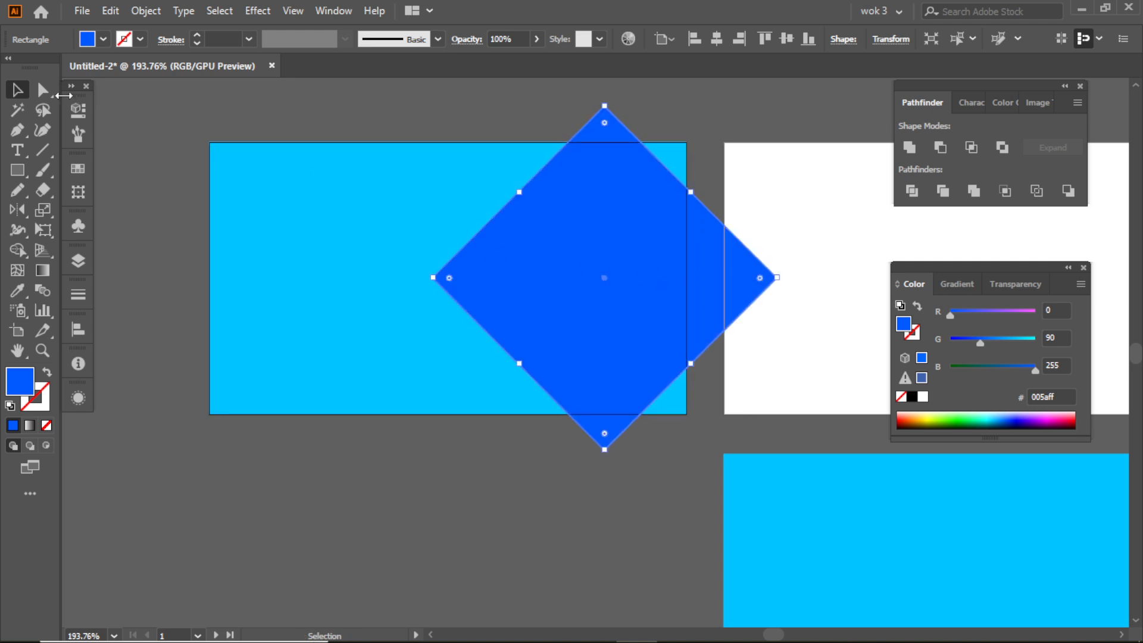
- Round all four corners of the blue diamond
{"action": "key", "text": "a"}
{"action": "left_click_drag", "start_coordinate": [448, 279], "coordinate": [479, 284]}
{"action": "left_click", "coordinate": [18, 90]}
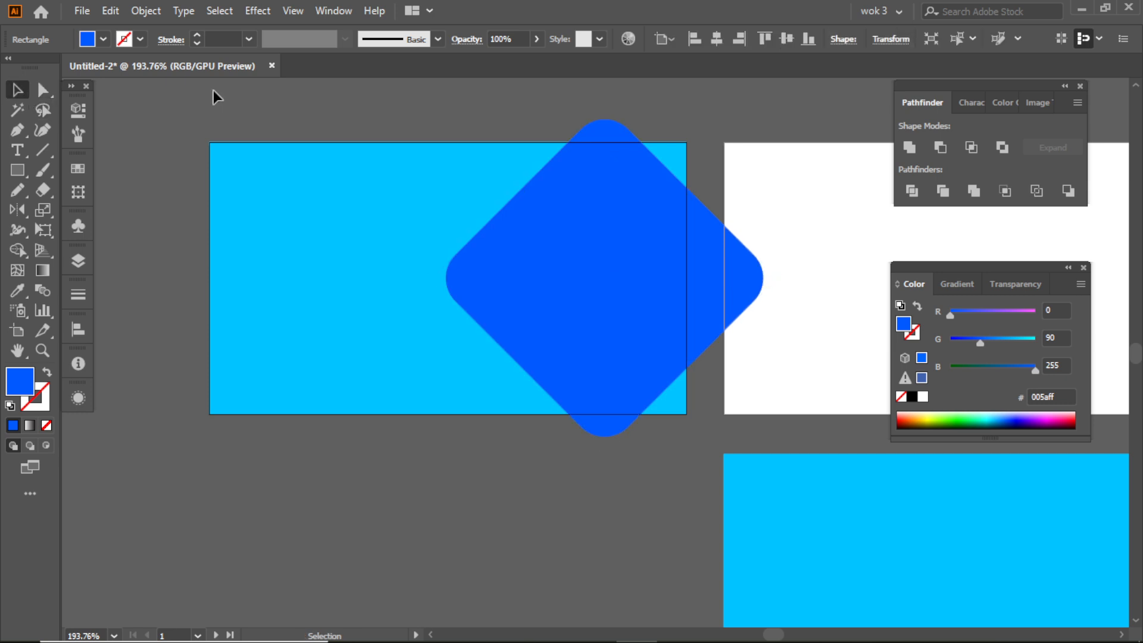
{"action": "left_click", "coordinate": [214, 90]}
{"action": "scroll", "coordinate": [286, 131], "scroll_direction": "right", "scroll_amount": 3}
{"action": "left_click", "coordinate": [448, 250]}
{"action": "scroll", "coordinate": [445, 255], "scroll_direction": "left", "scroll_amount": 3}
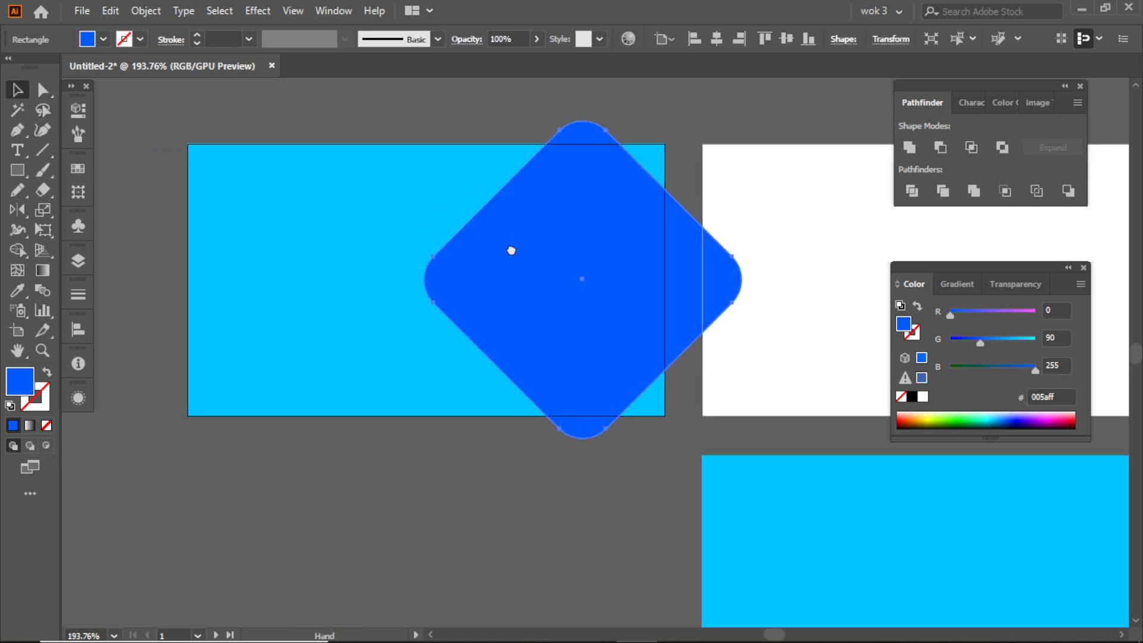
{"action": "left_click", "coordinate": [216, 123]}
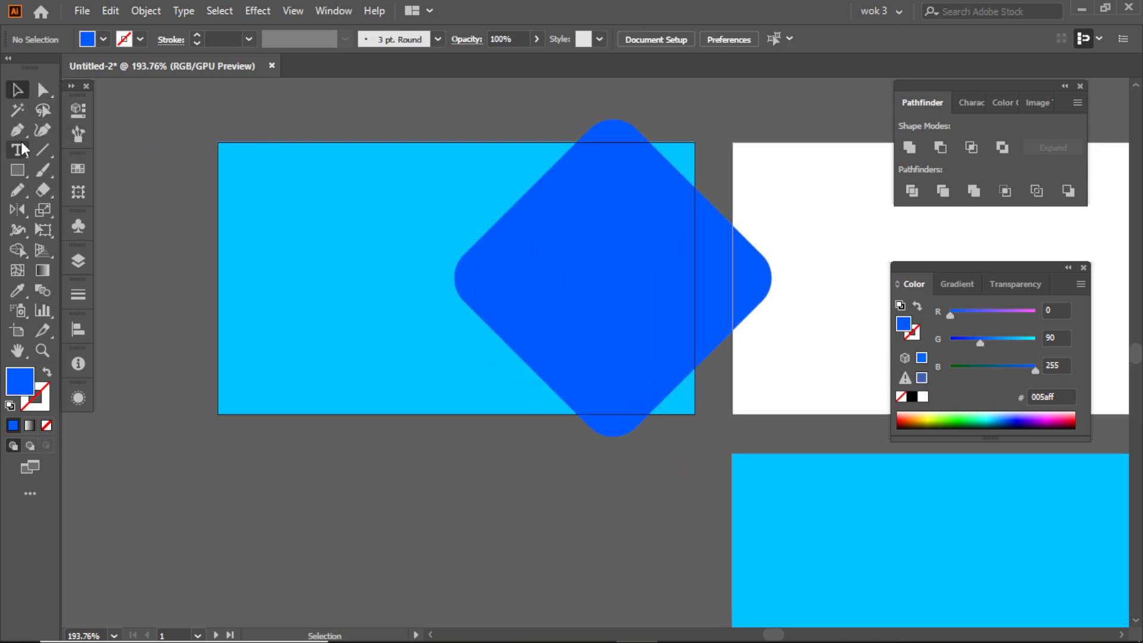
- Draw a closed, jagged freehand shape over the first artboard's left side with the Pencil tool and fill it with blue 005aff
{"action": "left_click", "coordinate": [17, 190]}
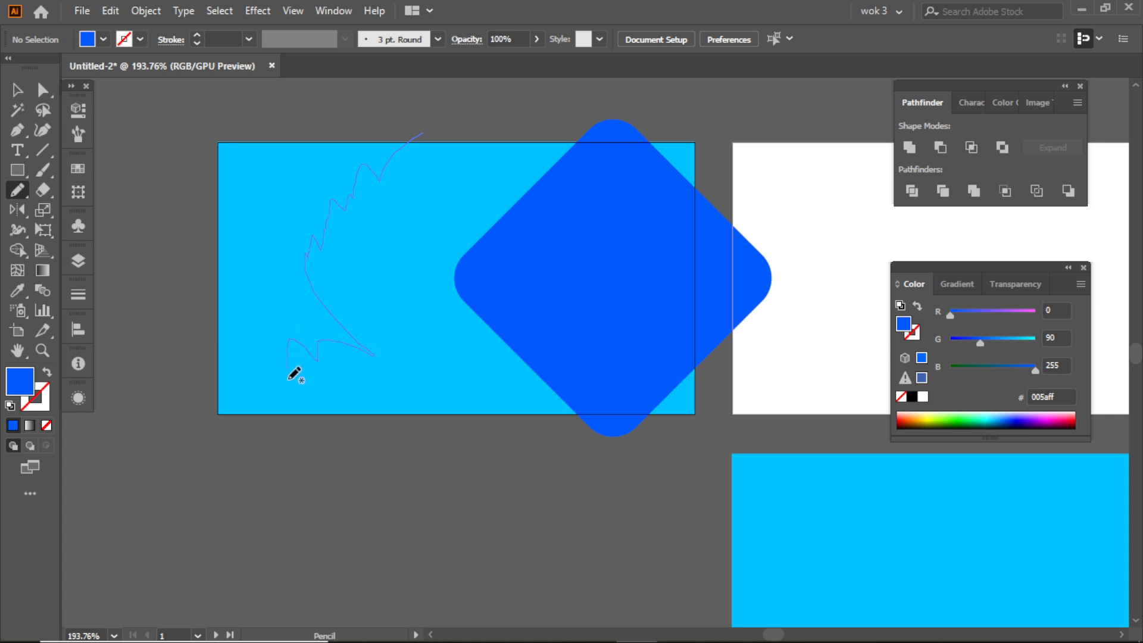
{"action": "left_click_drag", "start_coordinate": [182, 420], "coordinate": [180, 285]}
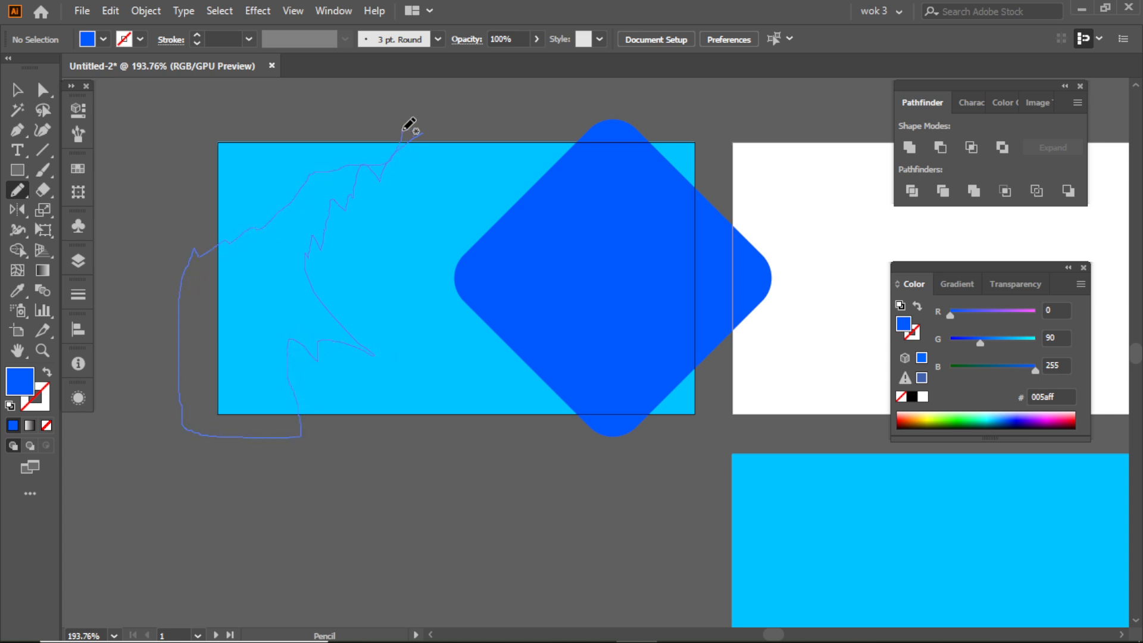
{"action": "left_click_drag", "start_coordinate": [424, 136], "coordinate": [419, 133]}
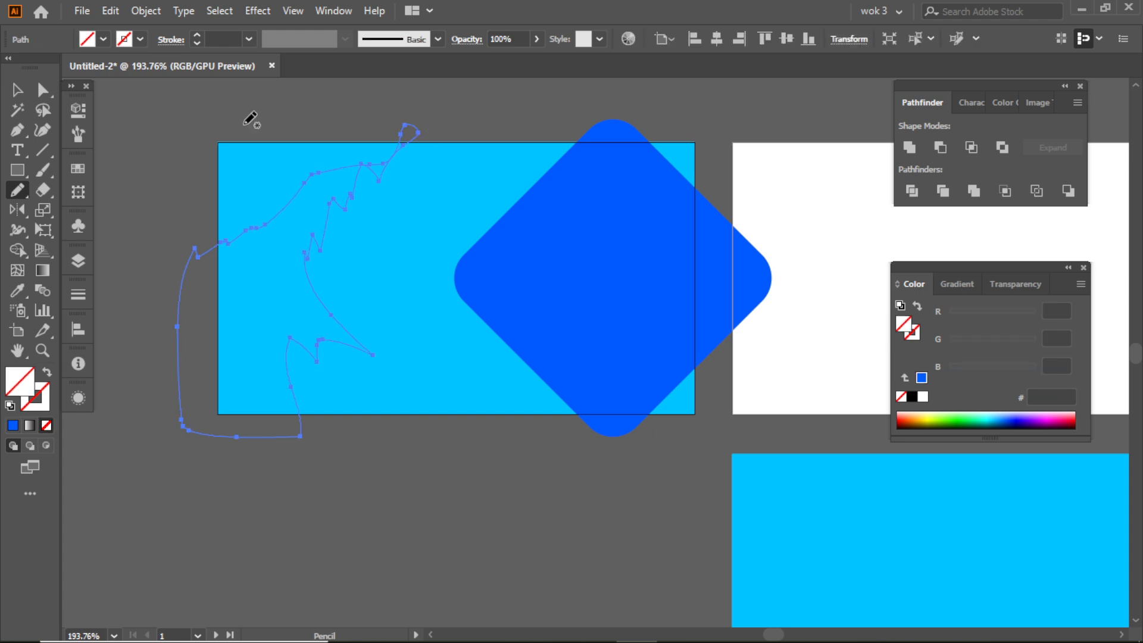
{"action": "left_click", "coordinate": [17, 90]}
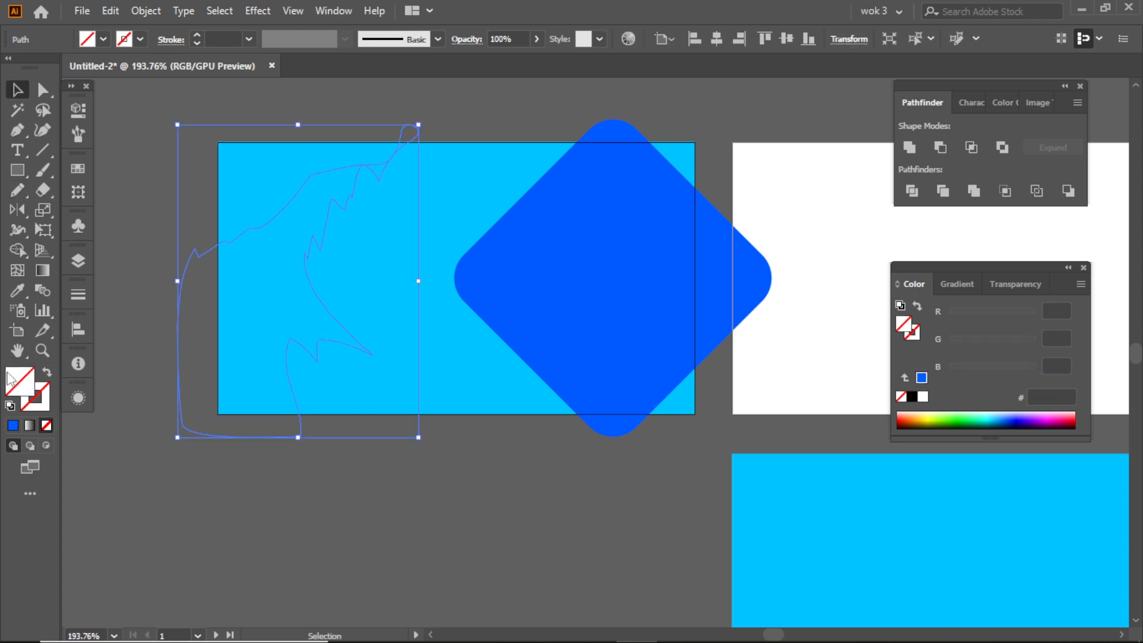
{"action": "left_click", "coordinate": [12, 426]}
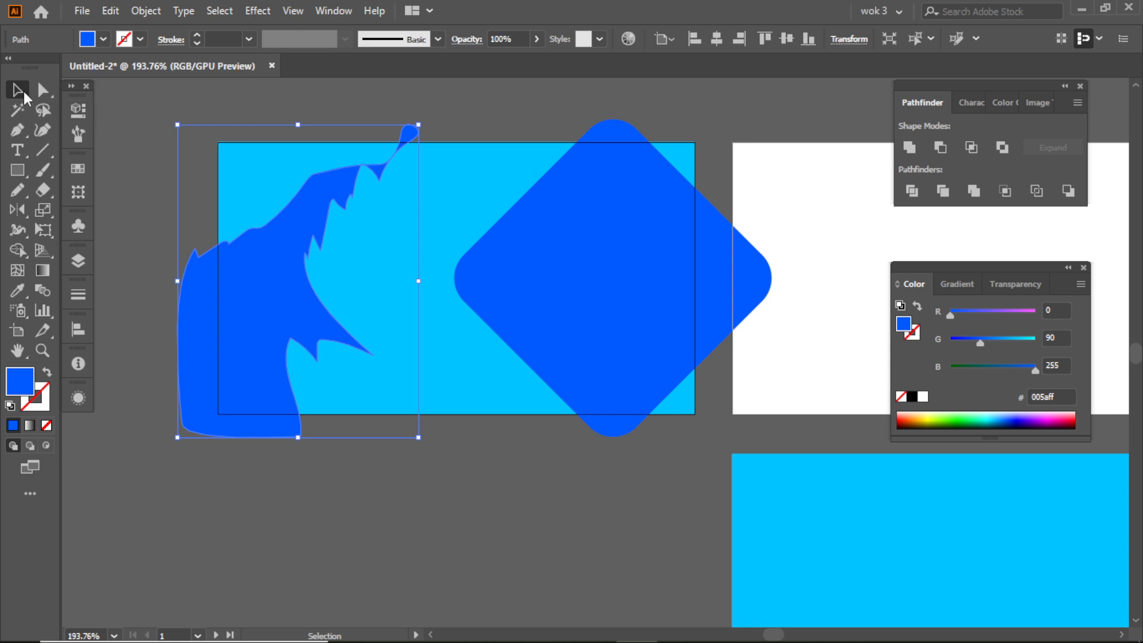
{"action": "left_click", "coordinate": [173, 101]}
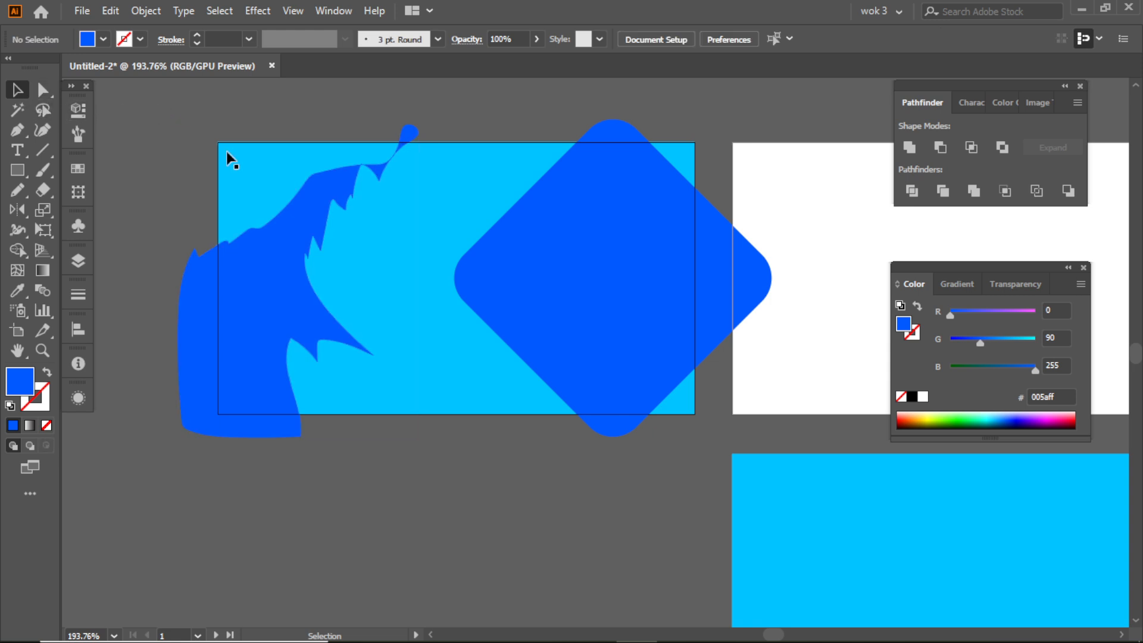
- Erase the thin round-ended tip at the top of the jagged blue shape
{"action": "left_click", "coordinate": [305, 188]}
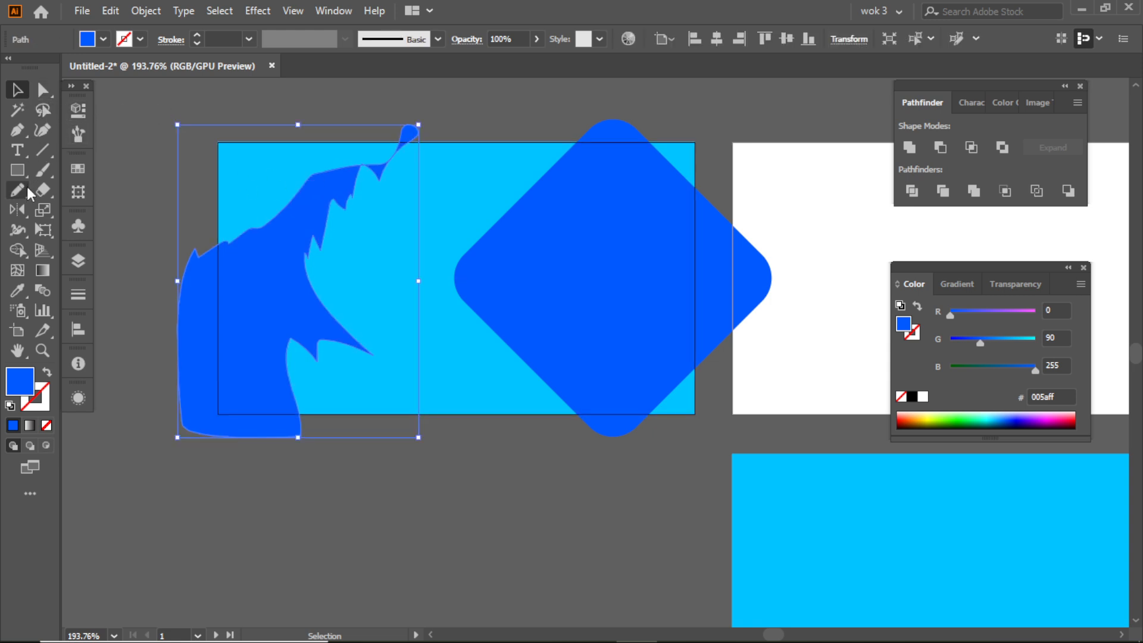
{"action": "left_click", "coordinate": [42, 190]}
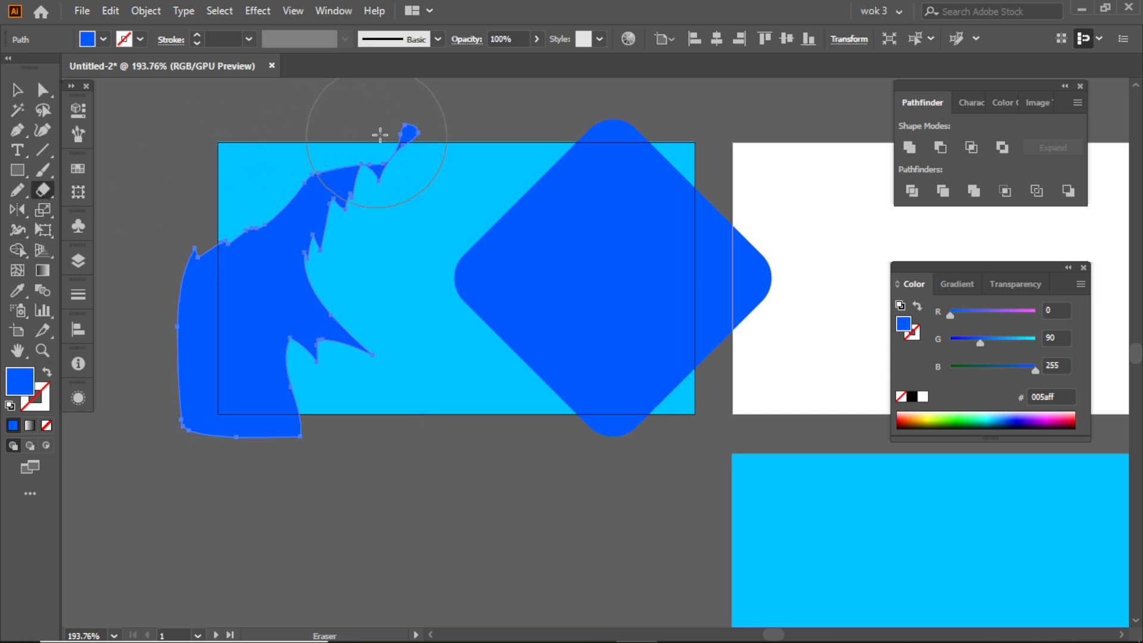
{"action": "left_click", "coordinate": [415, 134]}
{"action": "left_click", "coordinate": [18, 89]}
{"action": "left_click", "coordinate": [170, 152]}
- Enlarge the jagged shape and rotate it clockwise so it covers the left part of the first artboard
{"action": "left_click", "coordinate": [274, 224]}
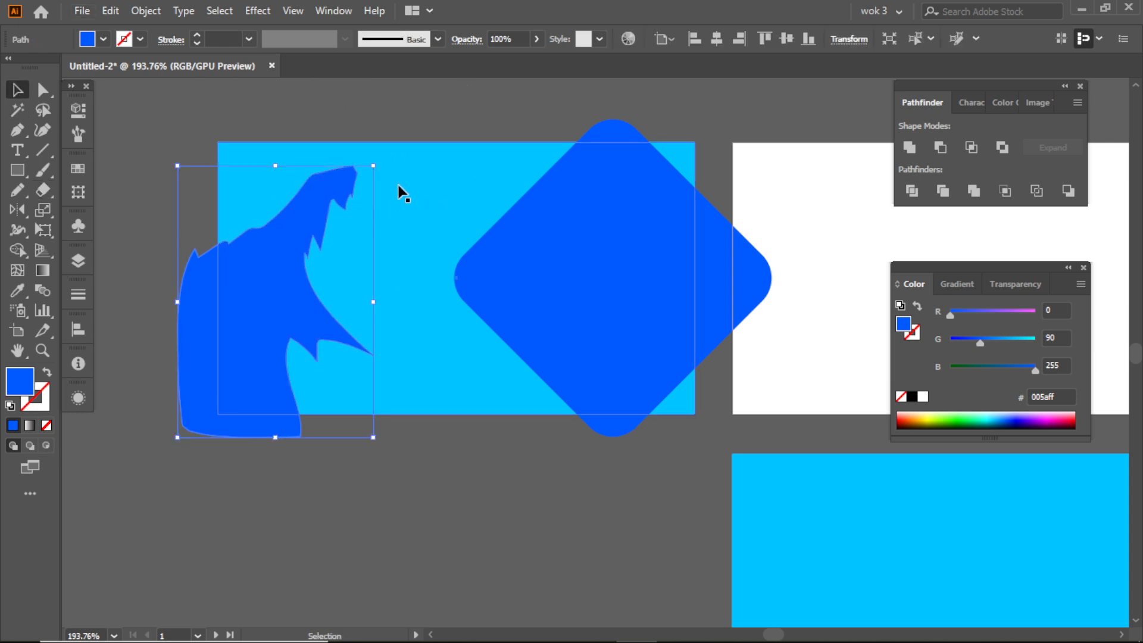
{"action": "left_click_drag", "start_coordinate": [384, 159], "coordinate": [496, 140]}
{"action": "left_click_drag", "start_coordinate": [331, 233], "coordinate": [296, 225]}
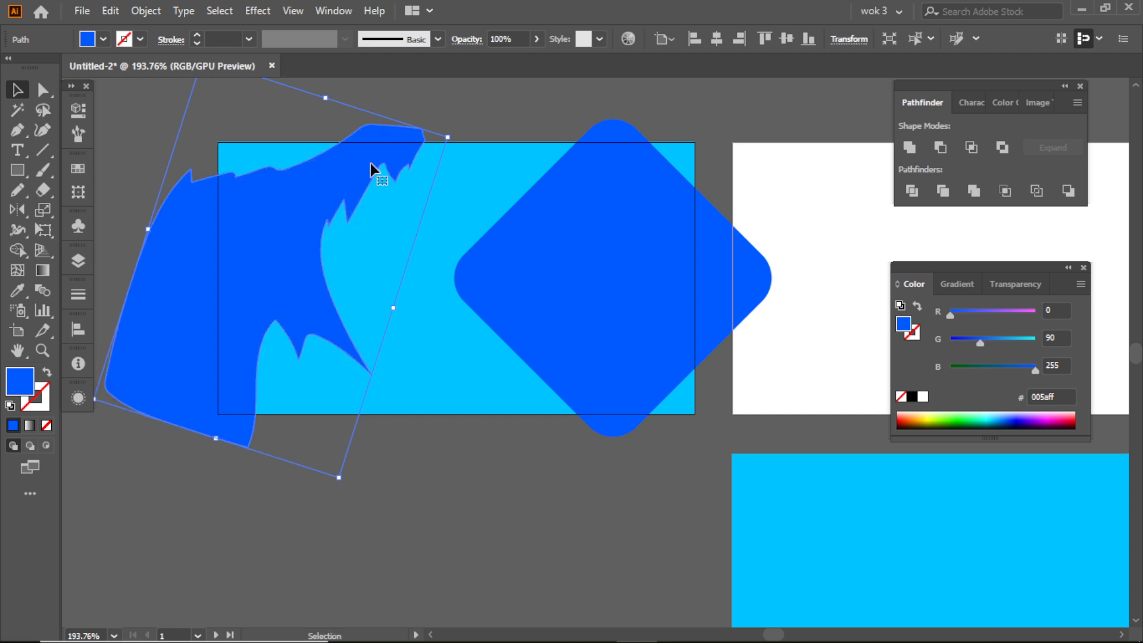
{"action": "left_click", "coordinate": [437, 101]}
- Duplicate the jagged blue shape into the empty area below the first artboard
{"action": "scroll", "coordinate": [467, 168], "scroll_direction": "down", "scroll_amount": 1}
{"action": "left_click_drag", "start_coordinate": [337, 189], "coordinate": [324, 607]}
{"action": "left_click", "coordinate": [418, 488]}
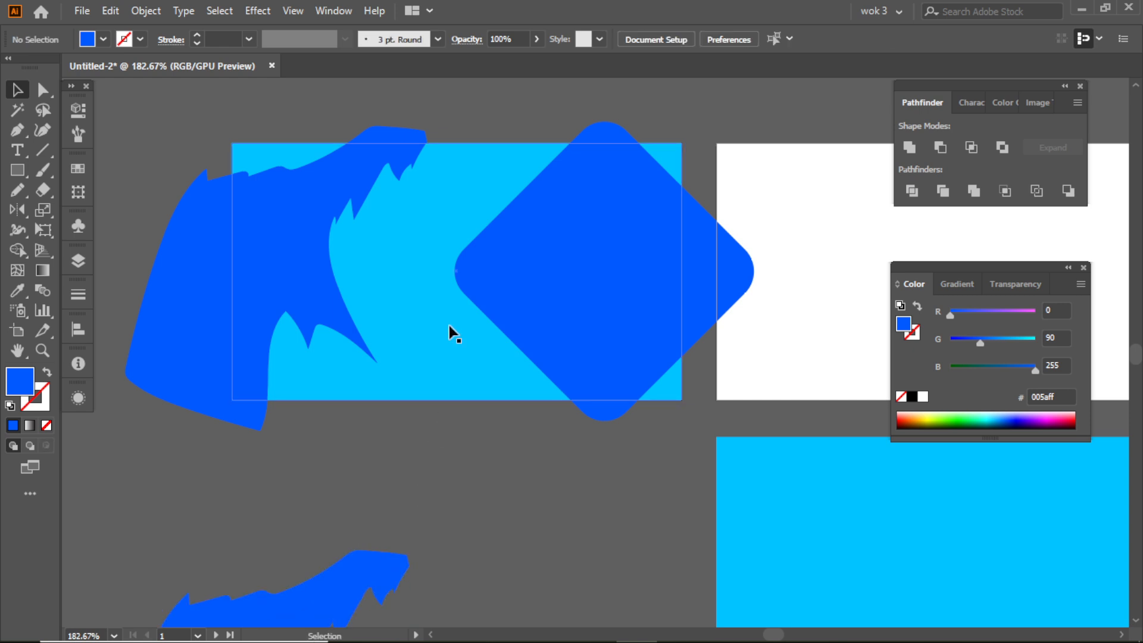
- Copy the first artboard's light blue background rectangle and paste it in front at the same position
{"action": "scroll", "coordinate": [447, 321], "scroll_direction": "up", "scroll_amount": 1}
{"action": "scroll", "coordinate": [455, 227], "scroll_direction": "up", "scroll_amount": 1}
{"action": "scroll", "coordinate": [521, 194], "scroll_direction": "right", "scroll_amount": 1}
{"action": "left_click", "coordinate": [395, 258]}
{"action": "left_click", "coordinate": [110, 10]}
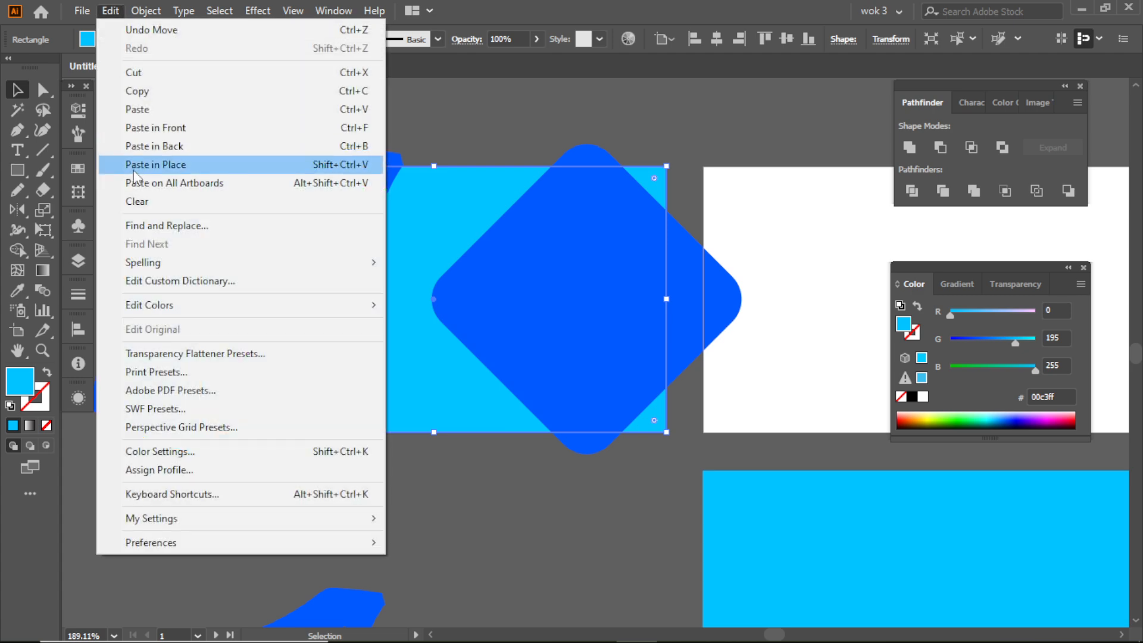
{"action": "left_click", "coordinate": [151, 109]}
{"action": "left_click", "coordinate": [111, 11]}
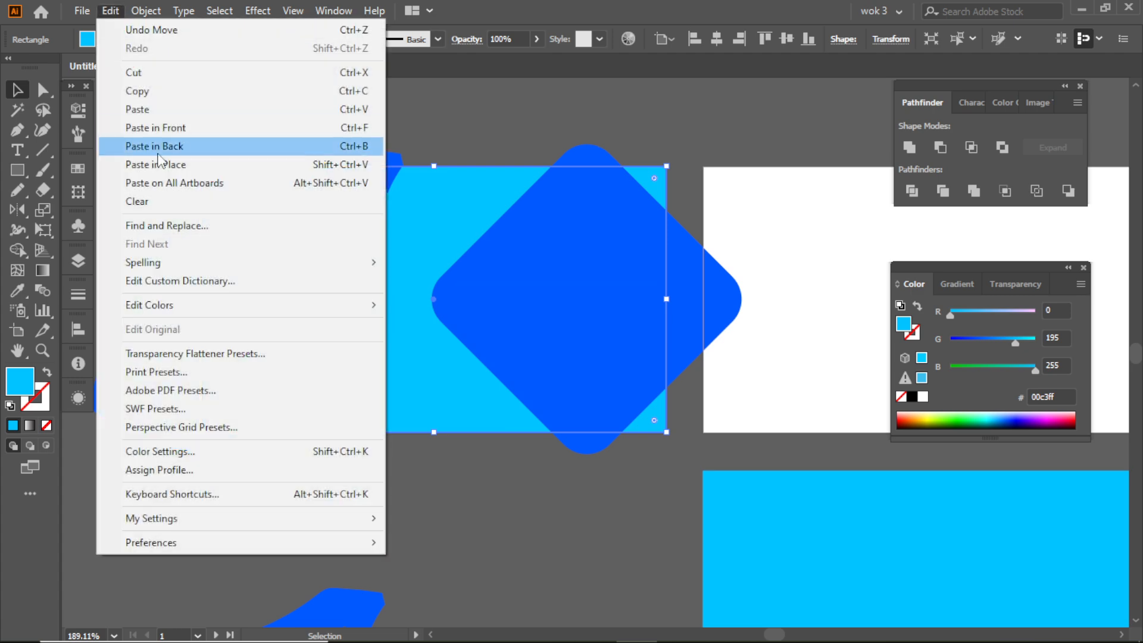
{"action": "left_click", "coordinate": [169, 127]}
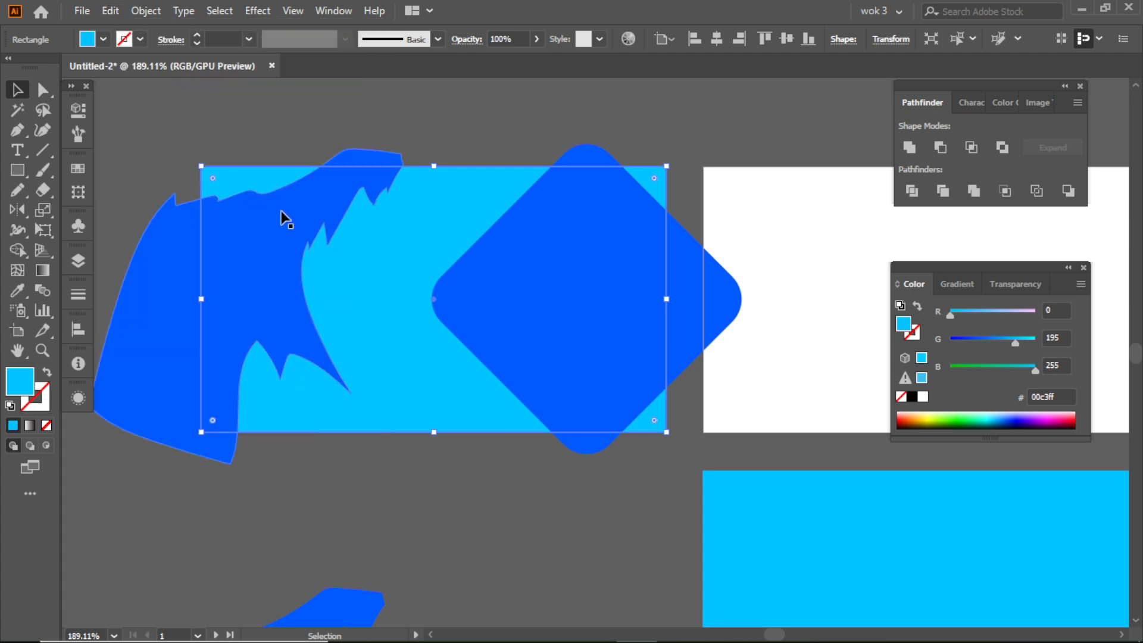
- Bring the pasted light blue rectangle to the front of the stacking order
{"action": "right_click", "coordinate": [352, 241]}
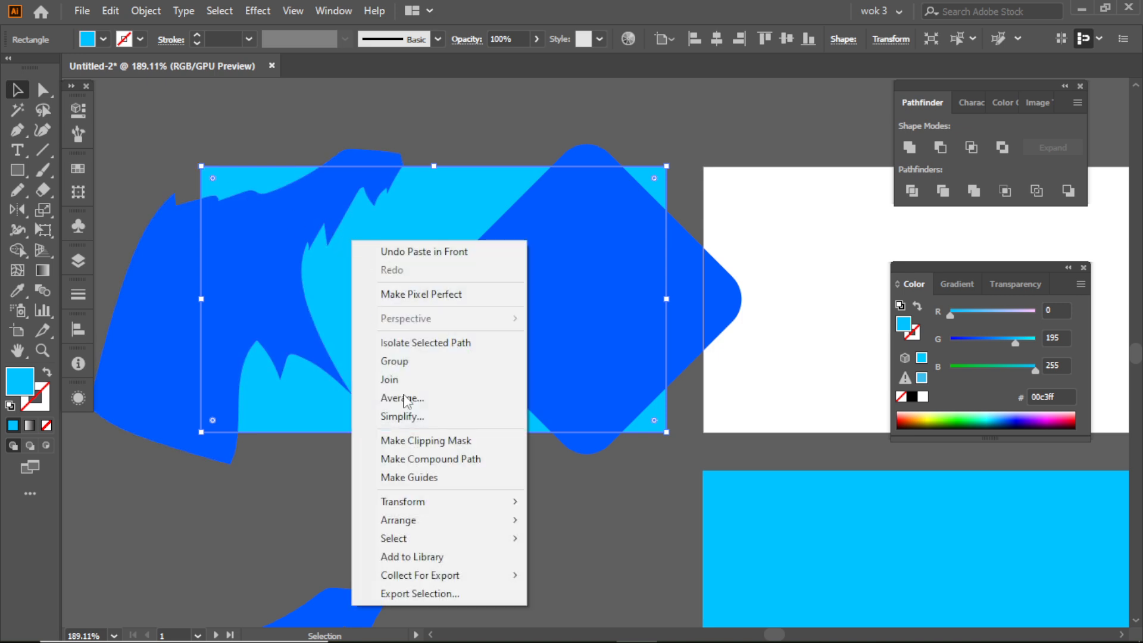
{"action": "mouse_move", "coordinate": [477, 502]}
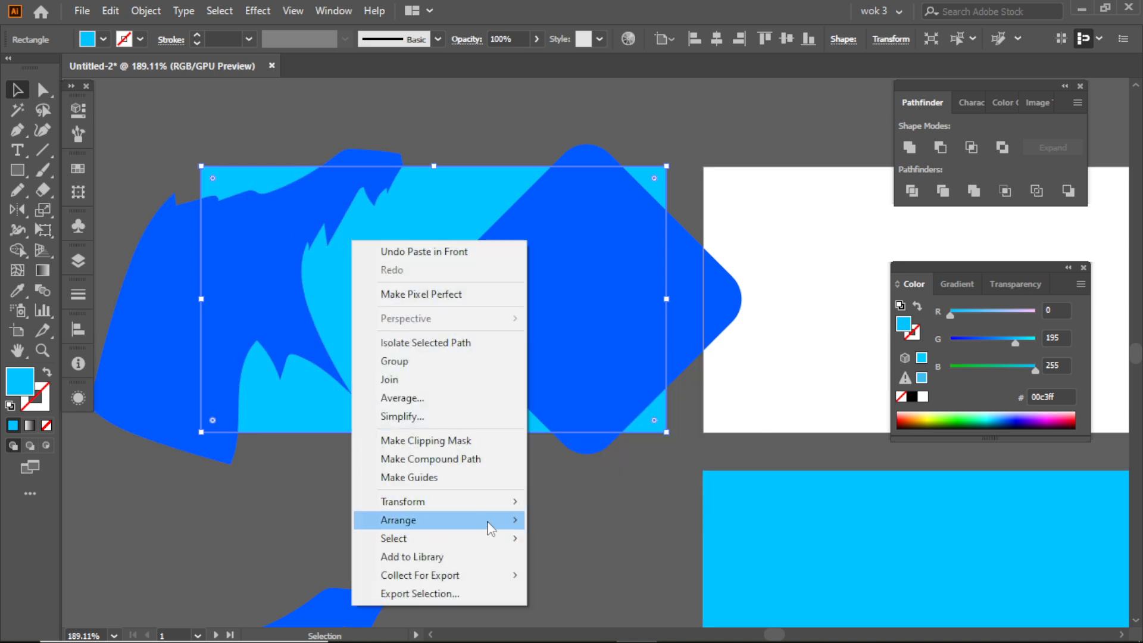
{"action": "mouse_move", "coordinate": [495, 520]}
{"action": "left_click", "coordinate": [596, 521]}
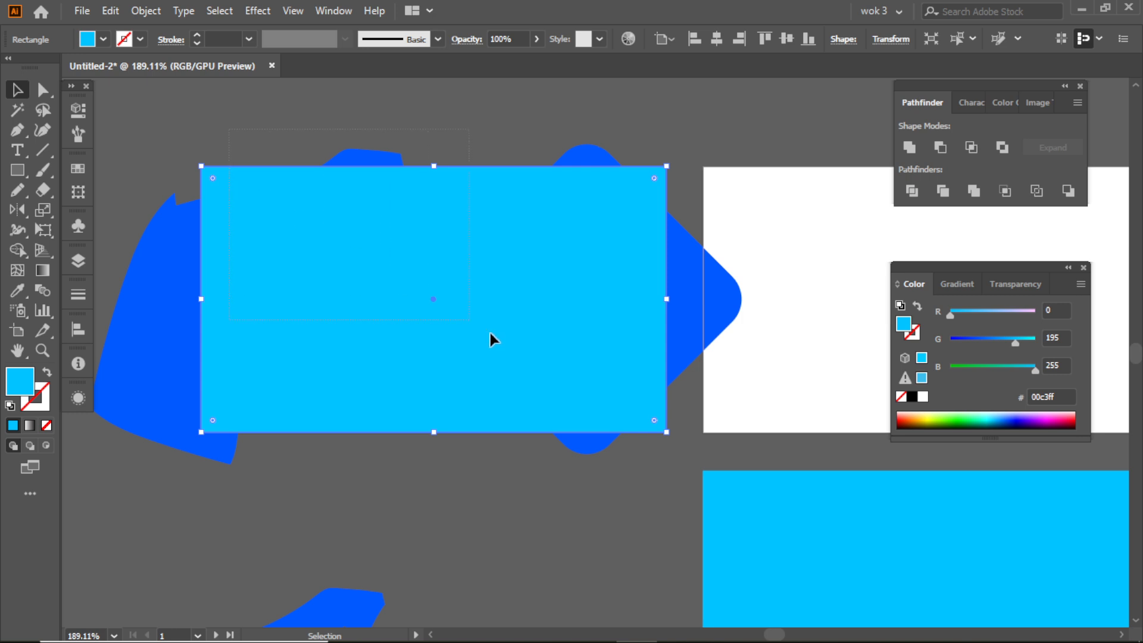
- Select all shapes on the first artboard and make a clipping mask from the front rectangle
{"action": "left_click_drag", "start_coordinate": [617, 462], "coordinate": [574, 395]}
{"action": "right_click", "coordinate": [378, 220]}
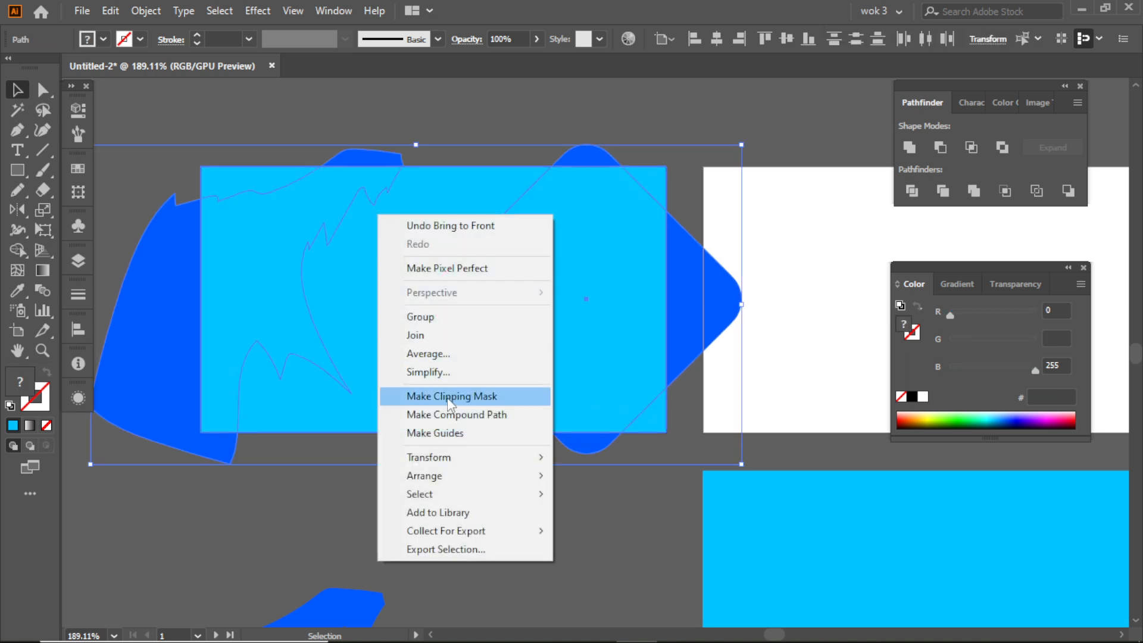
{"action": "left_click", "coordinate": [452, 405]}
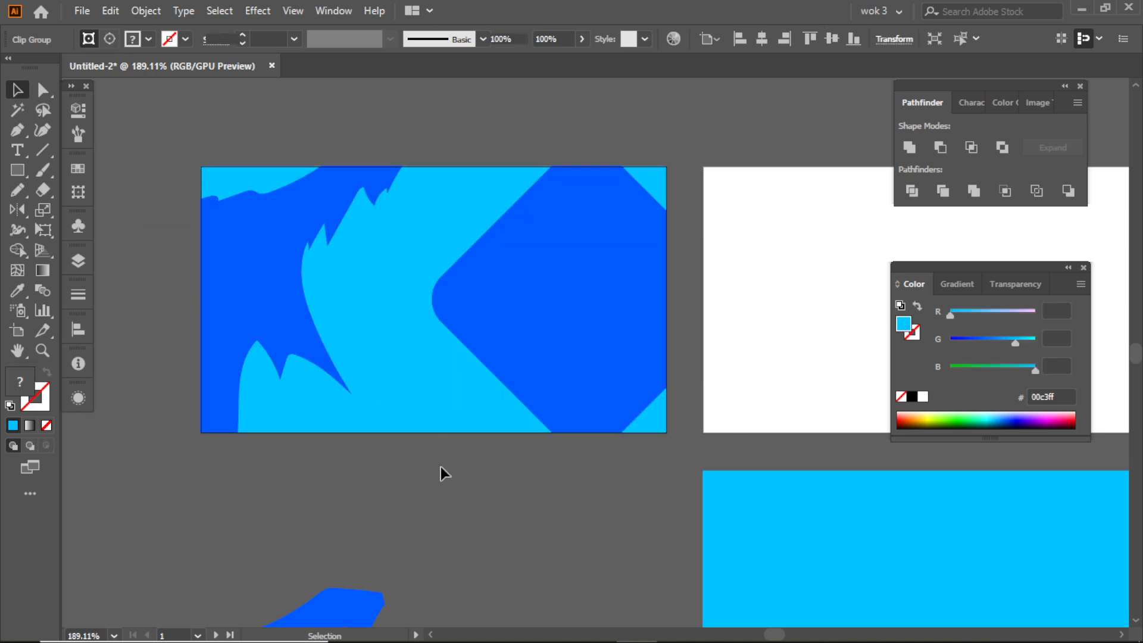
- Draw a small hexagon with the Polygon tool at the left corner of the rounded blue diamond
{"action": "scroll", "coordinate": [455, 357], "scroll_direction": "up", "scroll_amount": 3}
{"action": "left_click", "coordinate": [18, 170]}
{"action": "left_click_drag", "start_coordinate": [18, 169], "coordinate": [66, 237]}
{"action": "left_click_drag", "start_coordinate": [502, 301], "coordinate": [539, 335]}
{"action": "left_click", "coordinate": [17, 89]}
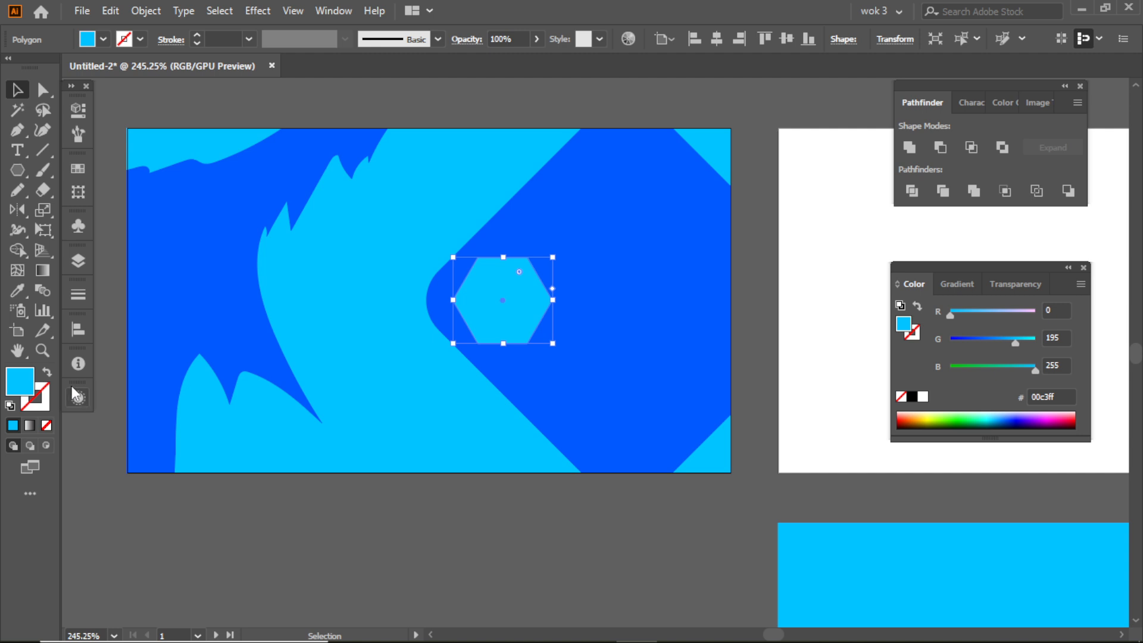
- Swap the hexagon's fill and stroke to leave only a light blue outline, and set the stroke weight to 5 pt
{"action": "left_click", "coordinate": [48, 375]}
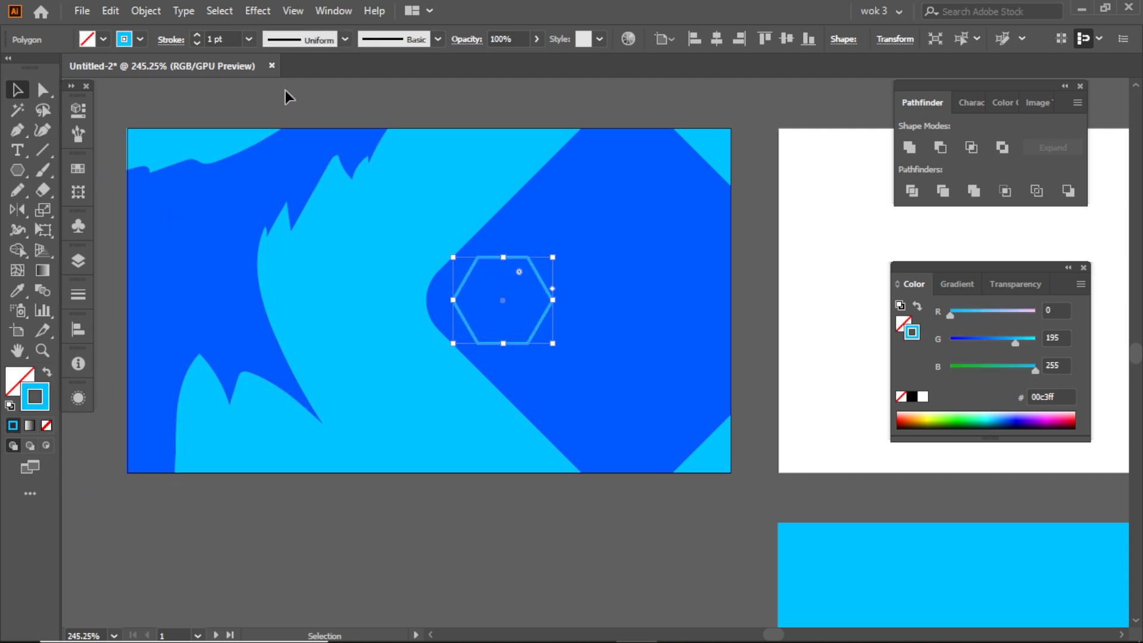
{"action": "left_click", "coordinate": [249, 39]}
{"action": "left_click", "coordinate": [271, 189]}
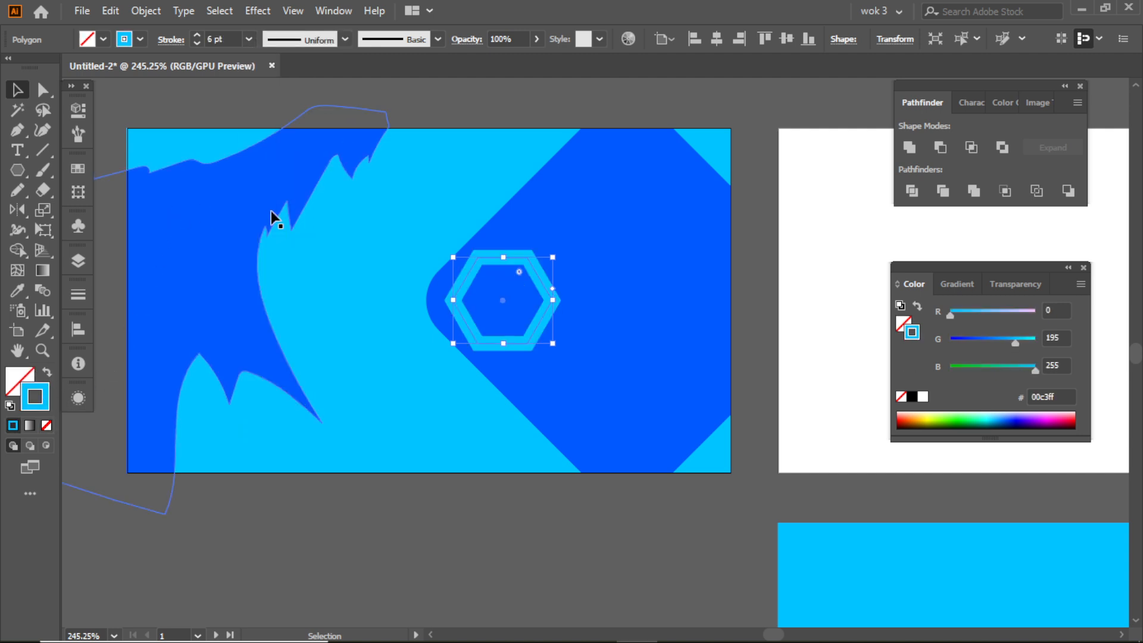
{"action": "left_click", "coordinate": [249, 39]}
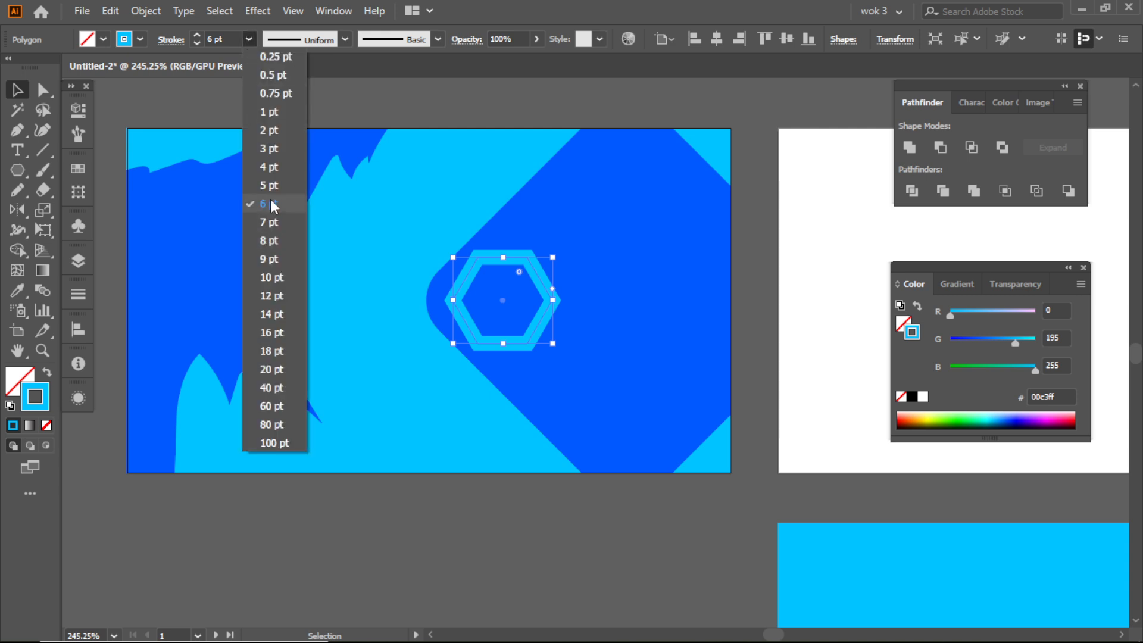
{"action": "left_click", "coordinate": [251, 181]}
- Expand the hexagon's fill and stroke into an editable shape
{"action": "scroll", "coordinate": [506, 250], "scroll_direction": "right", "scroll_amount": 3}
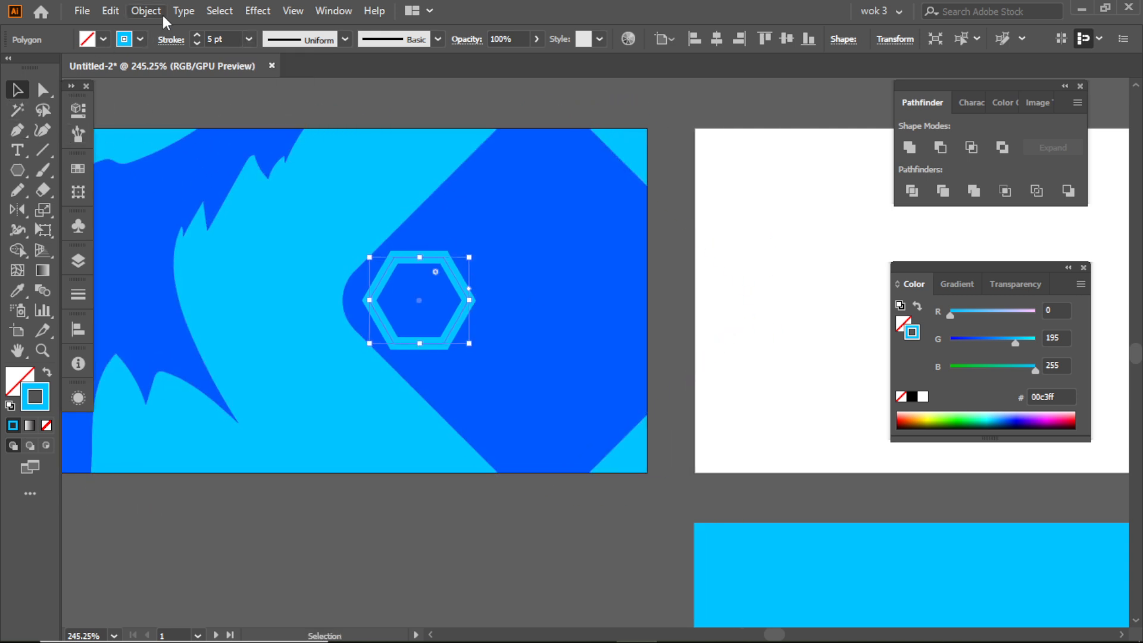
{"action": "left_click", "coordinate": [146, 10]}
{"action": "left_click", "coordinate": [232, 206]}
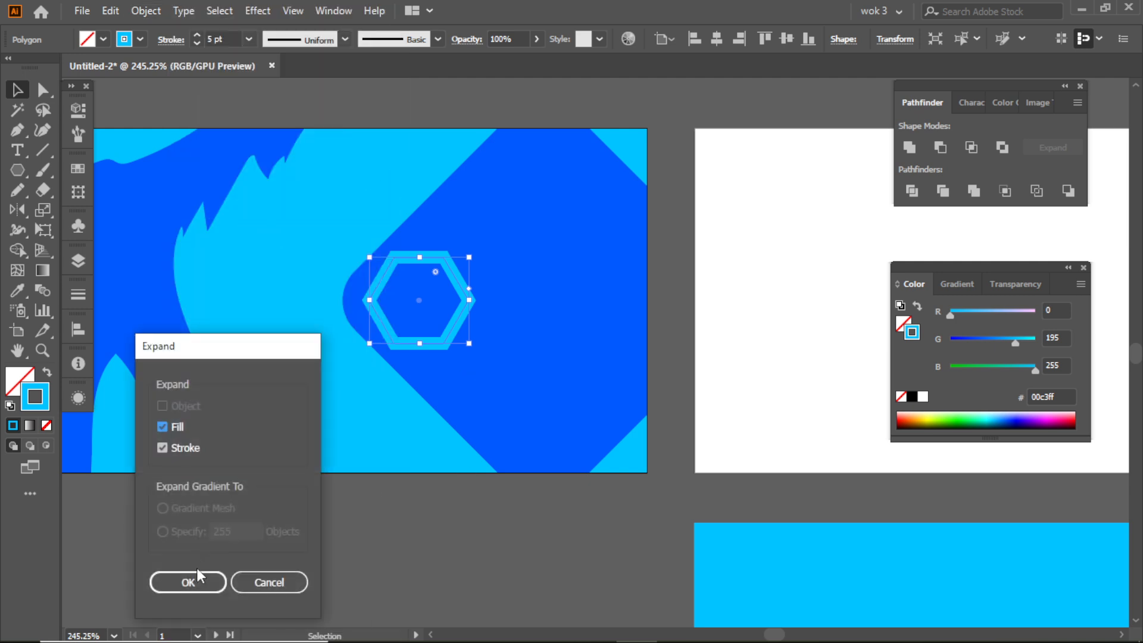
{"action": "left_click", "coordinate": [271, 577]}
- Enlarge the hexagon ring and move it to the middle of the blue diamond area
{"action": "left_click_drag", "start_coordinate": [471, 303], "coordinate": [761, 367]}
{"action": "left_click", "coordinate": [253, 624]}
{"action": "left_click_drag", "start_coordinate": [597, 293], "coordinate": [603, 292]}
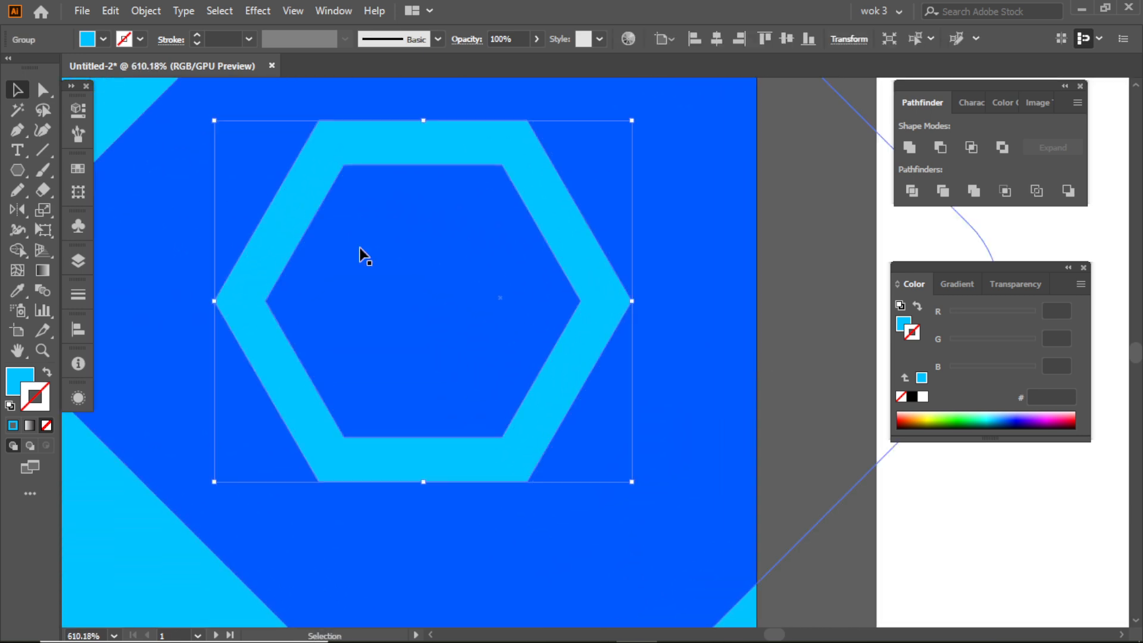
- Add the text "LOGO" inside the hexagon ring
{"action": "left_click", "coordinate": [18, 150]}
{"action": "left_click", "coordinate": [391, 305]}
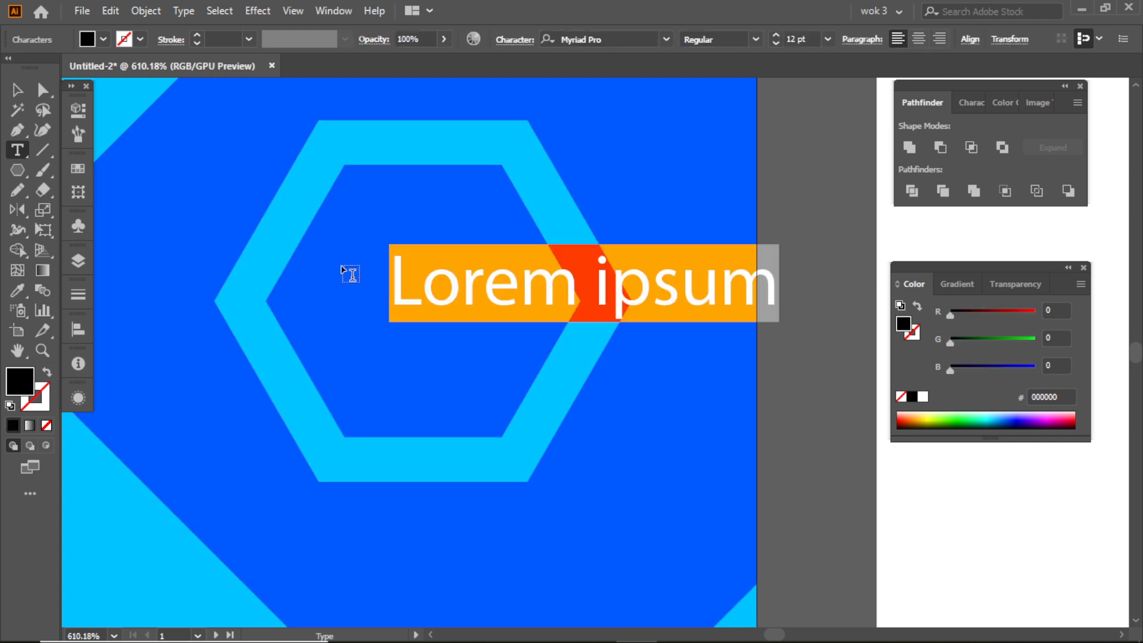
{"action": "type", "text": "LOGO"}
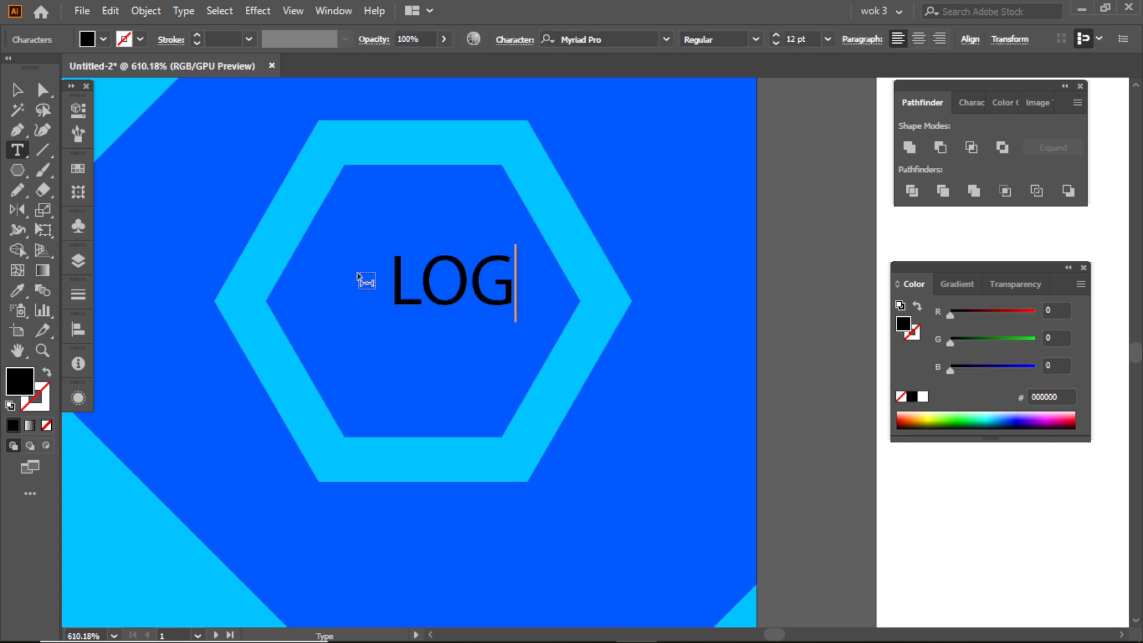
- Center the "LOGO" text inside the hexagon ring, set it to Bold and enlarge it to about 16.88 pt
{"action": "left_click", "coordinate": [18, 89]}
{"action": "left_click_drag", "start_coordinate": [554, 265], "coordinate": [505, 277]}
{"action": "left_click", "coordinate": [668, 46]}
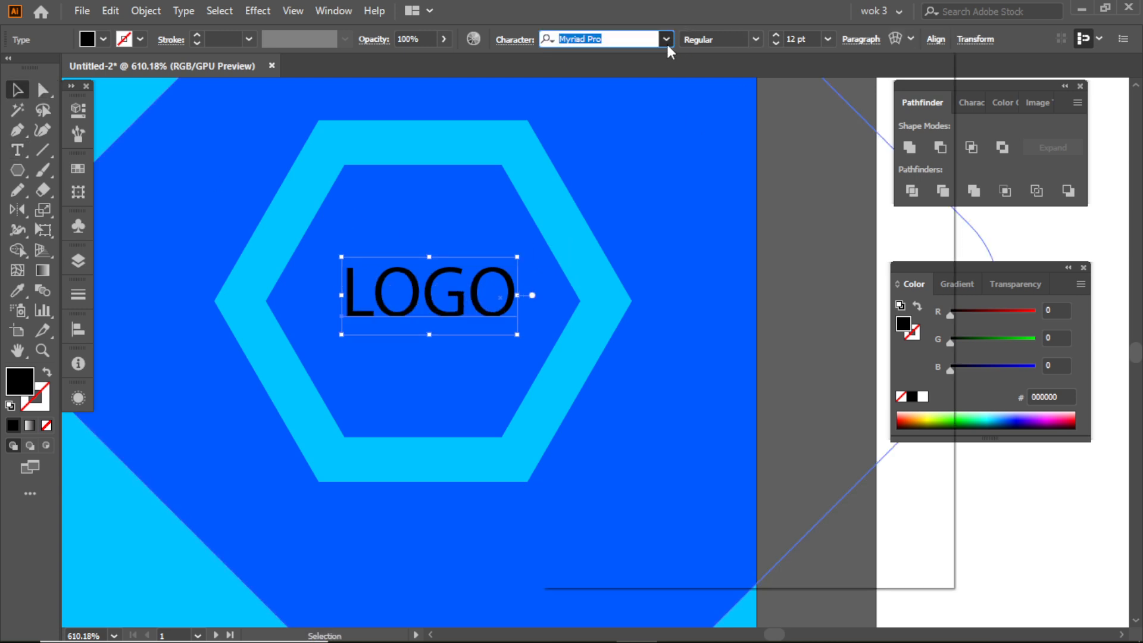
{"action": "left_click", "coordinate": [670, 44]}
{"action": "left_click", "coordinate": [755, 39]}
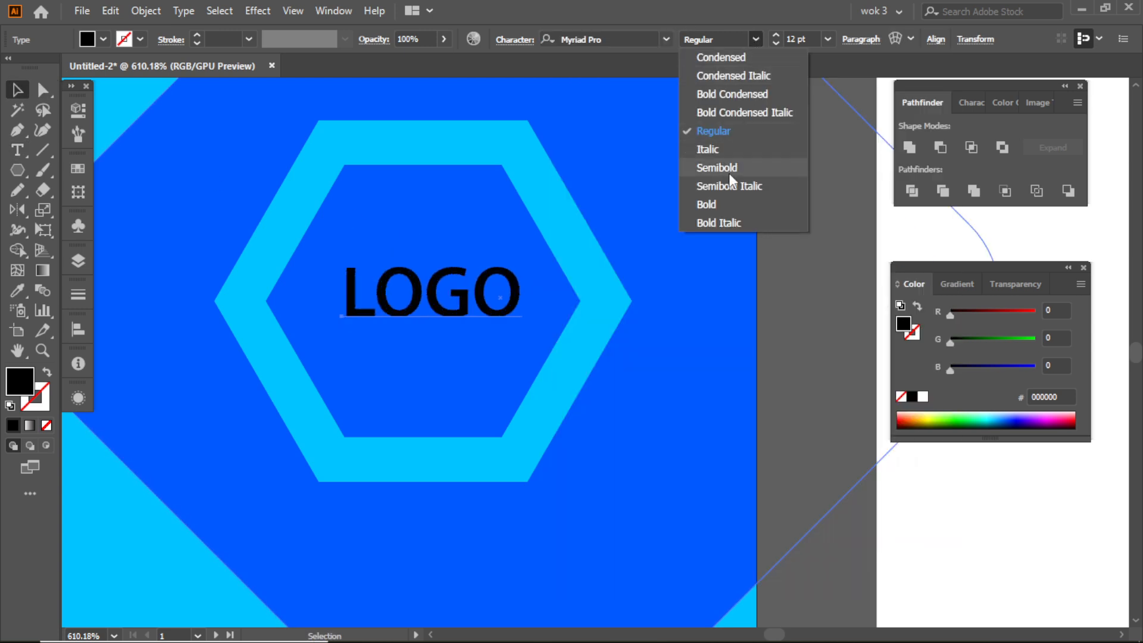
{"action": "left_click", "coordinate": [726, 204]}
{"action": "left_click_drag", "start_coordinate": [464, 315], "coordinate": [413, 311]}
{"action": "left_click_drag", "start_coordinate": [482, 301], "coordinate": [556, 332]}
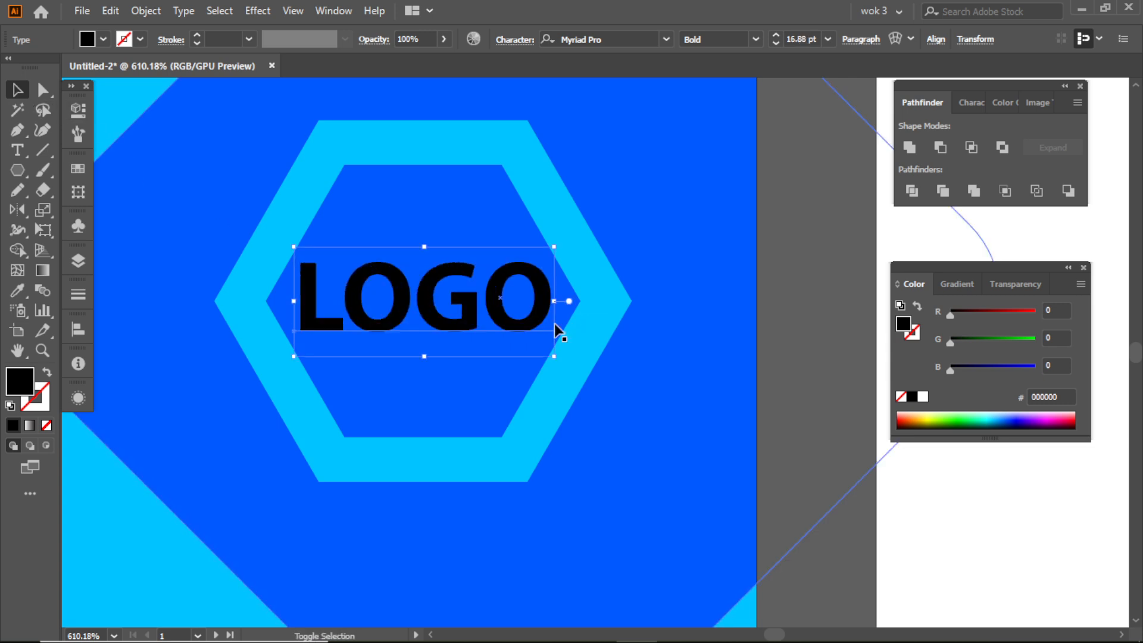
- Convert the "LOGO" text to outlines and fill it with the hexagon ring's light blue, 00c3ff
{"action": "right_click", "coordinate": [418, 284]}
{"action": "left_click", "coordinate": [480, 398]}
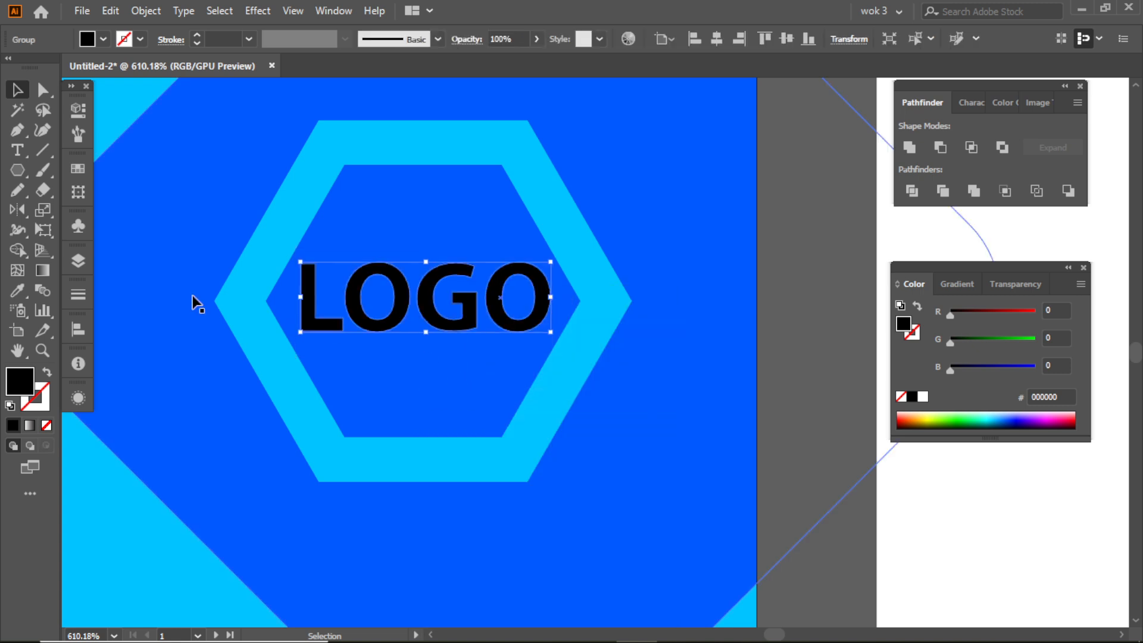
{"action": "left_click", "coordinate": [17, 290]}
{"action": "left_click", "coordinate": [245, 286]}
{"action": "left_click", "coordinate": [17, 90]}
{"action": "left_click_drag", "start_coordinate": [726, 297], "coordinate": [520, 263]}
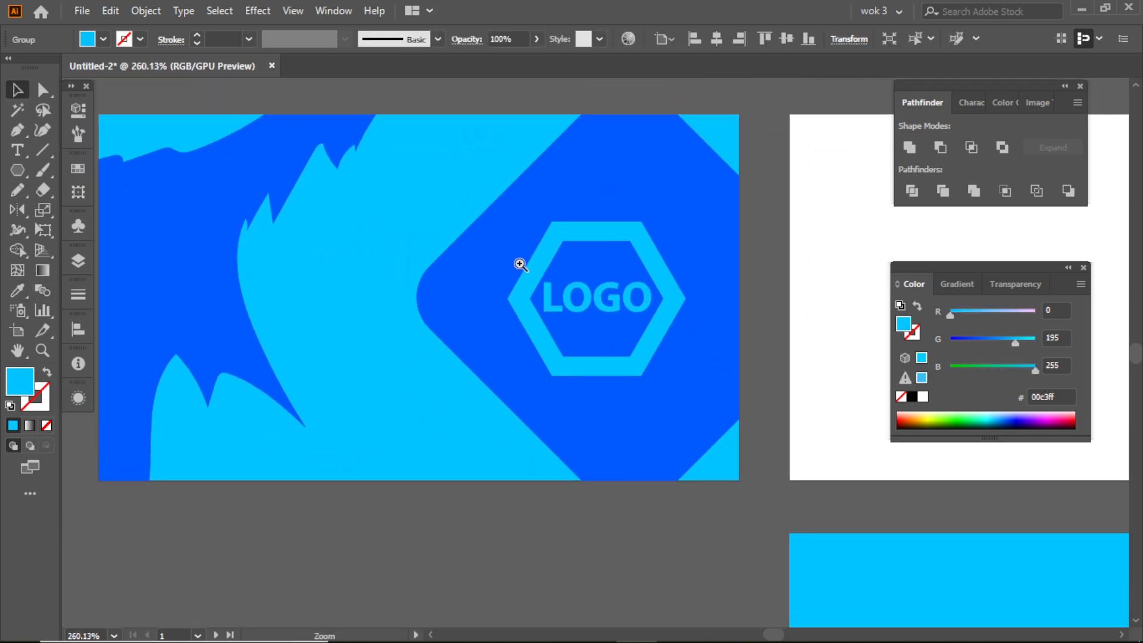
- Duplicate the whole first-side design onto the empty second artboard
{"action": "left_click_drag", "start_coordinate": [659, 282], "coordinate": [536, 260]}
{"action": "left_click", "coordinate": [637, 262]}
{"action": "left_click_drag", "start_coordinate": [691, 292], "coordinate": [582, 274]}
{"action": "left_click_drag", "start_coordinate": [710, 263], "coordinate": [602, 268]}
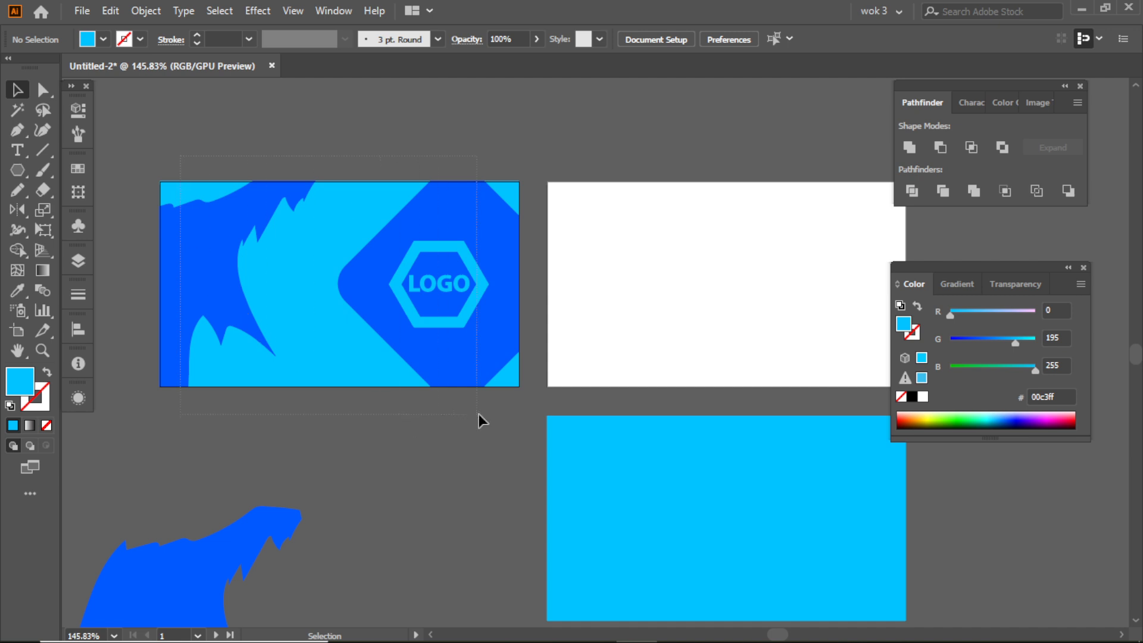
{"action": "left_click_drag", "start_coordinate": [516, 414], "coordinate": [516, 415]}
{"action": "left_click_drag", "start_coordinate": [266, 271], "coordinate": [653, 271]}
{"action": "left_click", "coordinate": [697, 153]}
{"action": "scroll", "coordinate": [697, 153], "scroll_direction": "right", "scroll_amount": 3}
{"action": "scroll", "coordinate": [556, 248], "scroll_direction": "up", "scroll_amount": 2}
- Delete the "LOGO" lettering, the hexagon ring and the clipped blue diamond from the second side
{"action": "left_click", "coordinate": [659, 298]}
{"action": "key", "text": "Delete"}
{"action": "left_click", "coordinate": [679, 255]}
{"action": "key", "text": "Delete"}
{"action": "left_click", "coordinate": [757, 248]}
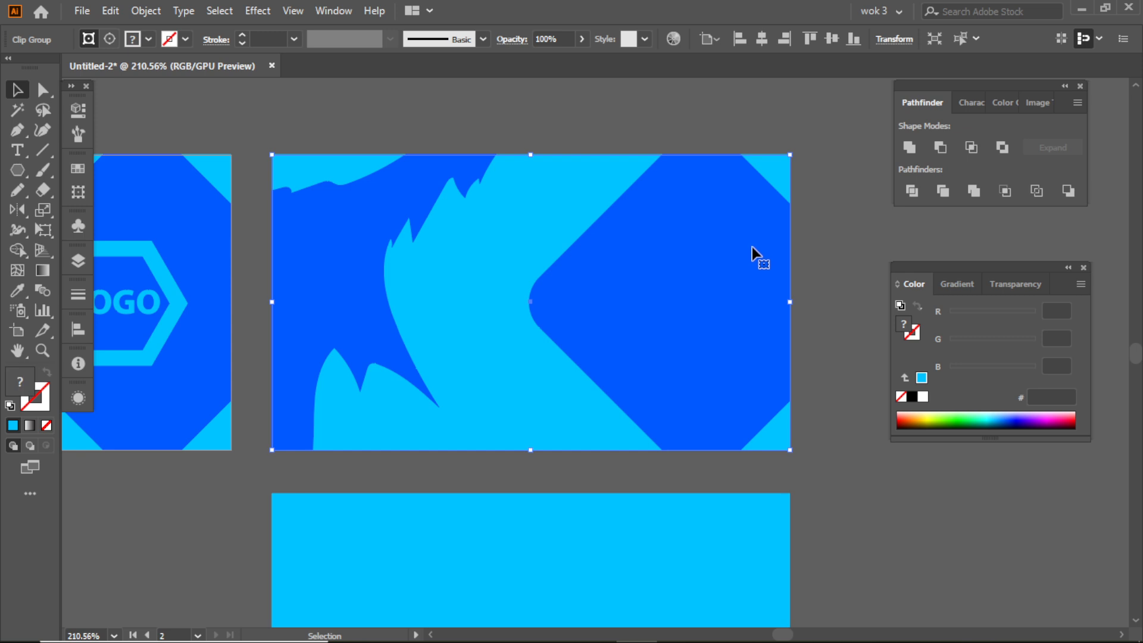
{"action": "double_click", "coordinate": [684, 262]}
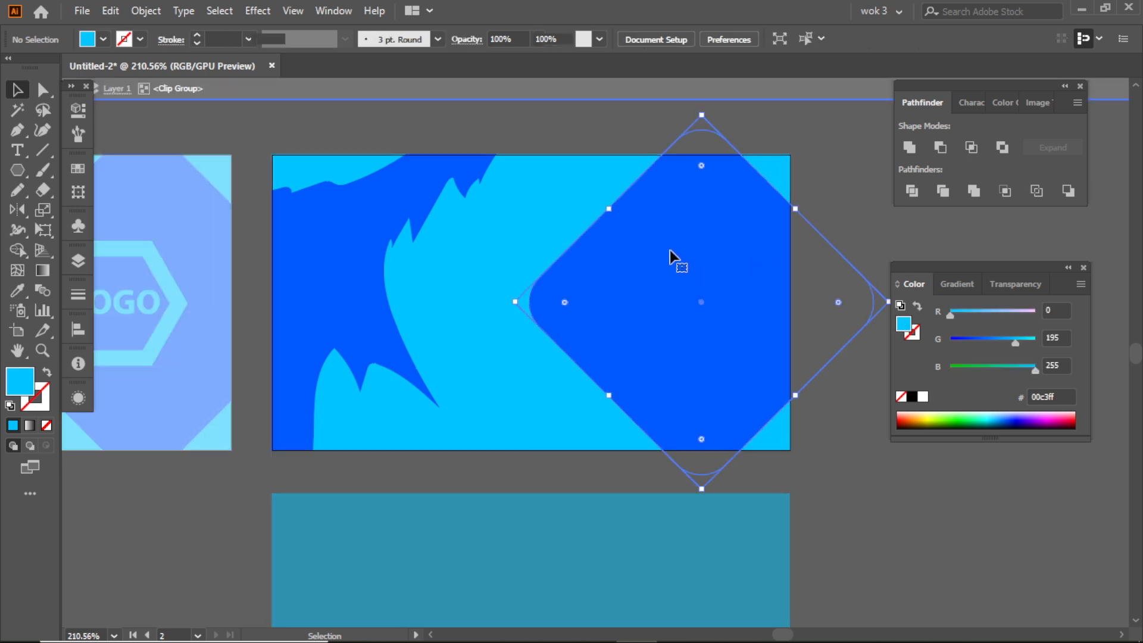
{"action": "key", "text": "Delete"}
{"action": "double_click", "coordinate": [816, 255]}
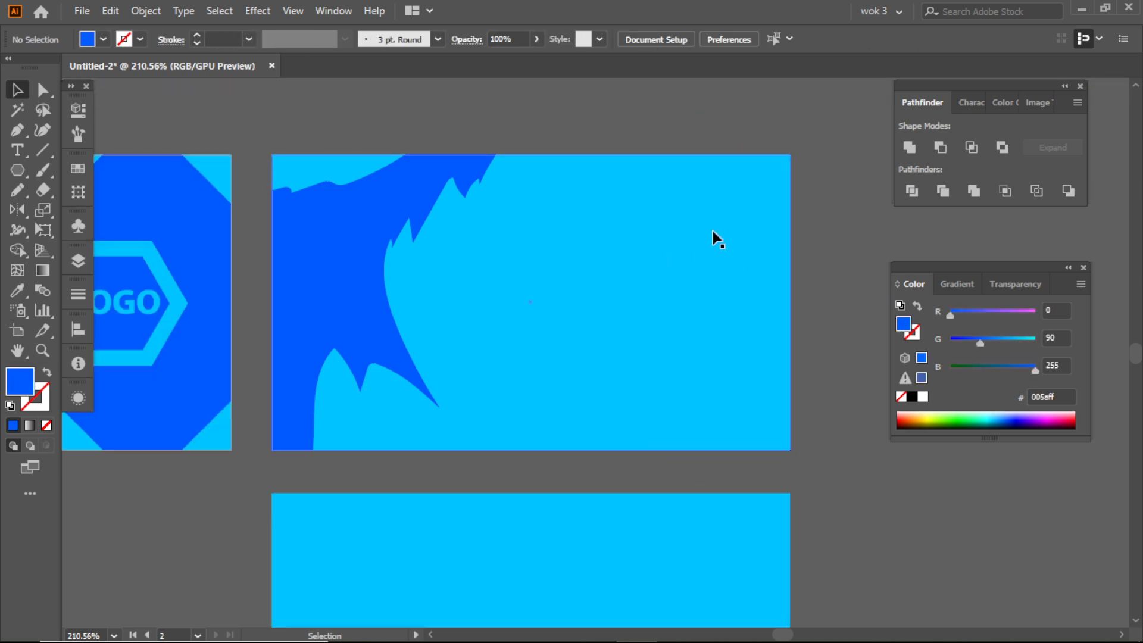
- Enlarge and rotate the jagged blue shape inside the second side's clip group so it fills the upper-left corner
{"action": "left_click", "coordinate": [383, 222]}
{"action": "scroll", "coordinate": [417, 227], "scroll_direction": "right", "scroll_amount": 1}
{"action": "double_click", "coordinate": [342, 213]}
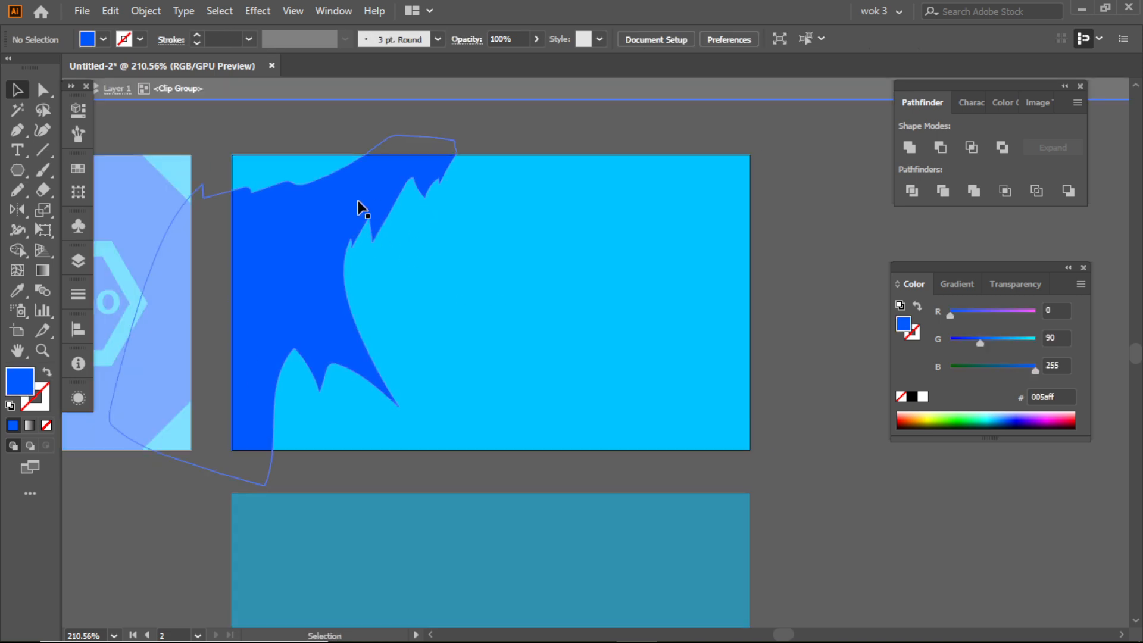
{"action": "left_click", "coordinate": [343, 212]}
{"action": "left_click_drag", "start_coordinate": [491, 147], "coordinate": [499, 218]}
{"action": "left_click_drag", "start_coordinate": [498, 175], "coordinate": [590, 127]}
{"action": "left_click_drag", "start_coordinate": [286, 234], "coordinate": [299, 212]}
{"action": "left_click_drag", "start_coordinate": [361, 169], "coordinate": [346, 188]}
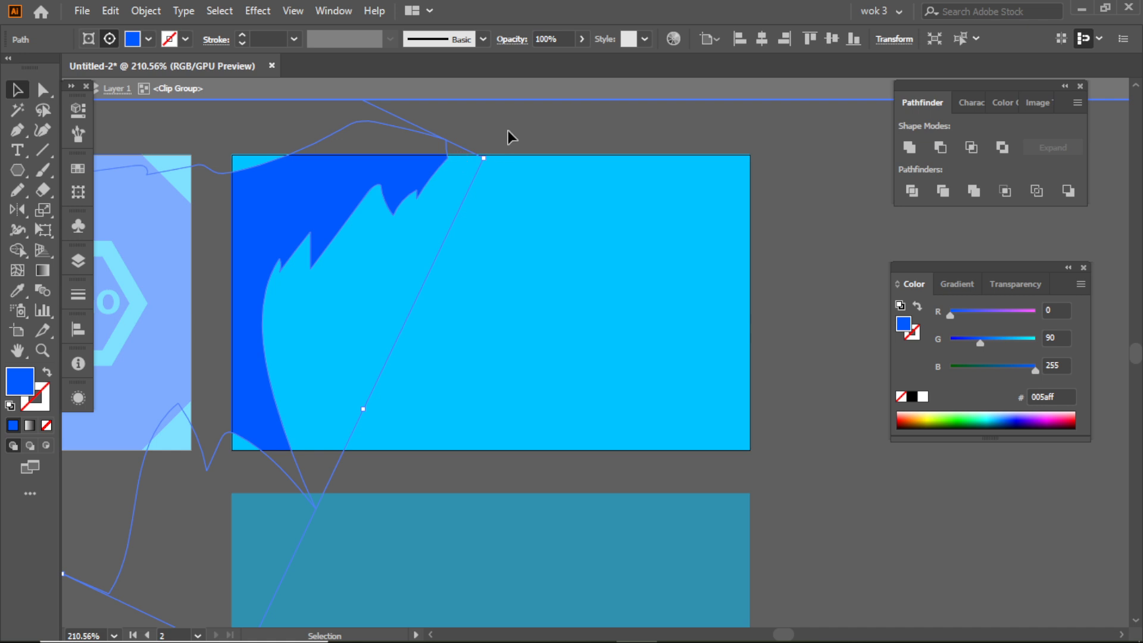
{"action": "double_click", "coordinate": [516, 124]}
- Copy the jagged blue shape within the clip group, turn it around and fit it into the lower-right corner
{"action": "left_click_drag", "start_coordinate": [570, 186], "coordinate": [492, 163]}
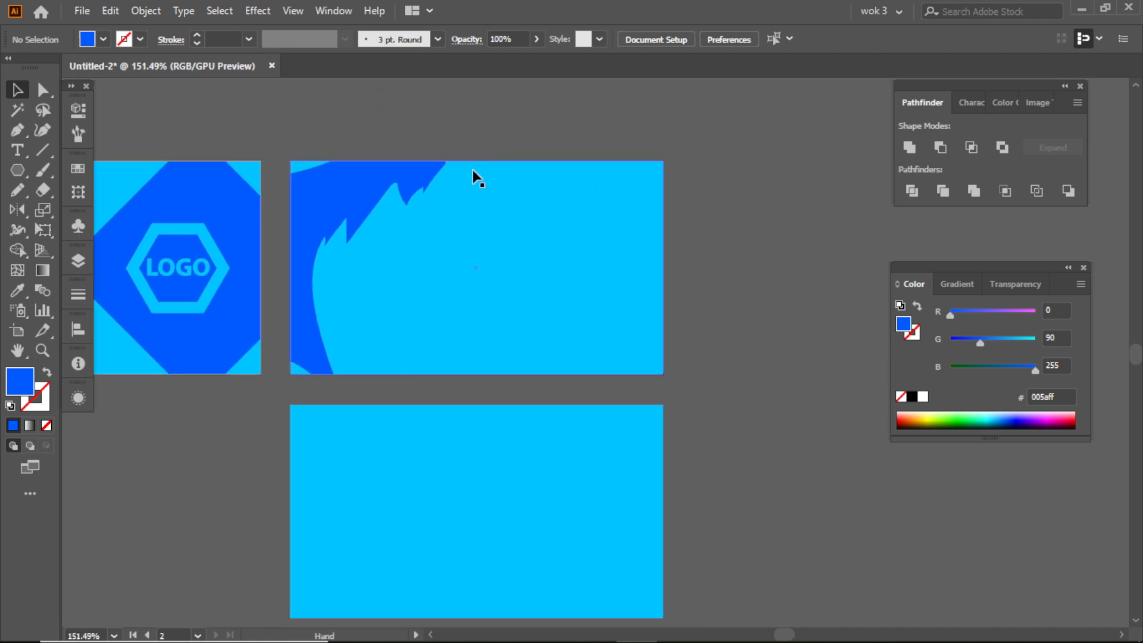
{"action": "left_click", "coordinate": [360, 186]}
{"action": "double_click", "coordinate": [359, 185]}
{"action": "left_click_drag", "start_coordinate": [341, 186], "coordinate": [375, 402]}
{"action": "left_click_drag", "start_coordinate": [606, 304], "coordinate": [750, 323]}
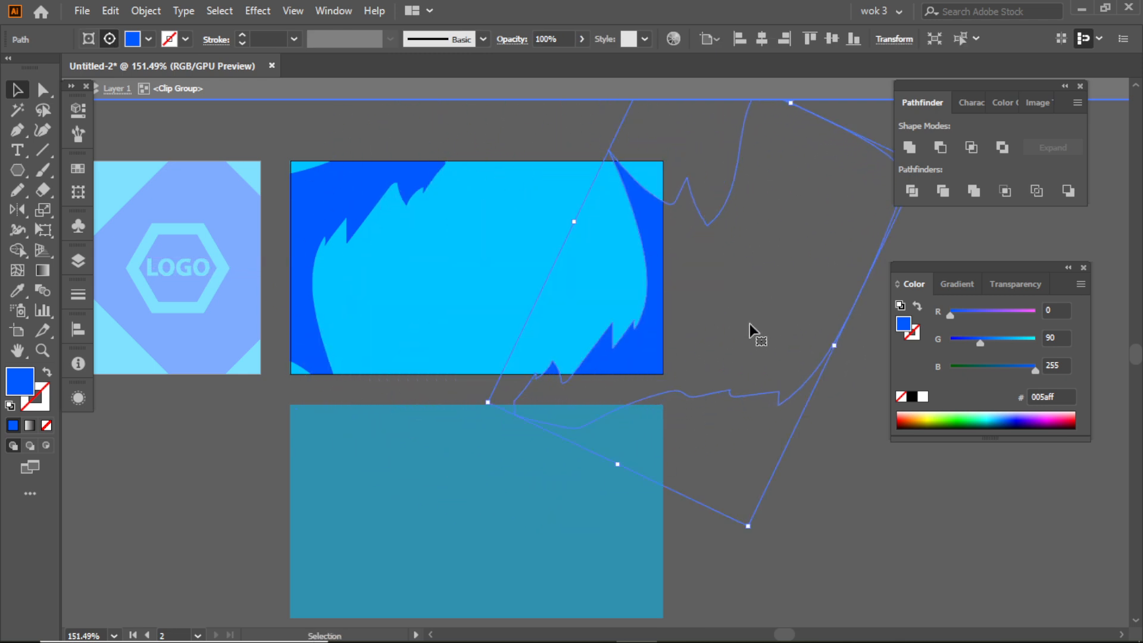
{"action": "left_click_drag", "start_coordinate": [750, 529], "coordinate": [743, 501]}
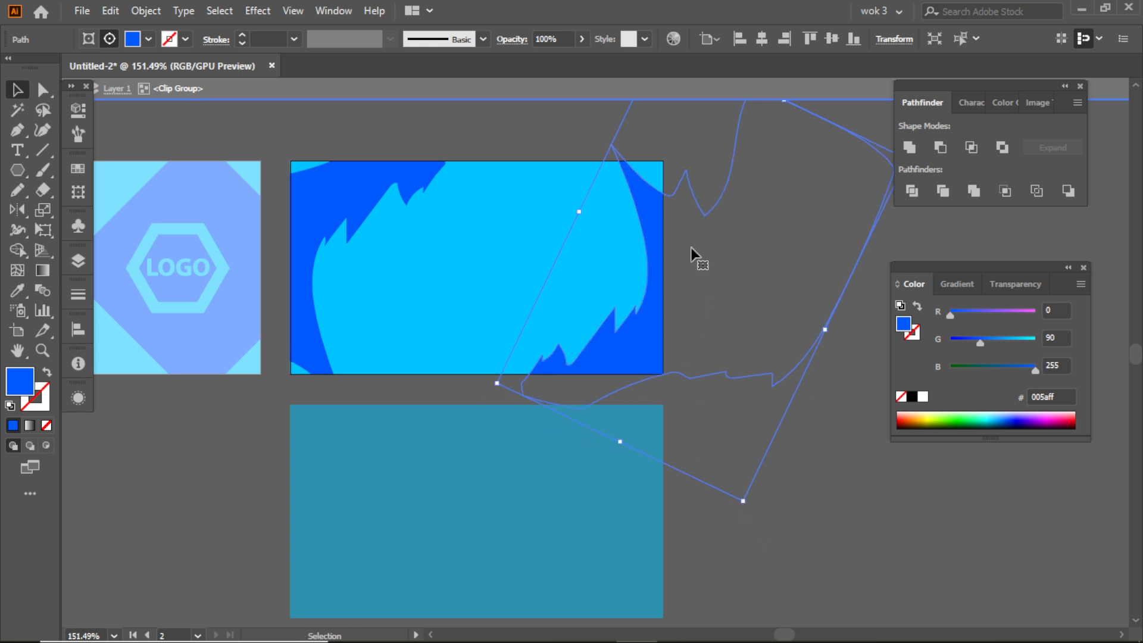
{"action": "key", "text": "Escape"}
- Move the spare light blue rectangle aside and show the hidden column of contact icons
{"action": "scroll", "coordinate": [613, 220], "scroll_direction": "down", "scroll_amount": 1}
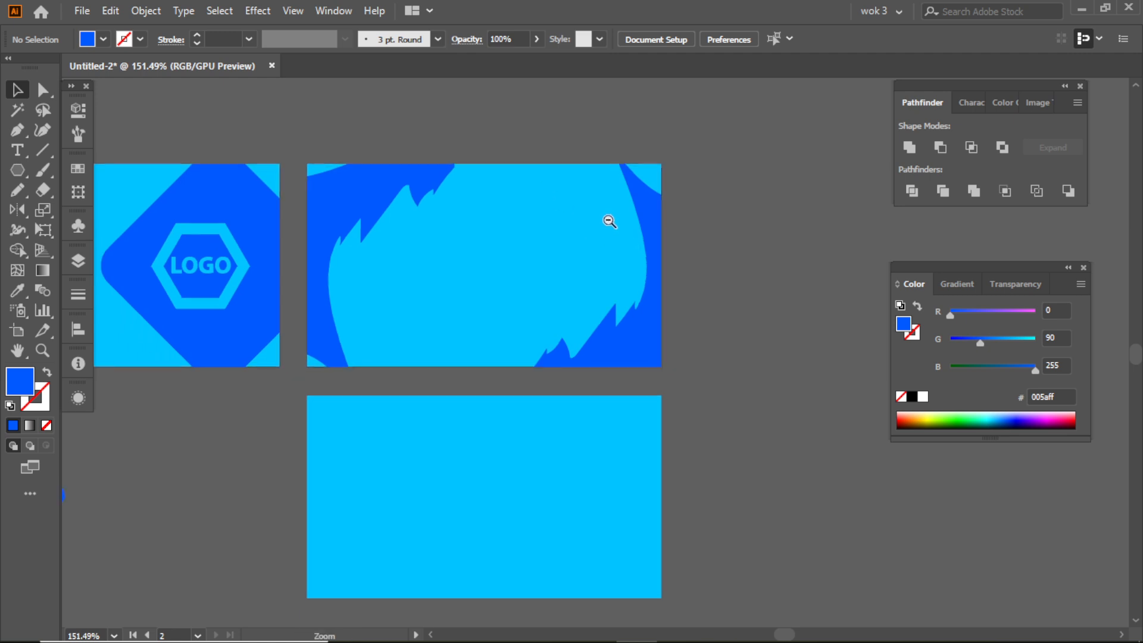
{"action": "left_click_drag", "start_coordinate": [384, 325], "coordinate": [470, 292]}
{"action": "left_click_drag", "start_coordinate": [456, 386], "coordinate": [507, 410]}
{"action": "left_click_drag", "start_coordinate": [577, 437], "coordinate": [646, 444]}
{"action": "left_click", "coordinate": [434, 422]}
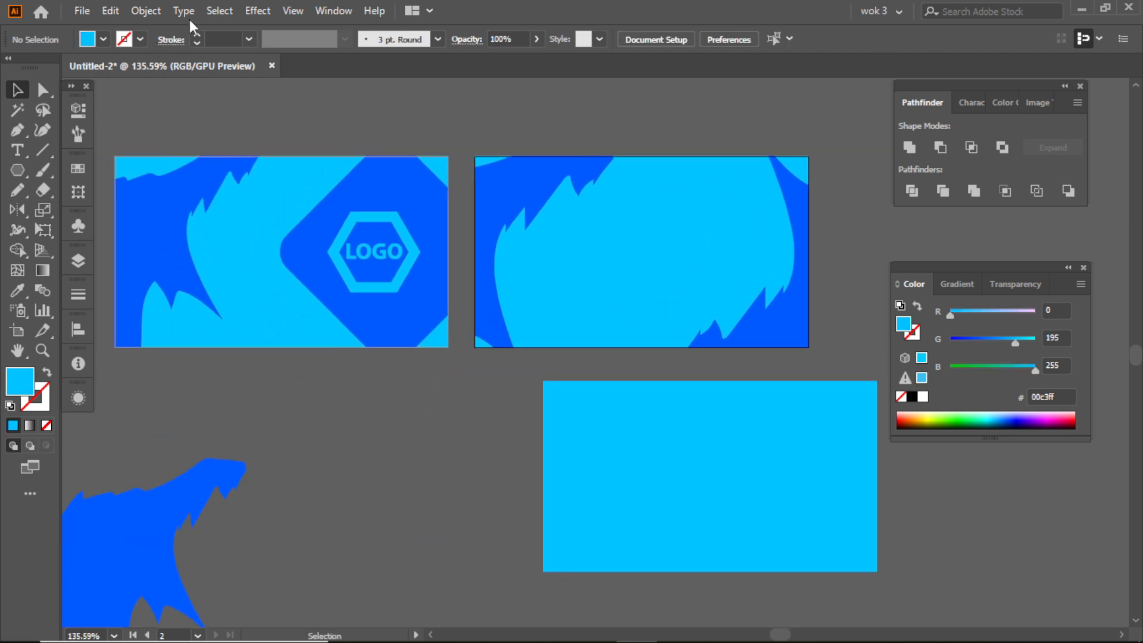
{"action": "left_click", "coordinate": [149, 10]}
{"action": "left_click", "coordinate": [237, 182]}
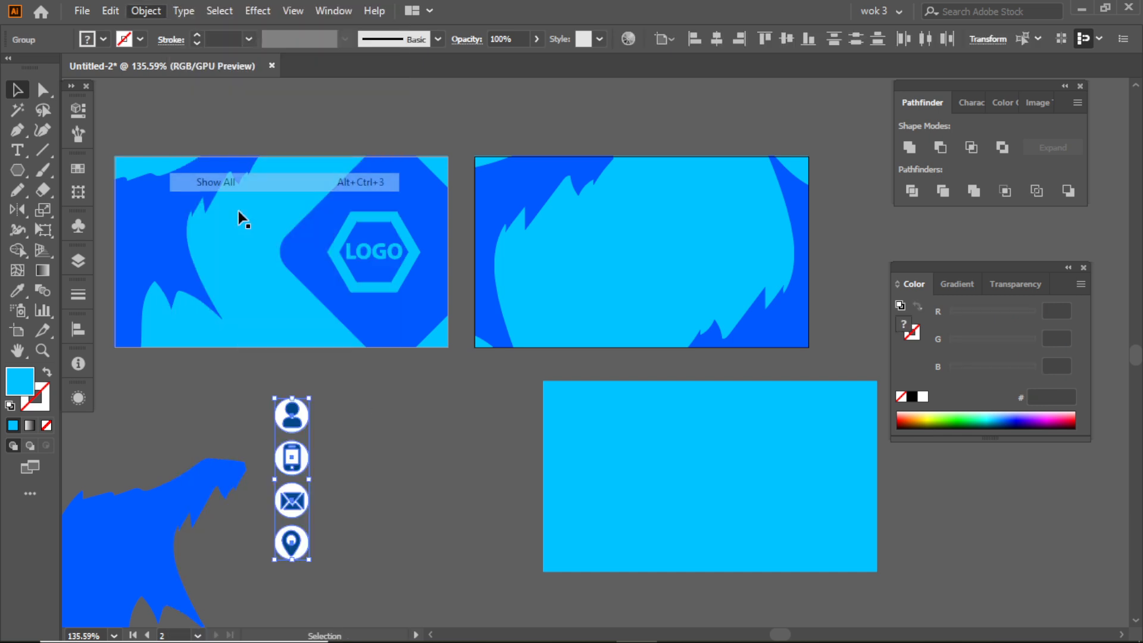
{"action": "left_click", "coordinate": [407, 452]}
{"action": "left_click_drag", "start_coordinate": [301, 462], "coordinate": [355, 439]}
{"action": "left_click", "coordinate": [446, 448]}
{"action": "left_click", "coordinate": [369, 450]}
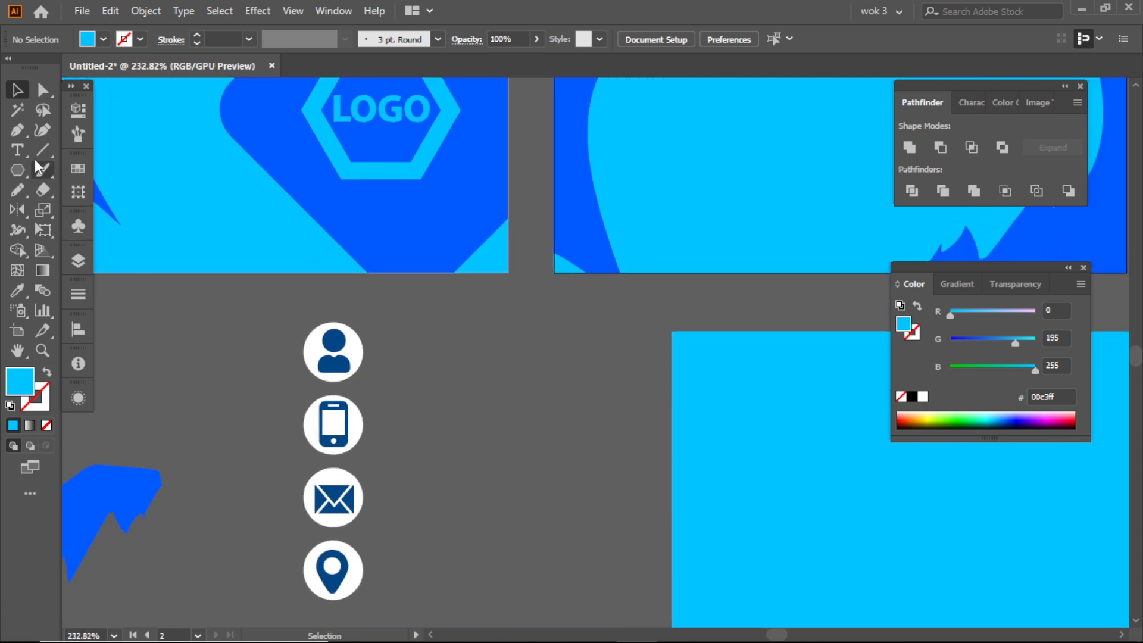
- Select all dark blue icon symbols by colour and recolor them with the card's blue, 005aff
{"action": "left_click", "coordinate": [329, 364]}
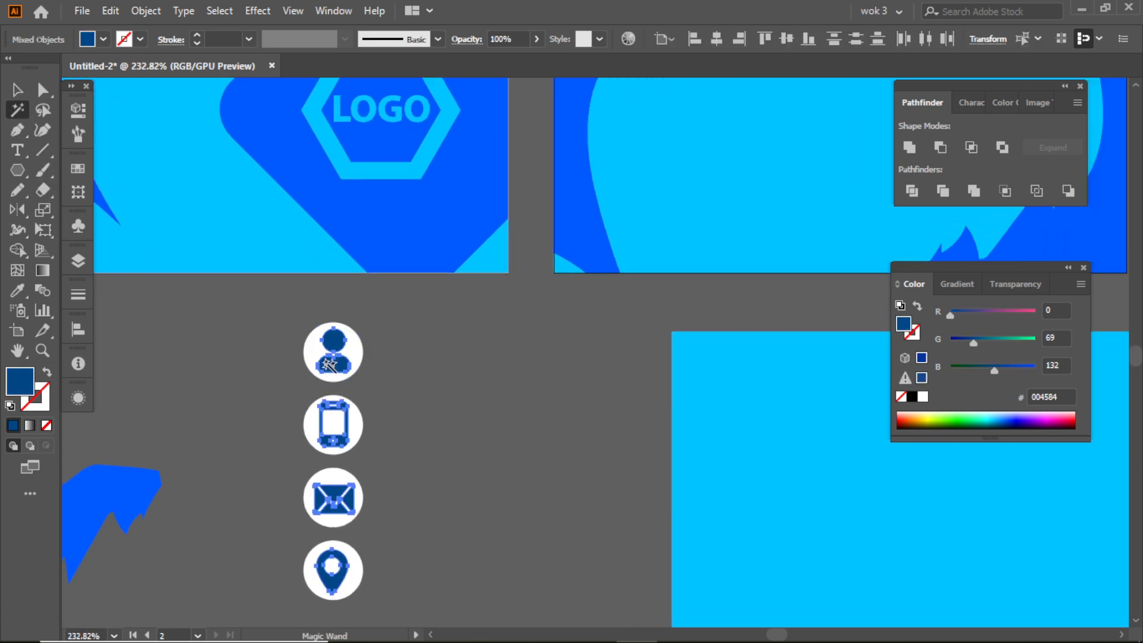
{"action": "left_click", "coordinate": [17, 290]}
{"action": "left_click", "coordinate": [330, 216]}
{"action": "left_click", "coordinate": [17, 90]}
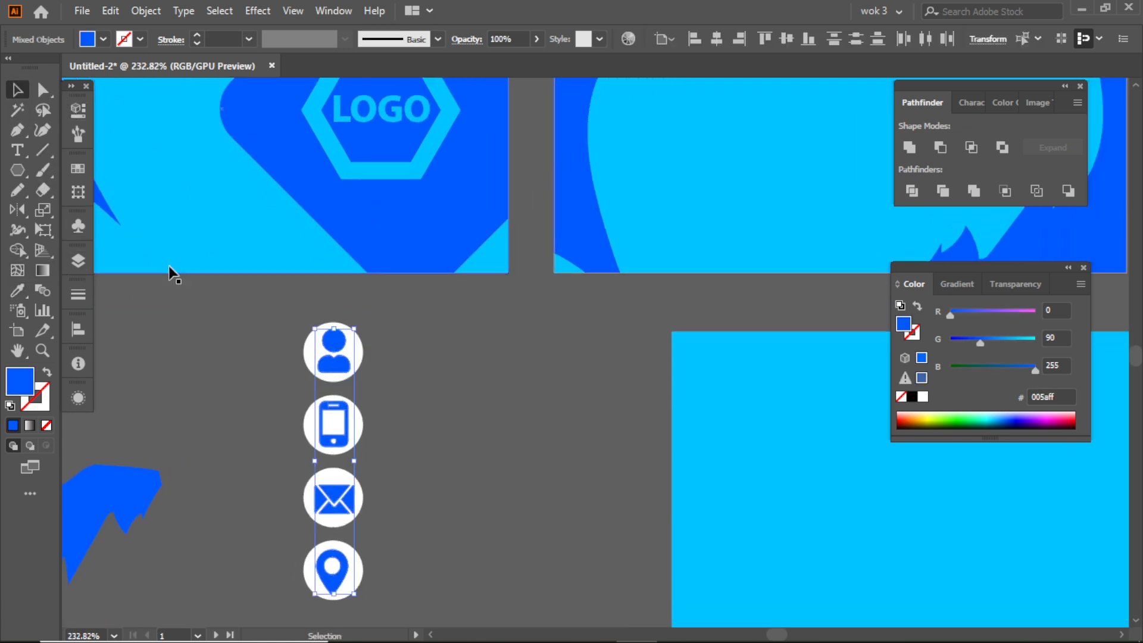
- Group the four contact icons with their white circles
{"action": "left_click", "coordinate": [274, 345]}
{"action": "left_click_drag", "start_coordinate": [430, 599], "coordinate": [335, 393]}
{"action": "right_click", "coordinate": [335, 393]}
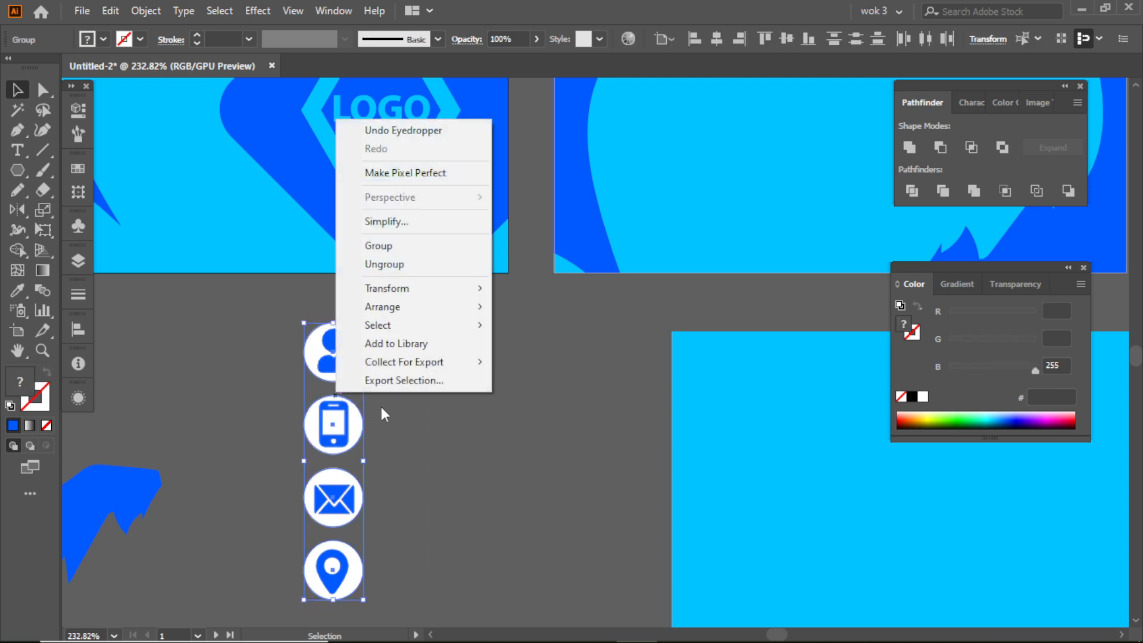
{"action": "left_click", "coordinate": [402, 246]}
{"action": "left_click", "coordinate": [448, 376]}
- Move the icon group onto the second side of the card and bring it to the front
{"action": "left_click_drag", "start_coordinate": [517, 436], "coordinate": [471, 425]}
{"action": "left_click_drag", "start_coordinate": [575, 383], "coordinate": [416, 469]}
{"action": "left_click_drag", "start_coordinate": [229, 502], "coordinate": [480, 335]}
{"action": "right_click", "coordinate": [507, 338]}
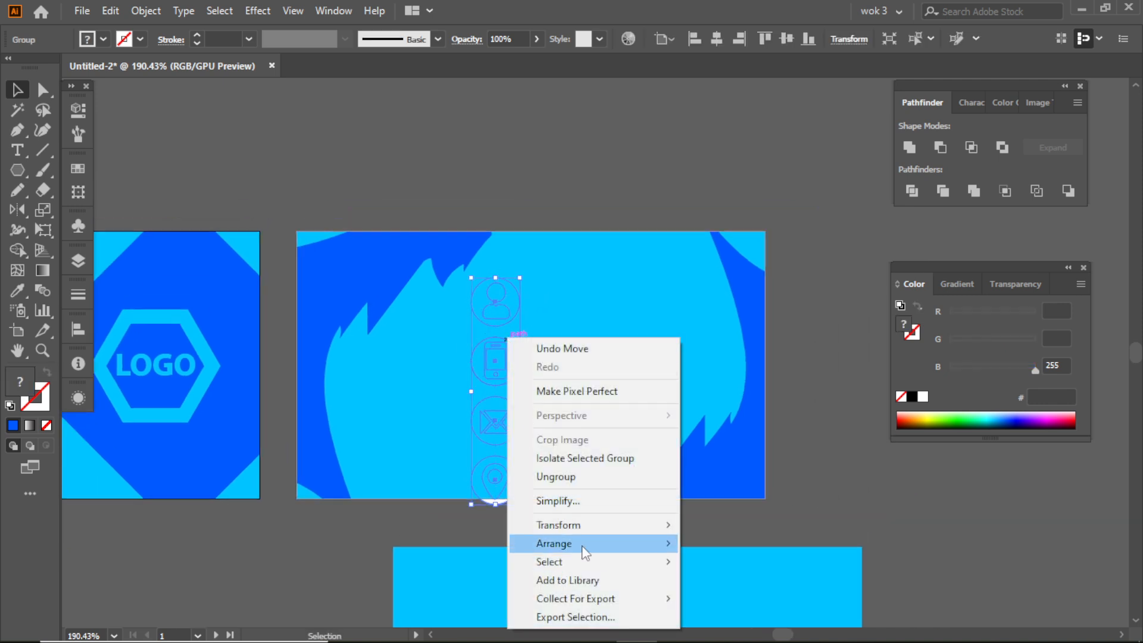
{"action": "mouse_move", "coordinate": [656, 543]}
{"action": "left_click", "coordinate": [726, 543]}
{"action": "left_click", "coordinate": [385, 555]}
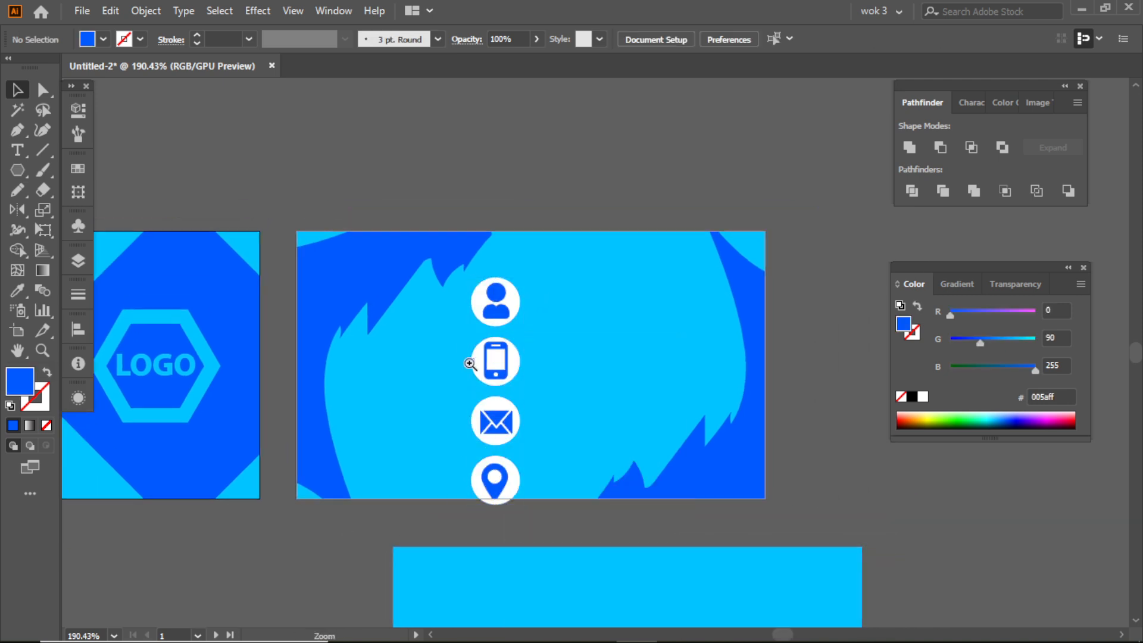
- Resize the icon column to fit within the card's height and place it slightly left of the card's center
{"action": "scroll", "coordinate": [469, 363], "scroll_direction": "up", "scroll_amount": 2}
{"action": "left_click_drag", "start_coordinate": [508, 360], "coordinate": [416, 376]}
{"action": "left_click_drag", "start_coordinate": [417, 254], "coordinate": [528, 233]}
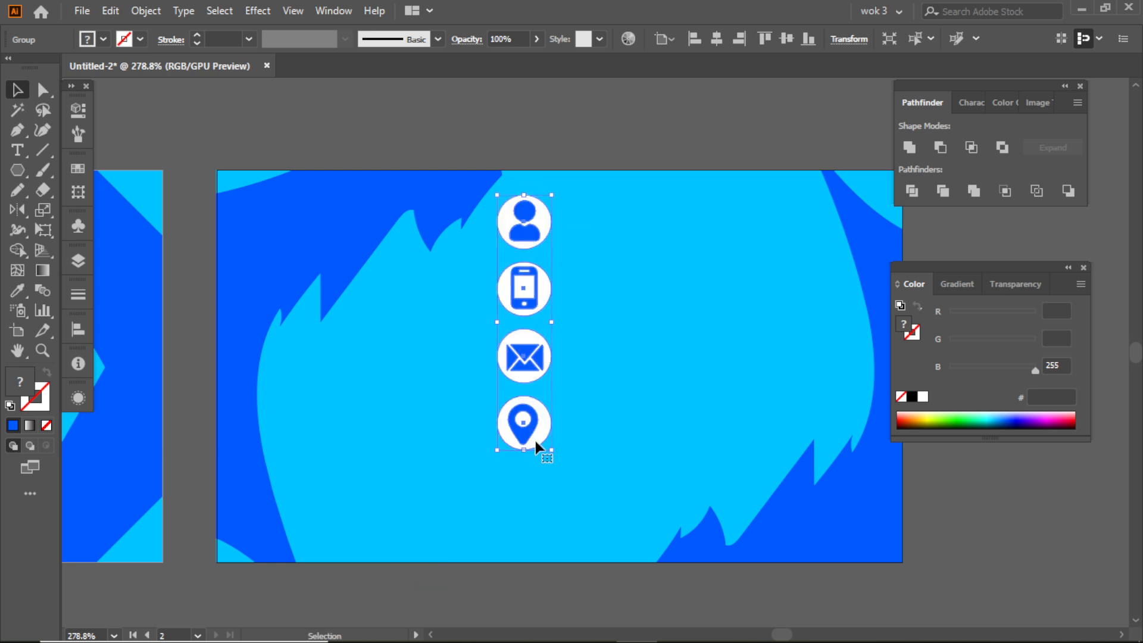
{"action": "left_click_drag", "start_coordinate": [522, 451], "coordinate": [524, 464]}
{"action": "left_click_drag", "start_coordinate": [520, 295], "coordinate": [526, 295]}
{"action": "left_click", "coordinate": [659, 218]}
- Draw a thin vertical blue rectangle just left of the icon column, extending down almost to the card's lower edge
{"action": "key", "text": "ctrl+space"}
{"action": "left_click_drag", "start_coordinate": [607, 216], "coordinate": [552, 242]}
{"action": "left_click_drag", "start_coordinate": [24, 175], "coordinate": [73, 172]}
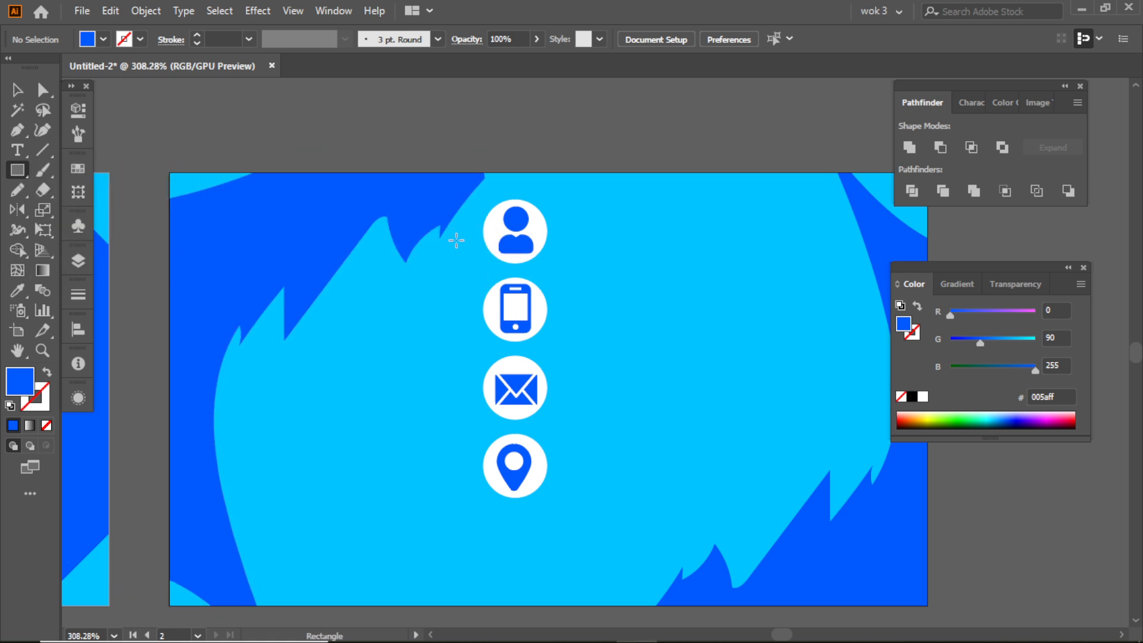
{"action": "left_click_drag", "start_coordinate": [457, 235], "coordinate": [452, 603]}
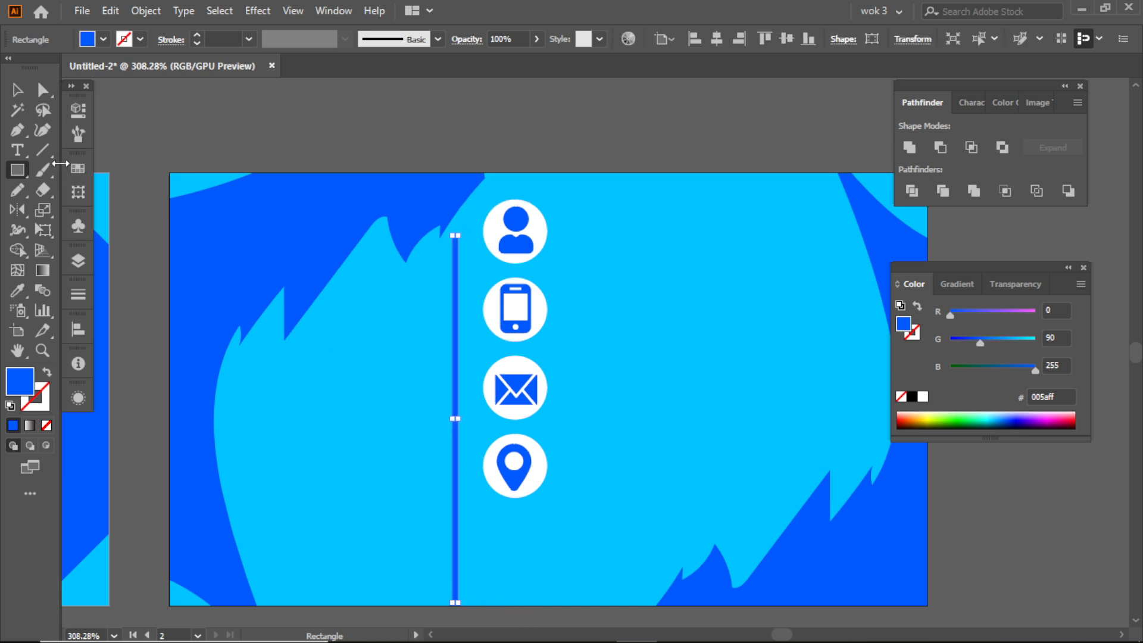
- Nudge the thin vertical bar upward and slightly closer to the icons
{"action": "left_click", "coordinate": [14, 94]}
{"action": "key", "text": "shift+Up"}
{"action": "key", "text": "Right"}
{"action": "key", "text": "Right"}
{"action": "key", "text": "Right"}
{"action": "key", "text": "Right"}
{"action": "key", "text": "Right"}
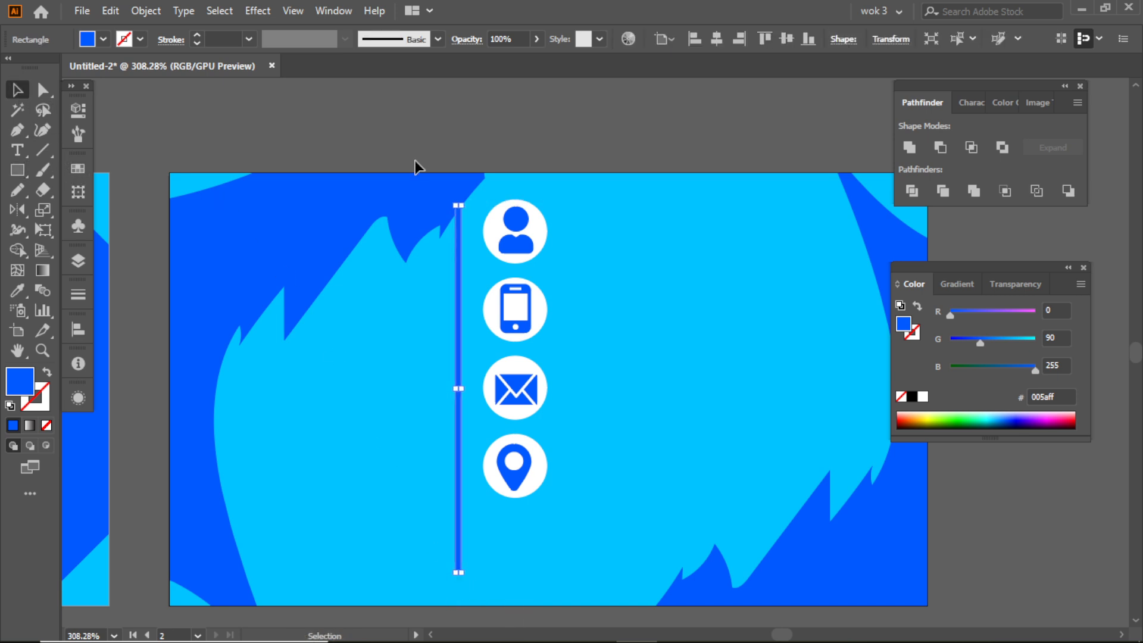
{"action": "key", "text": "Left"}
{"action": "key", "text": "Left"}
{"action": "key", "text": "Left"}
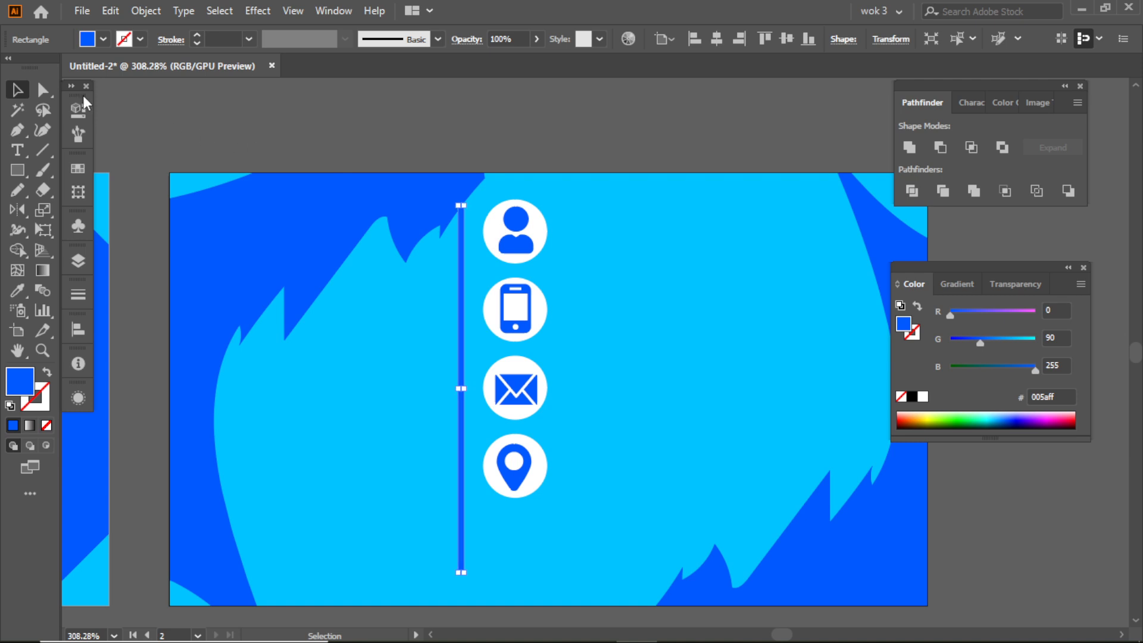
{"action": "left_click", "coordinate": [363, 137]}
- Erase the lower end of the vertical bar so it ends just below the location icon
{"action": "left_click_drag", "start_coordinate": [467, 545], "coordinate": [491, 562]}
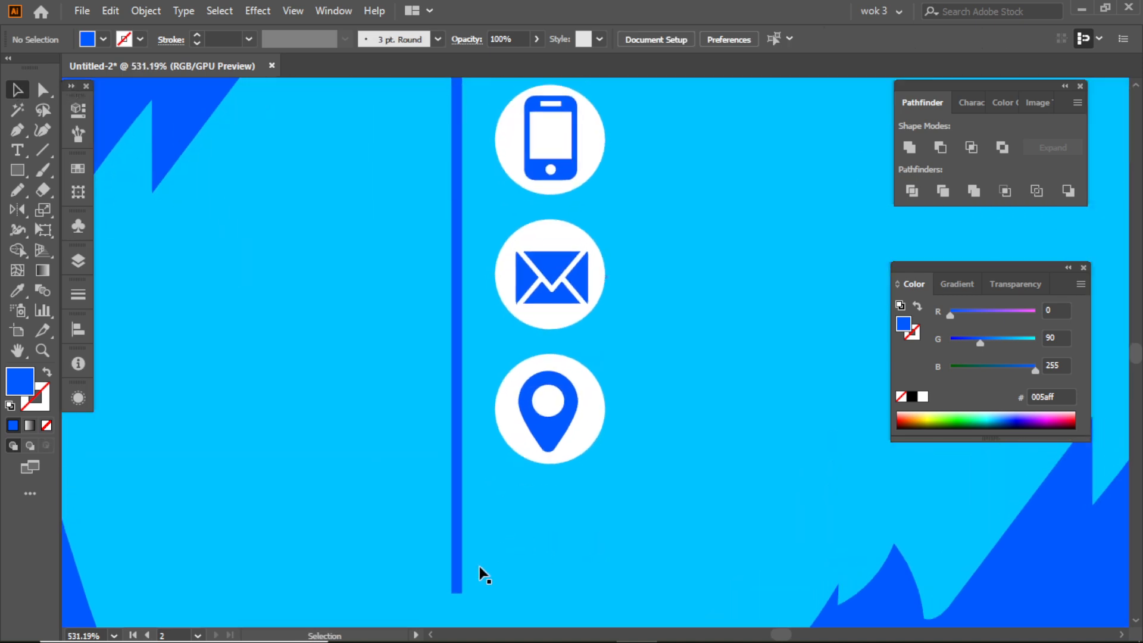
{"action": "left_click", "coordinate": [458, 573]}
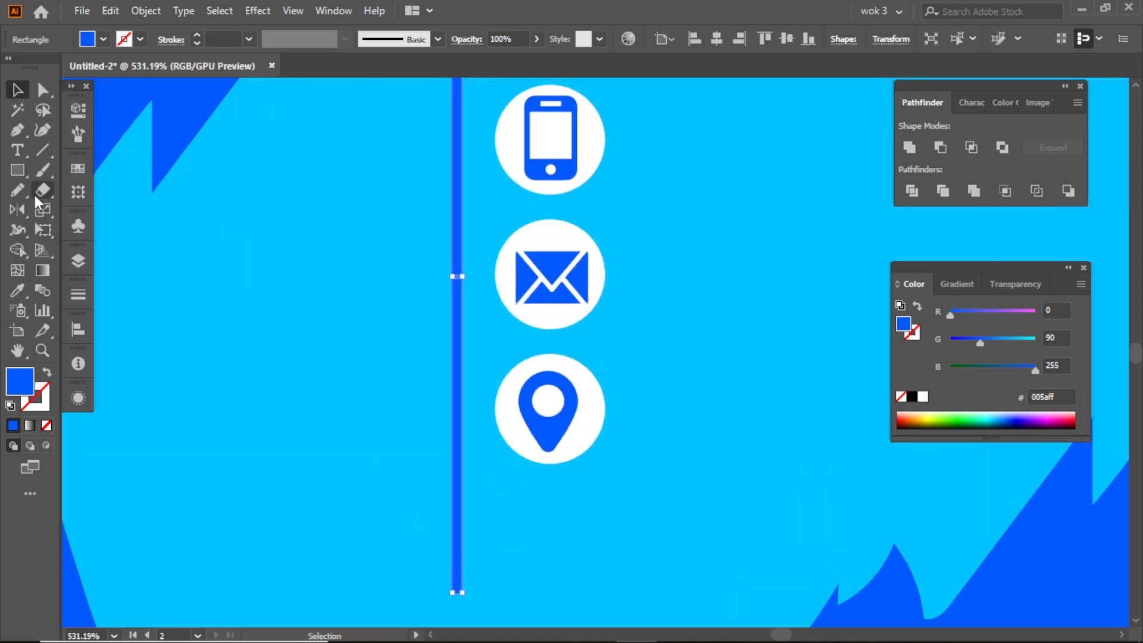
{"action": "left_click", "coordinate": [42, 189]}
{"action": "left_click_drag", "start_coordinate": [408, 468], "coordinate": [568, 629]}
{"action": "left_click", "coordinate": [18, 90]}
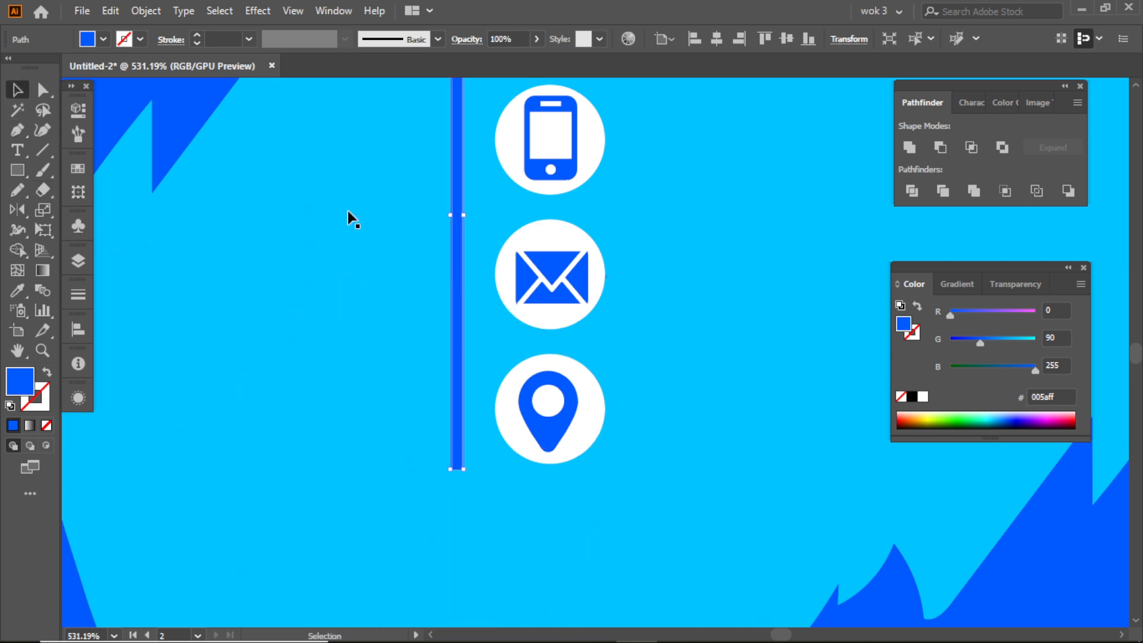
{"action": "left_click", "coordinate": [283, 199]}
- Shorten the vertical bar and shift it down so its lower end lines up with the bottom of the location icon
{"action": "left_click_drag", "start_coordinate": [460, 250], "coordinate": [298, 205]}
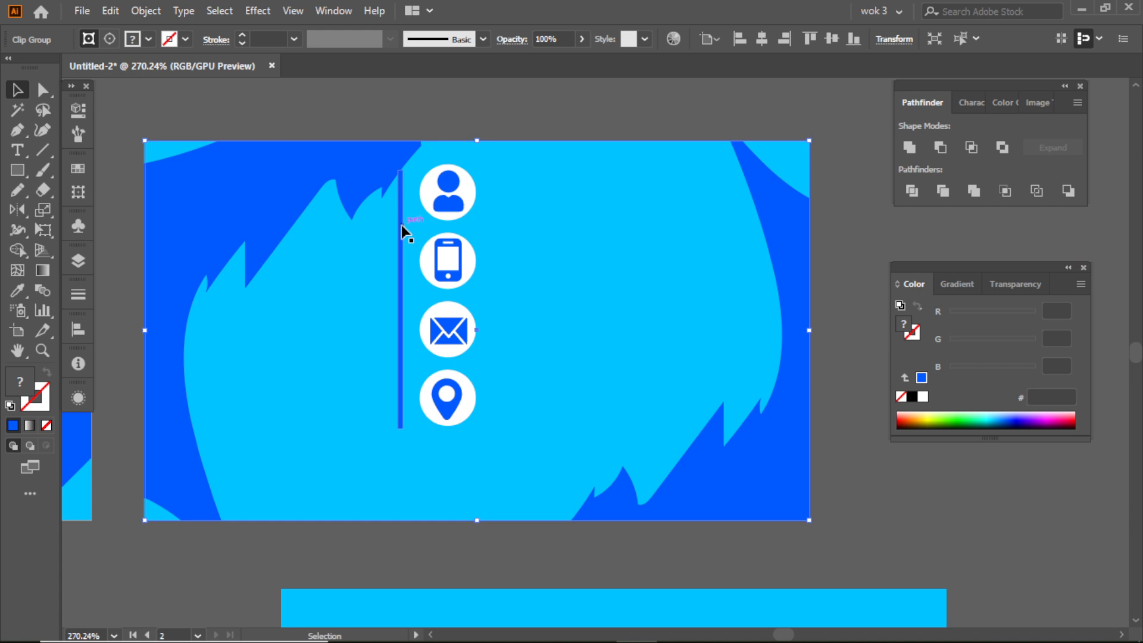
{"action": "left_click", "coordinate": [401, 225]}
{"action": "left_click_drag", "start_coordinate": [390, 394], "coordinate": [778, 408]}
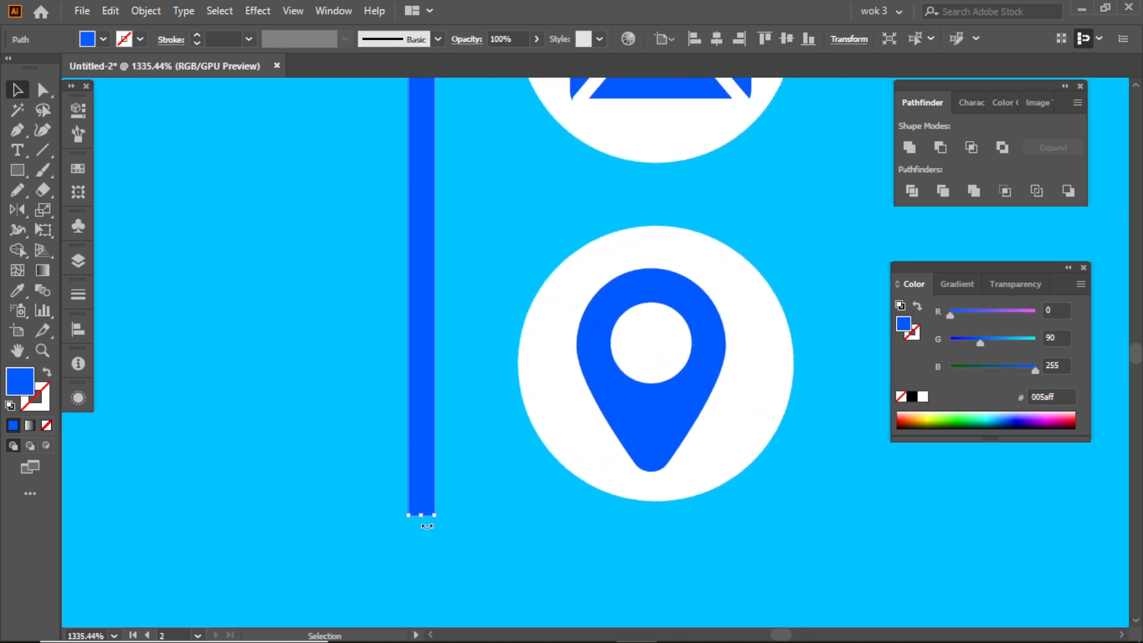
{"action": "left_click_drag", "start_coordinate": [421, 516], "coordinate": [421, 371]}
{"action": "left_click_drag", "start_coordinate": [421, 286], "coordinate": [420, 405]}
{"action": "scroll", "coordinate": [599, 388], "scroll_direction": "down", "scroll_amount": 6}
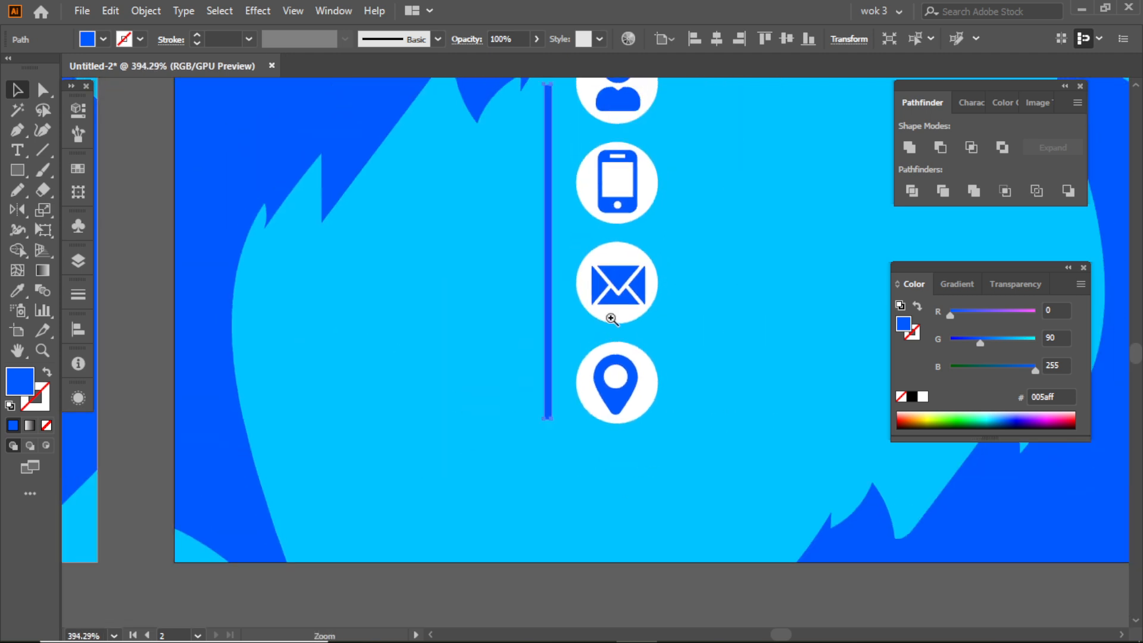
{"action": "left_click_drag", "start_coordinate": [625, 268], "coordinate": [399, 332]}
{"action": "left_click", "coordinate": [408, 173]}
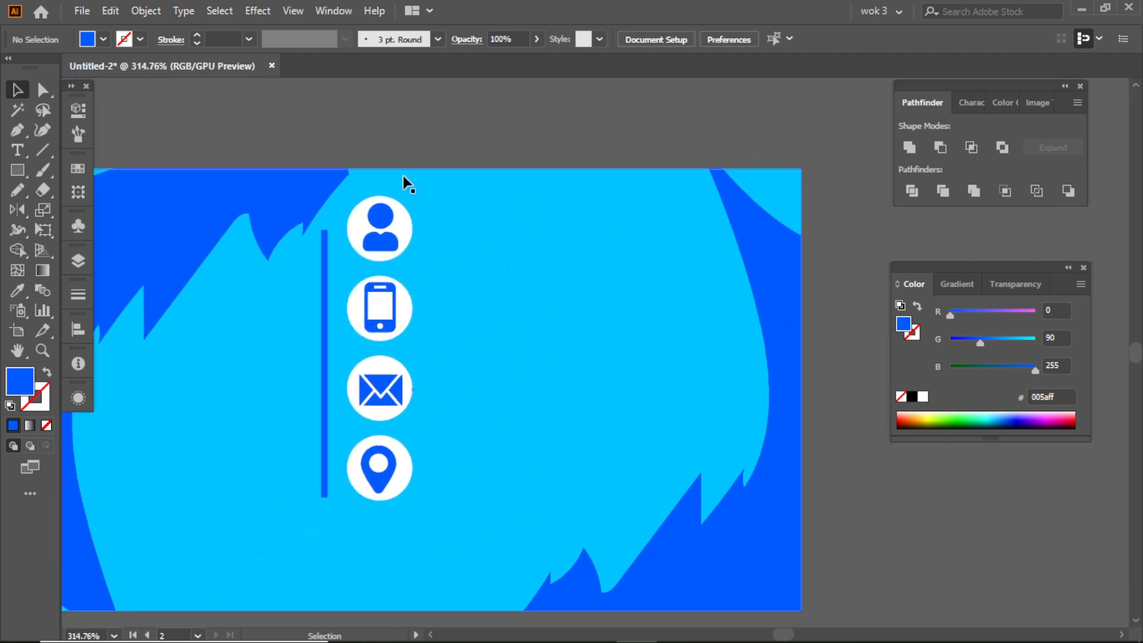
- Add a Lorem ipsum placeholder text line to the right of the person icon and set it to all caps
{"action": "scroll", "coordinate": [470, 328], "scroll_direction": "down", "scroll_amount": 1}
{"action": "left_click_drag", "start_coordinate": [388, 288], "coordinate": [364, 303]}
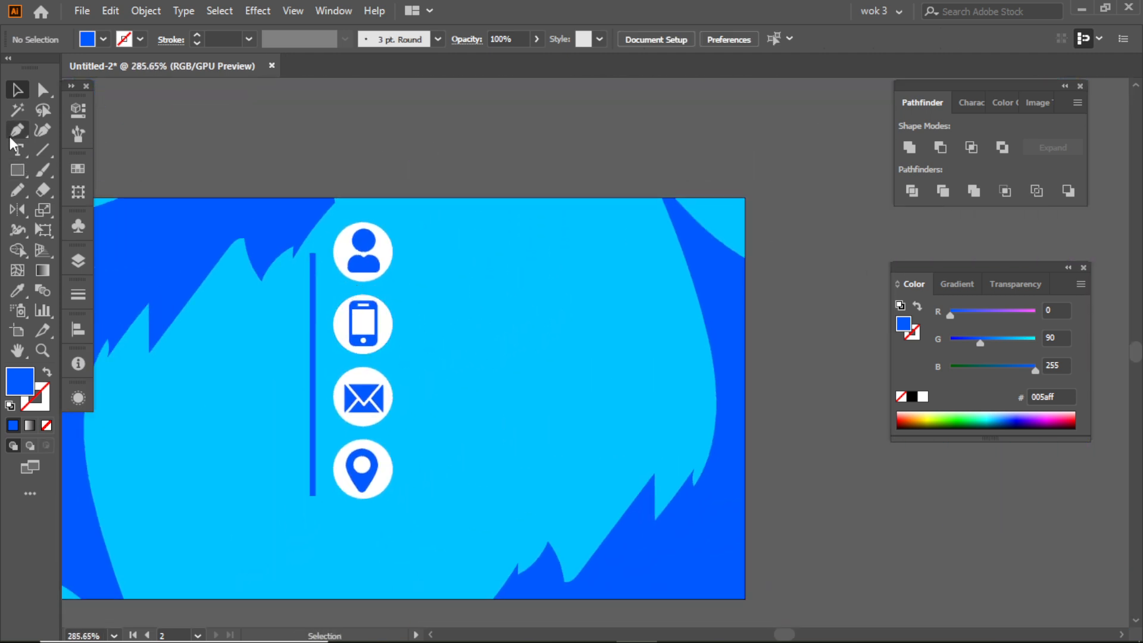
{"action": "left_click", "coordinate": [19, 153]}
{"action": "left_click", "coordinate": [455, 262]}
{"action": "key", "text": "Escape"}
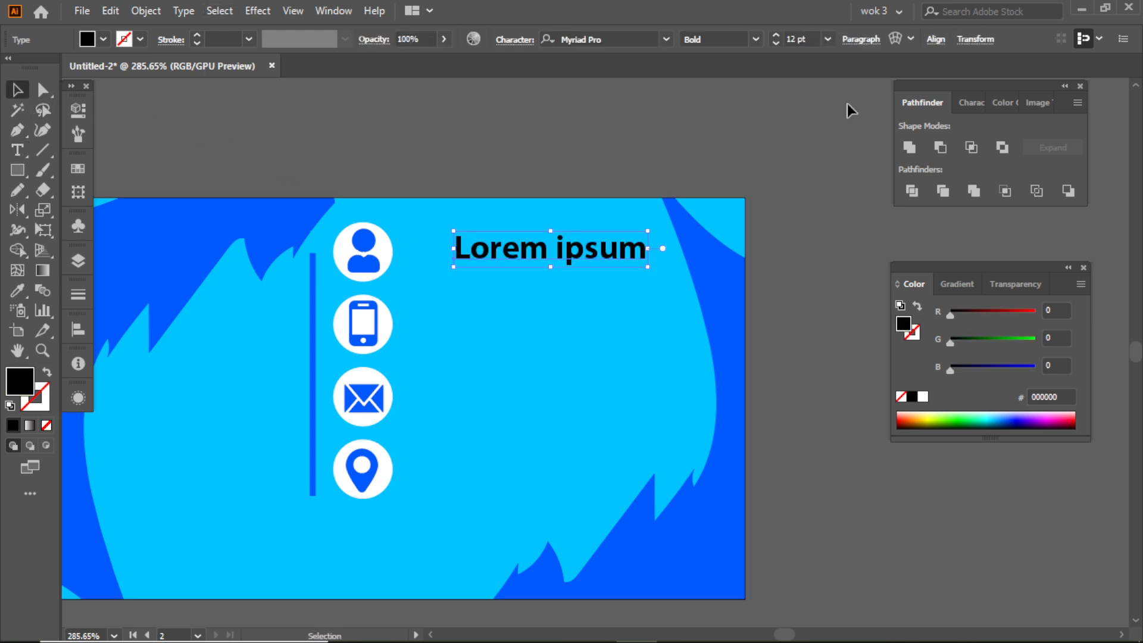
{"action": "left_click", "coordinate": [968, 103]}
{"action": "left_click", "coordinate": [910, 273]}
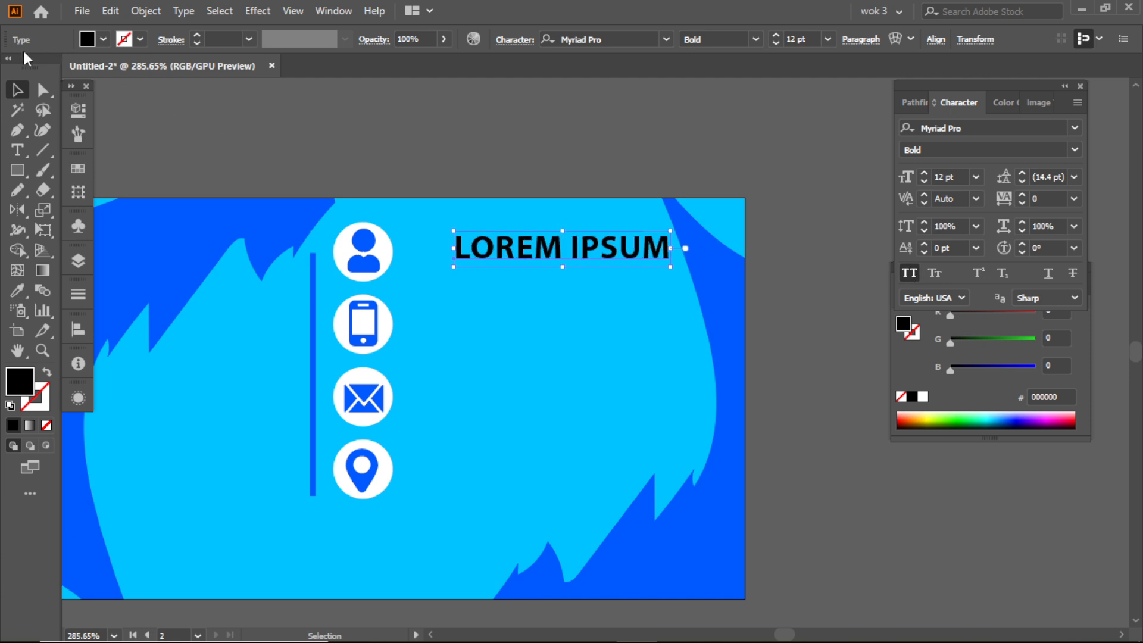
- Move the placeholder text right beside the person icon and replace its wording with YOUR NAME
{"action": "left_click", "coordinate": [647, 189]}
{"action": "left_click_drag", "start_coordinate": [608, 250], "coordinate": [558, 255]}
{"action": "double_click", "coordinate": [559, 252]}
{"action": "key", "text": "ctrl+a"}
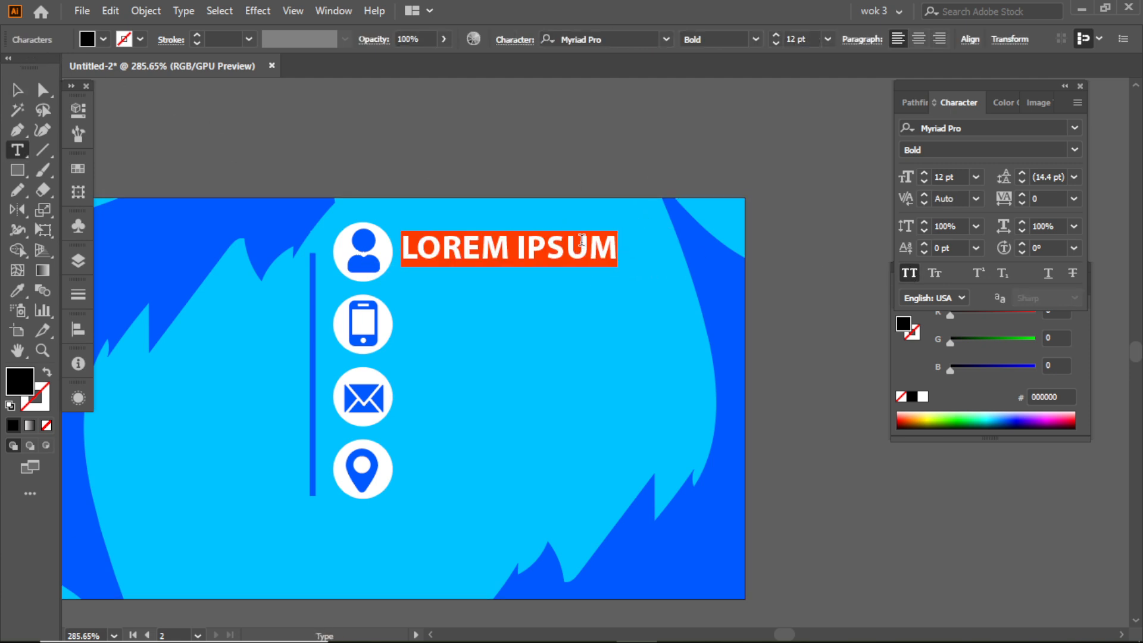
{"action": "type", "text": "YOU"}
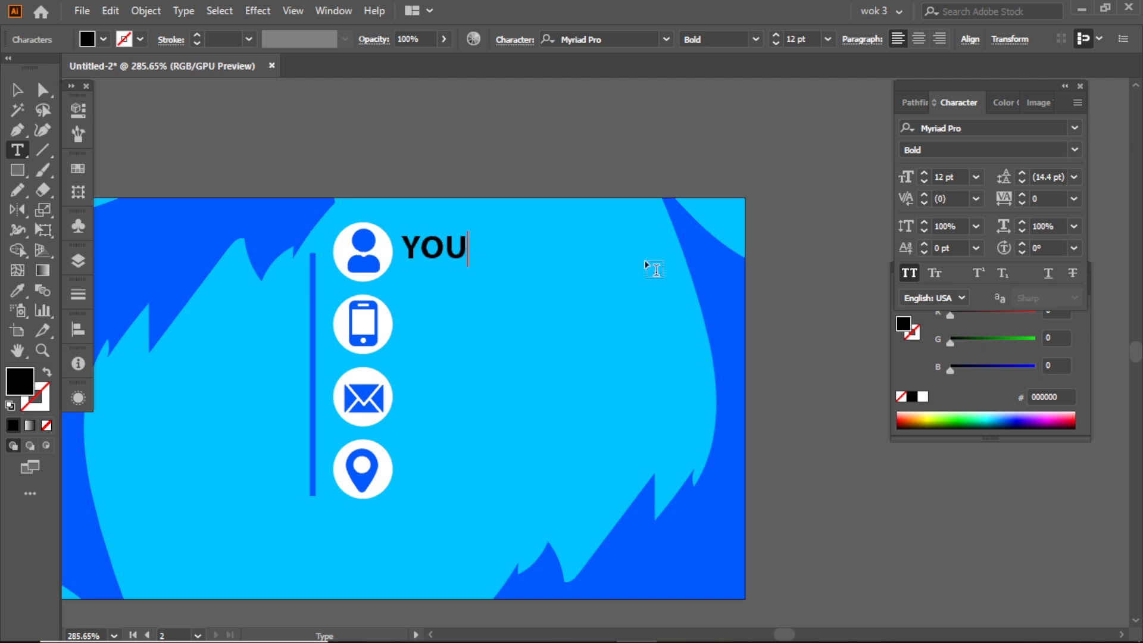
{"action": "type", "text": "R NAME"}
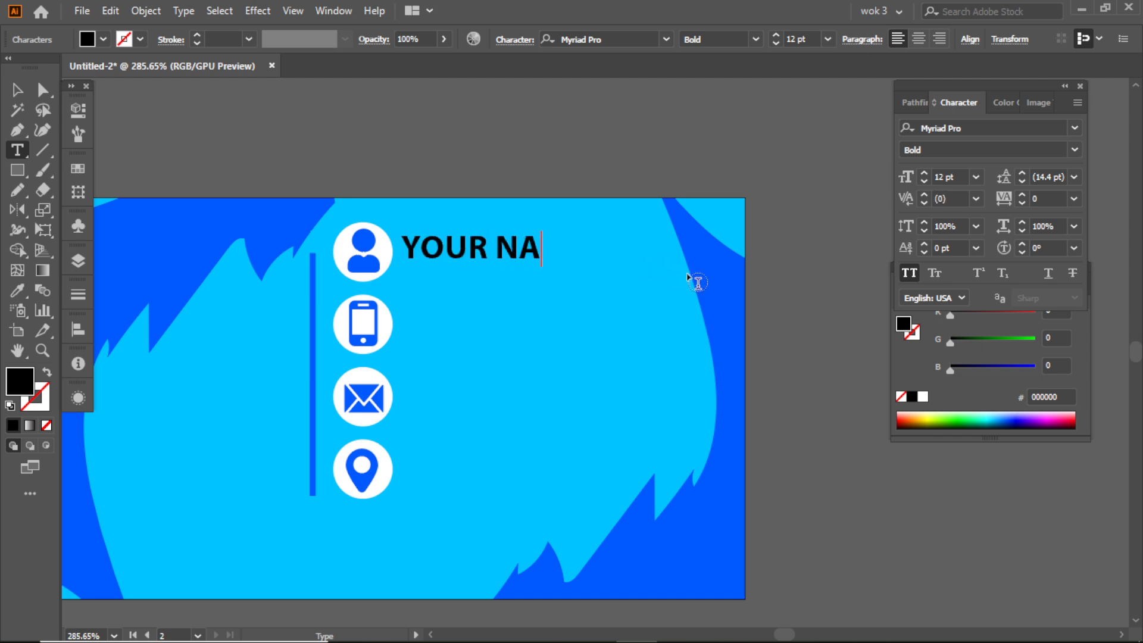
{"action": "left_click", "coordinate": [17, 89]}
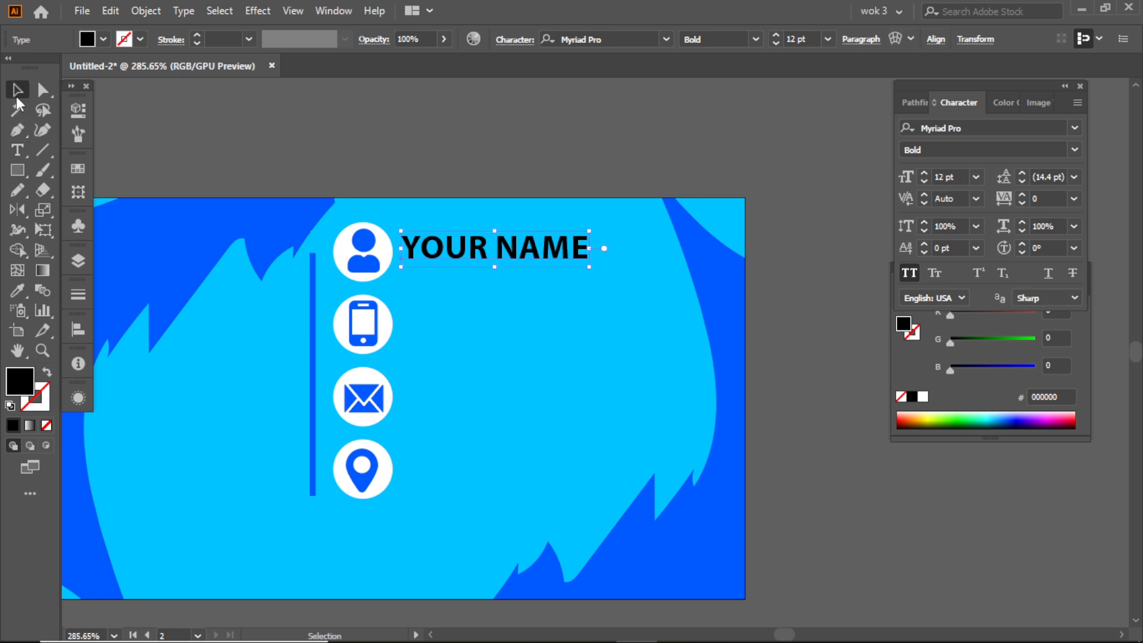
- Duplicate the YOUR NAME text downward at equal spacing beside the phone, envelope and location icons
{"action": "left_click_drag", "start_coordinate": [472, 244], "coordinate": [468, 323]}
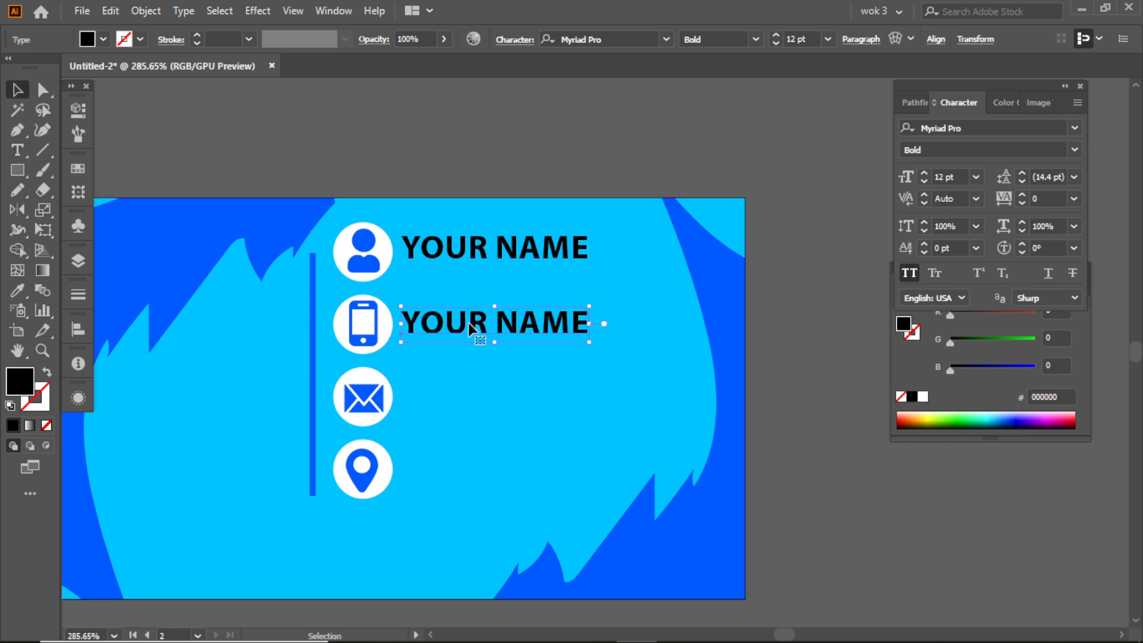
{"action": "key", "text": "ctrl+d"}
{"action": "key", "text": "ctrl+d"}
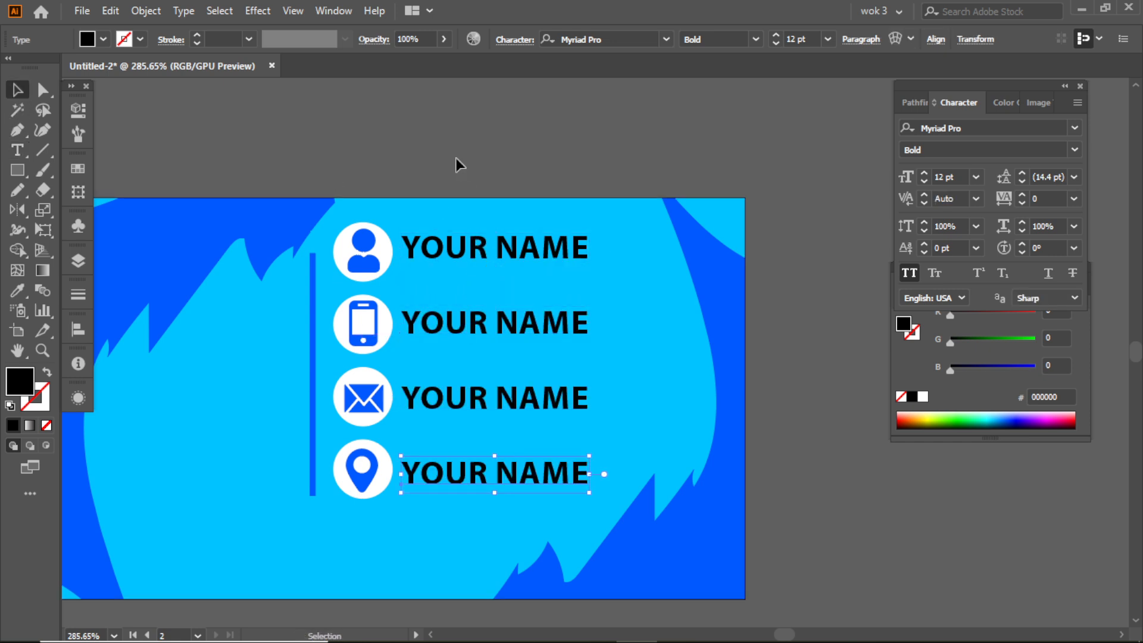
{"action": "left_click", "coordinate": [456, 165]}
- Replace the text beside the phone icon with a placeholder phone number
{"action": "left_click", "coordinate": [473, 302], "text": "ctrl"}
{"action": "left_click_drag", "start_coordinate": [474, 303], "coordinate": [512, 341]}
{"action": "triple_click", "coordinate": [532, 334]}
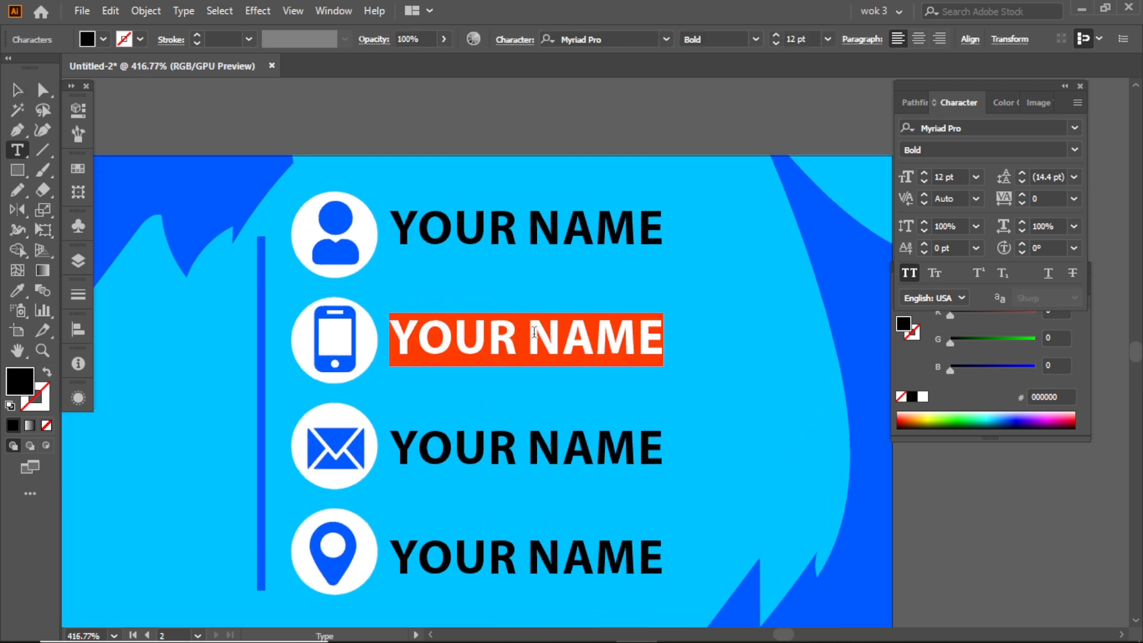
{"action": "type", "text": "0123"}
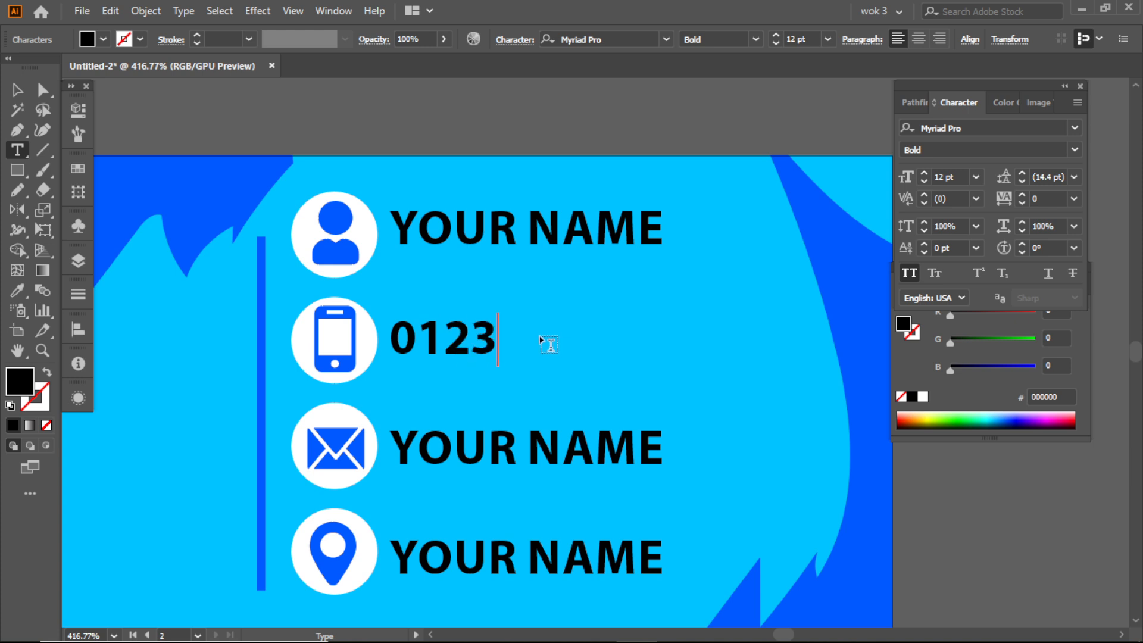
{"action": "type", "text": "456789"}
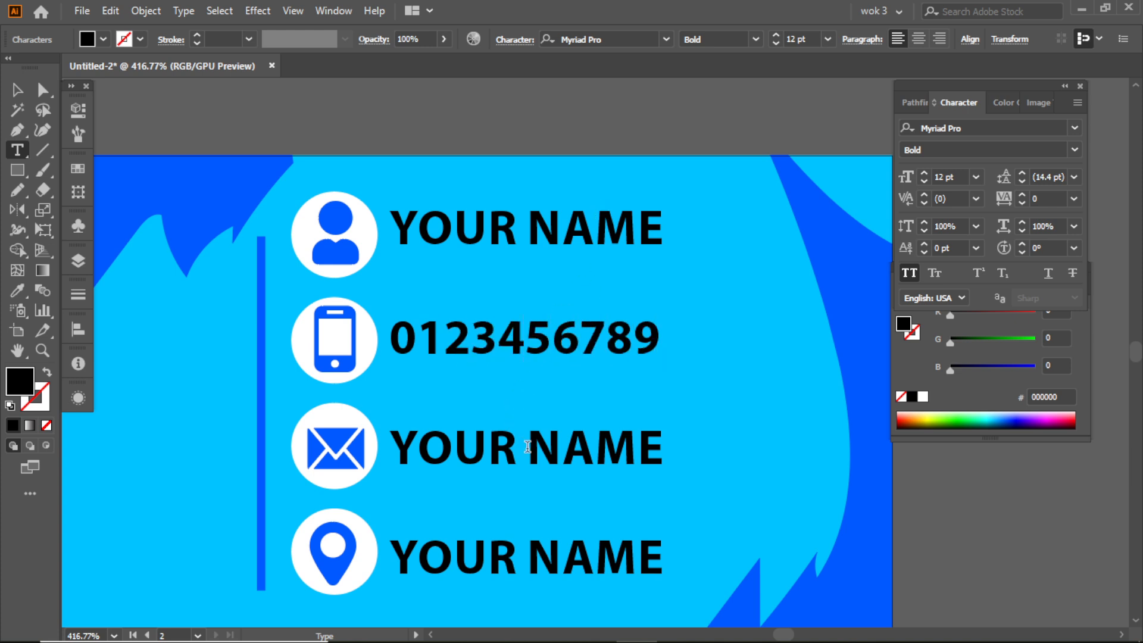
- Change the text beside the envelope icon to YOUR E MAIL
{"action": "left_click_drag", "start_coordinate": [537, 449], "coordinate": [690, 454]}
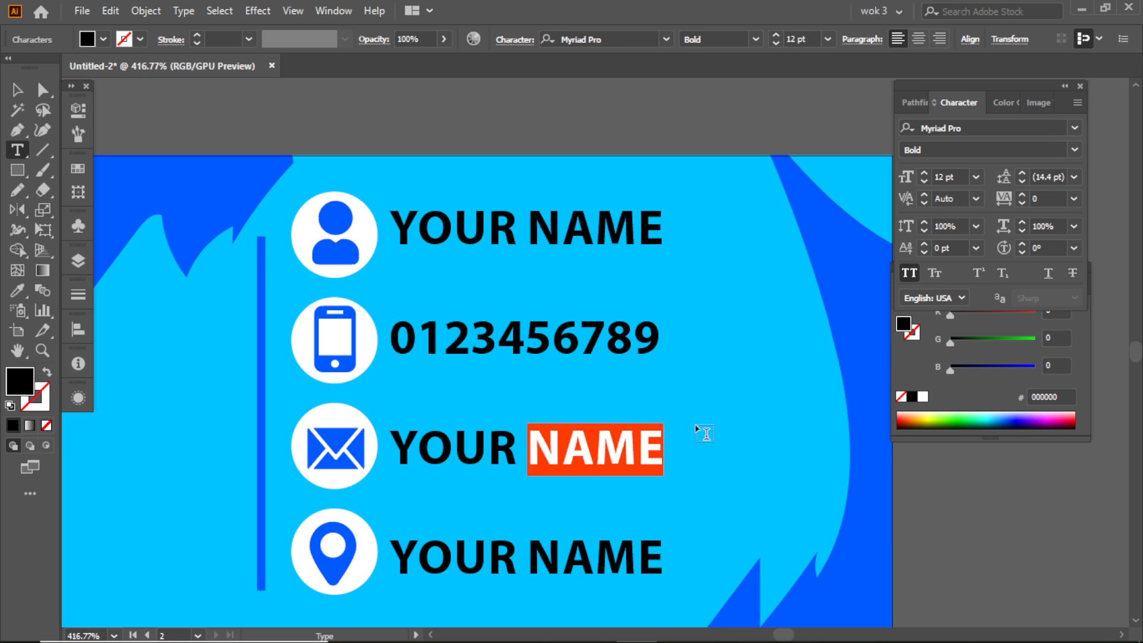
{"action": "type", "text": "E"}
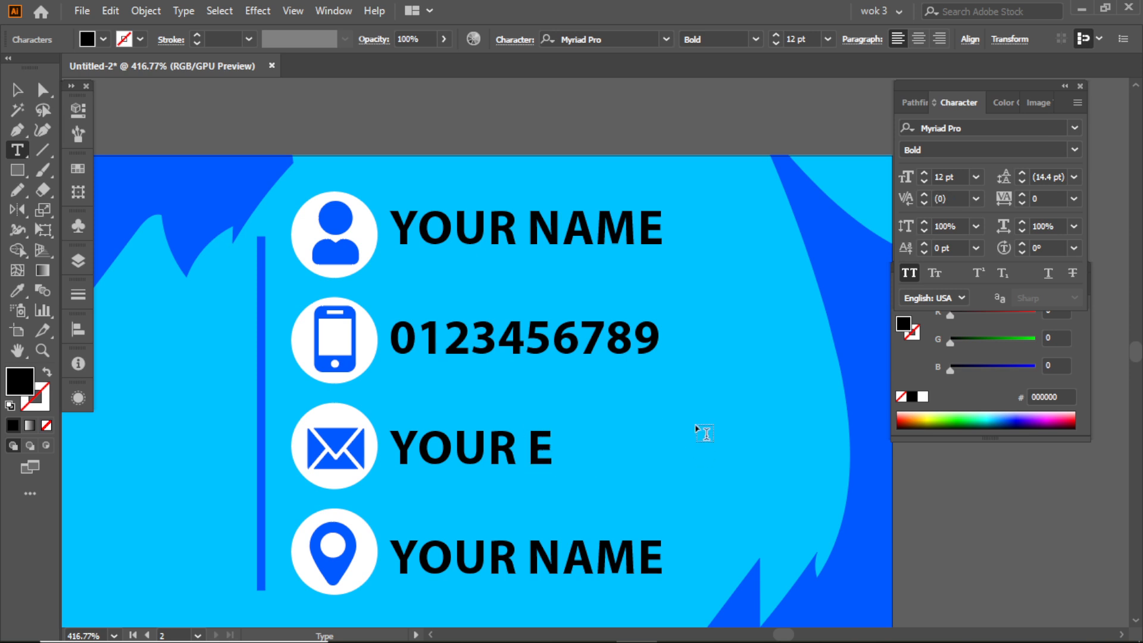
{"action": "type", "text": " MAIL"}
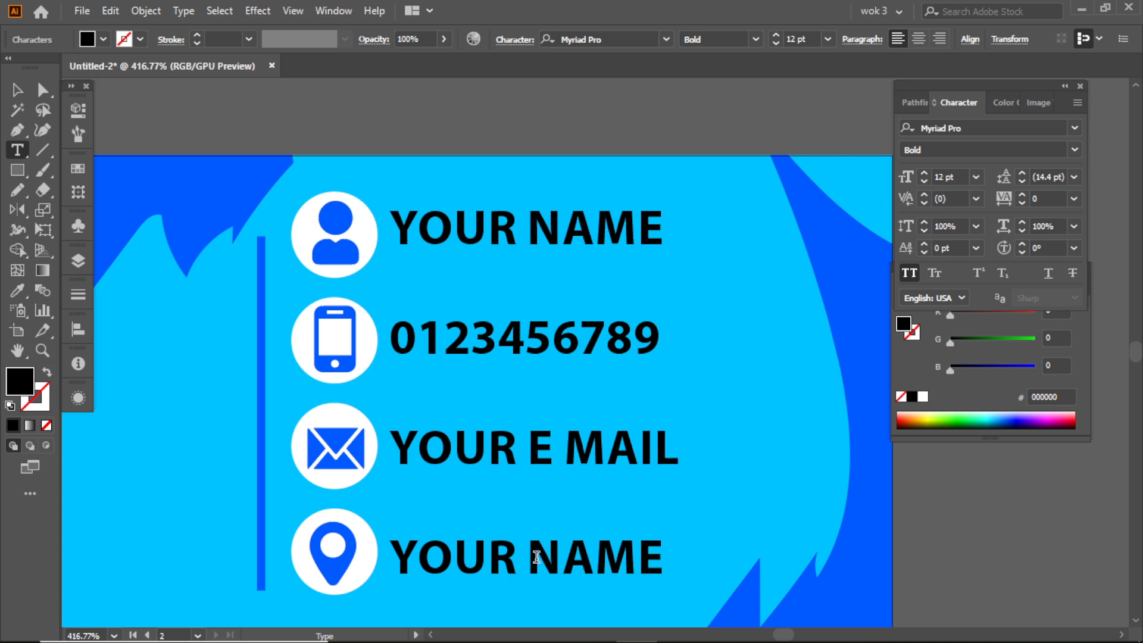
- Replace the text beside the location icon with COMPANY LOCATION
{"action": "left_click_drag", "start_coordinate": [412, 563], "coordinate": [662, 560]}
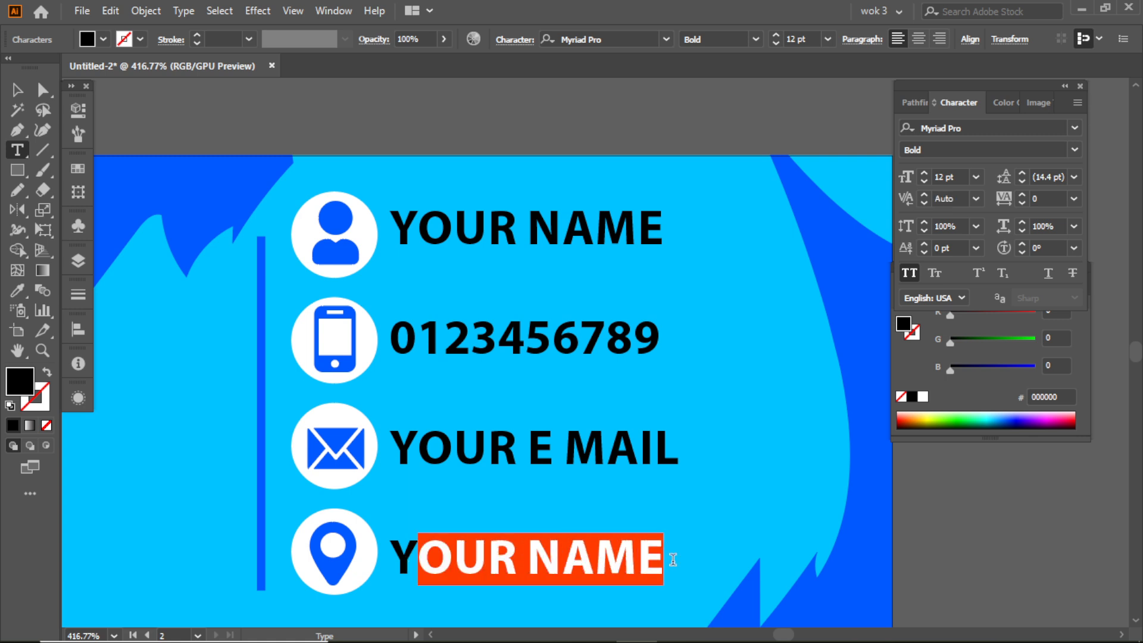
{"action": "triple_click", "coordinate": [618, 544]}
{"action": "type", "text": "COMPANY"}
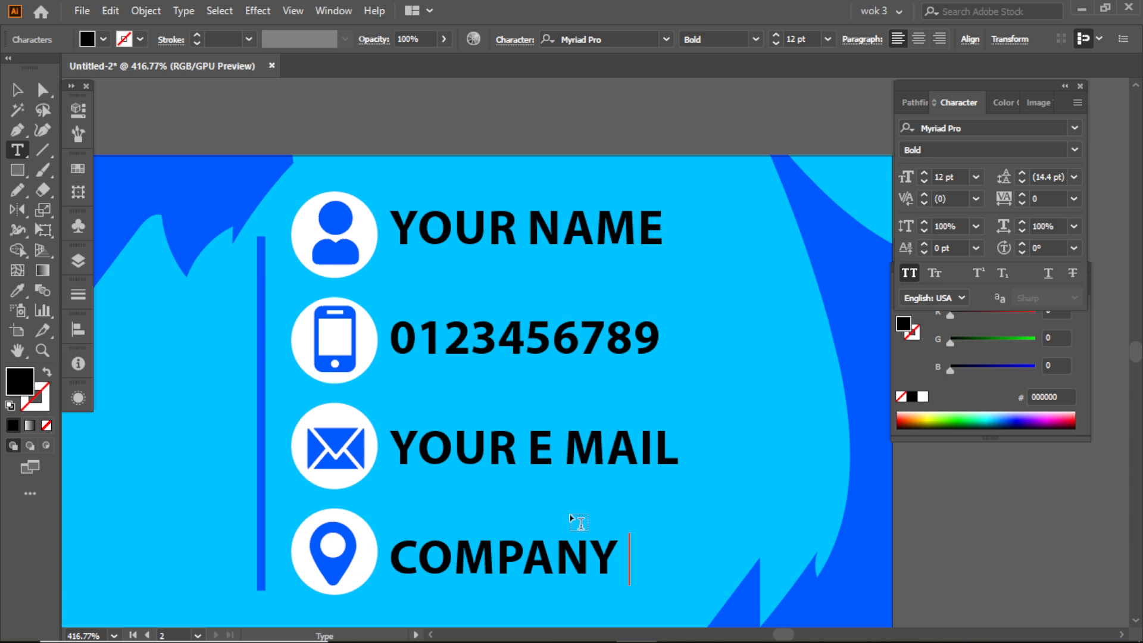
{"action": "type", "text": " LOC"}
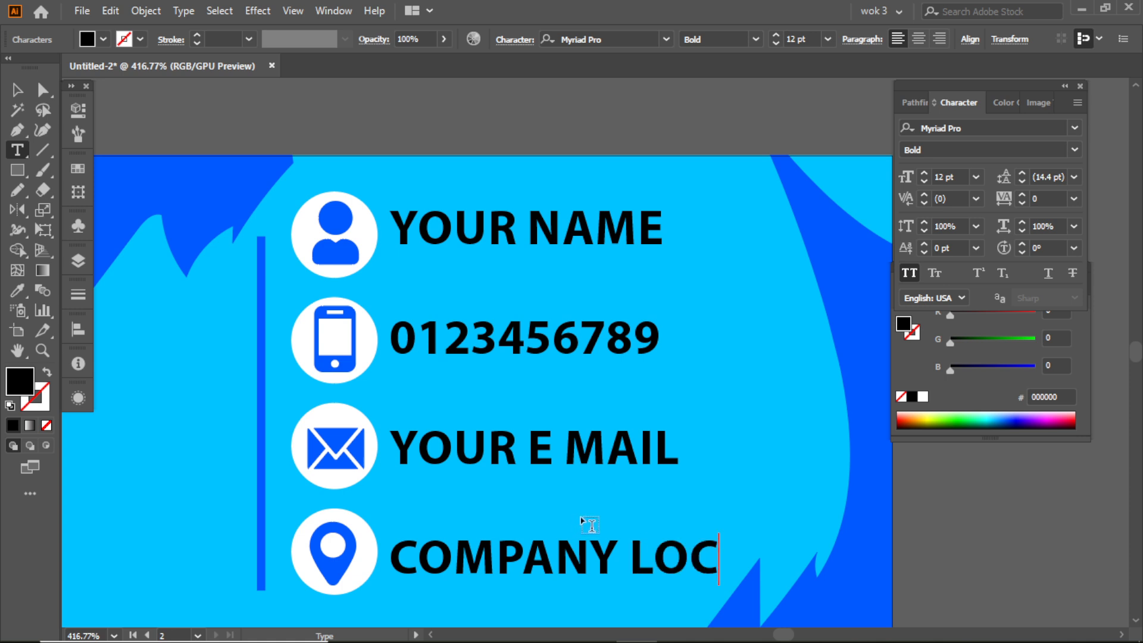
{"action": "type", "text": "ATION"}
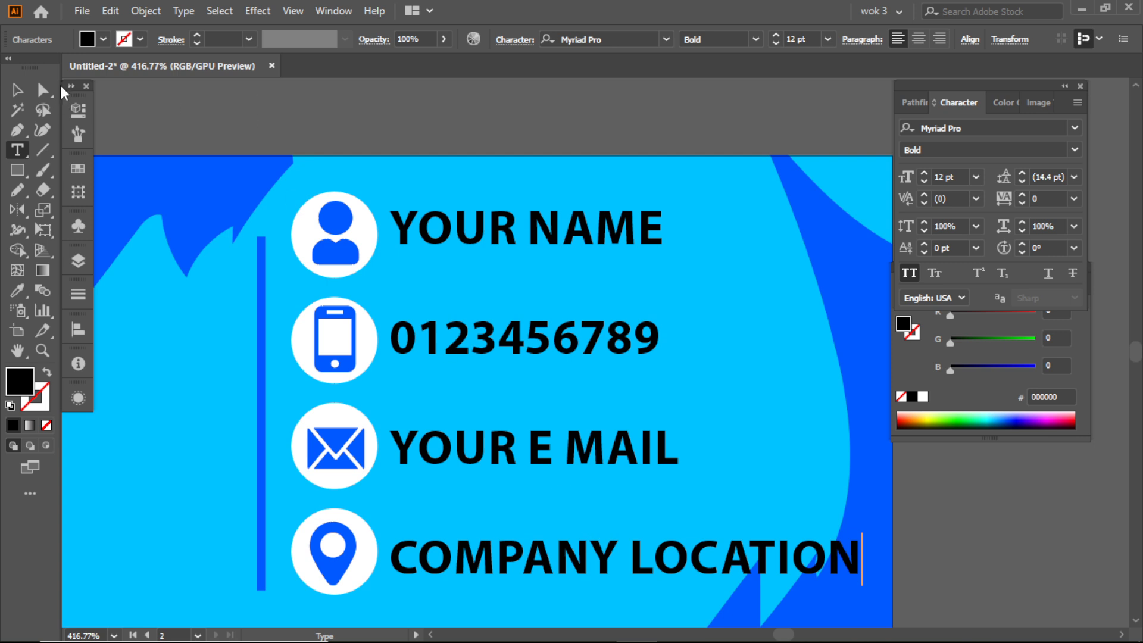
- Move the COMPANY LOCATION text up slightly and break it into two lines after COMPANY
{"action": "left_click", "coordinate": [17, 89]}
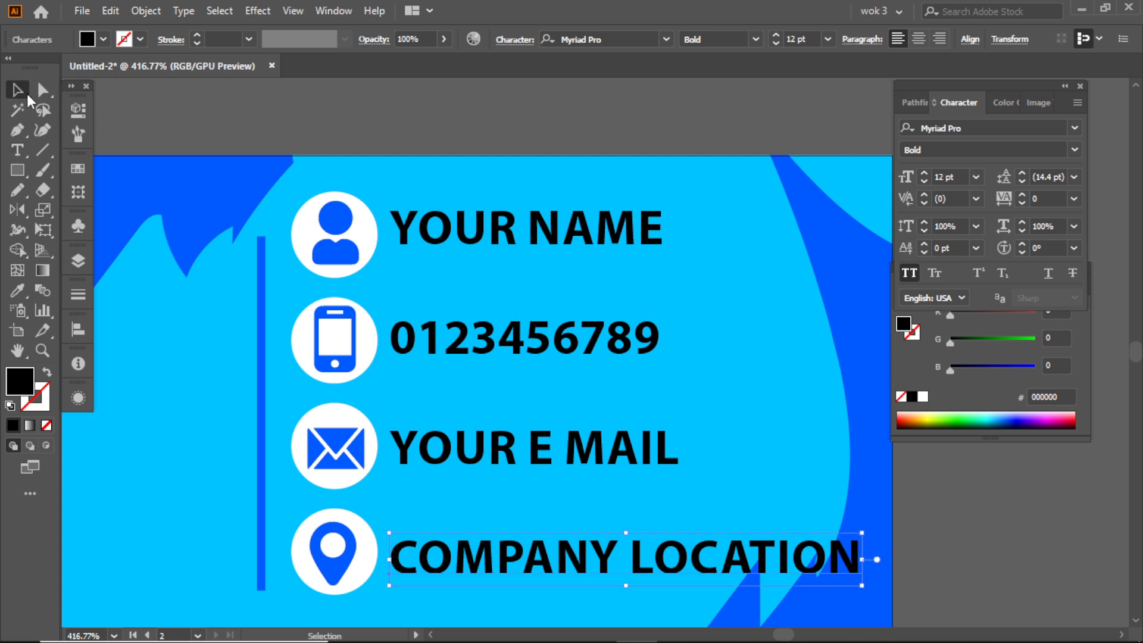
{"action": "left_click_drag", "start_coordinate": [448, 560], "coordinate": [444, 539]}
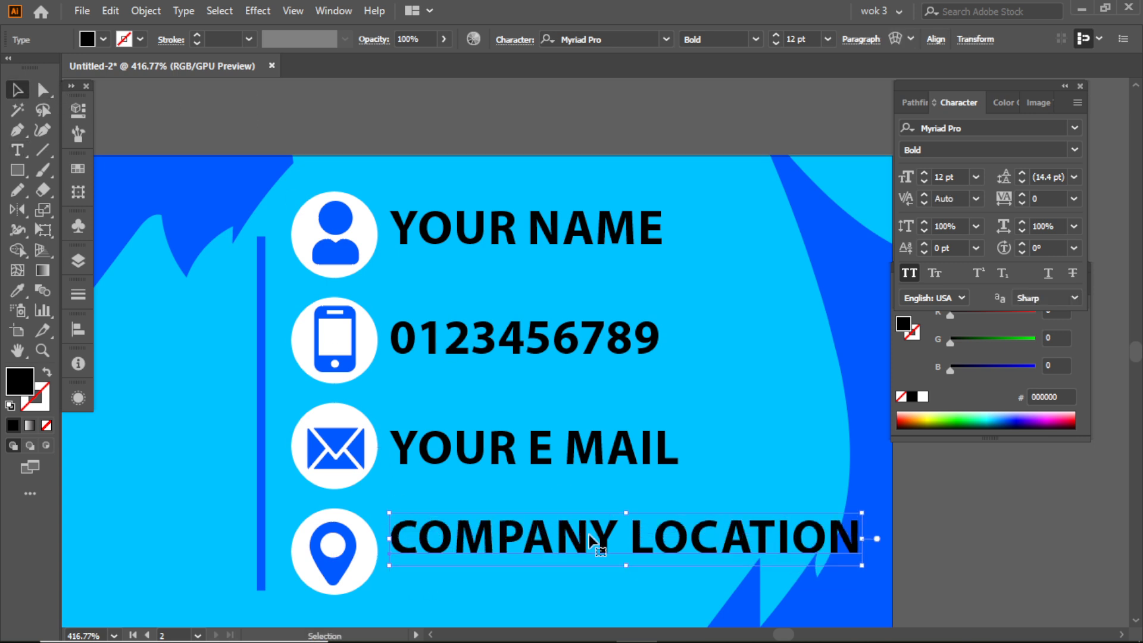
{"action": "double_click", "coordinate": [628, 539]}
{"action": "triple_click", "coordinate": [630, 537]}
{"action": "left_click", "coordinate": [630, 536]}
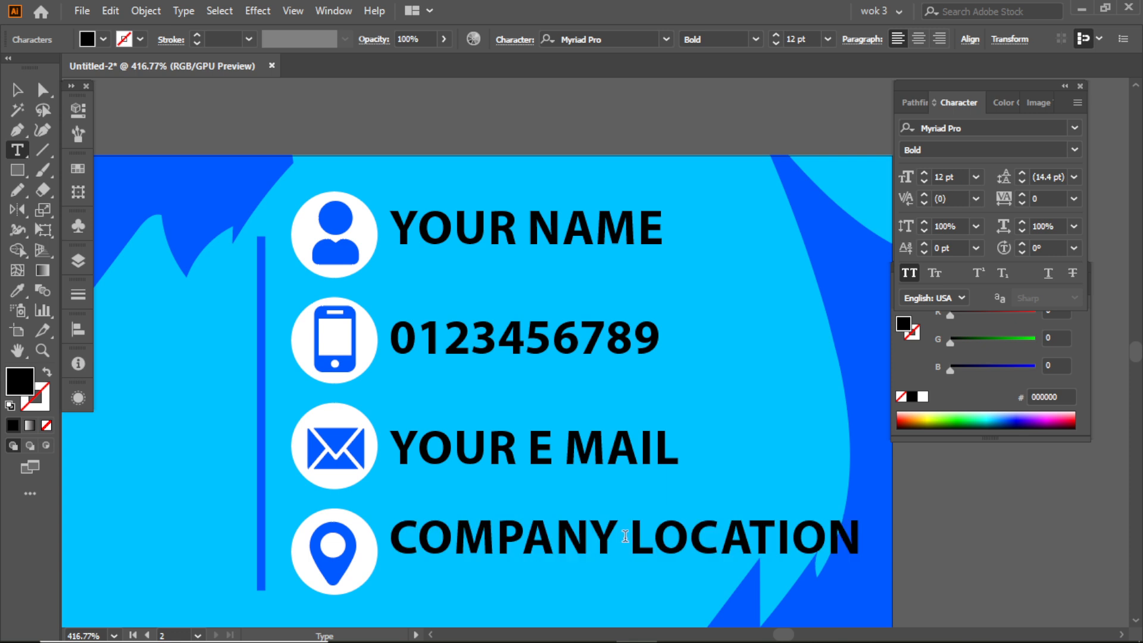
{"action": "key", "text": "Return"}
{"action": "key", "text": "Delete"}
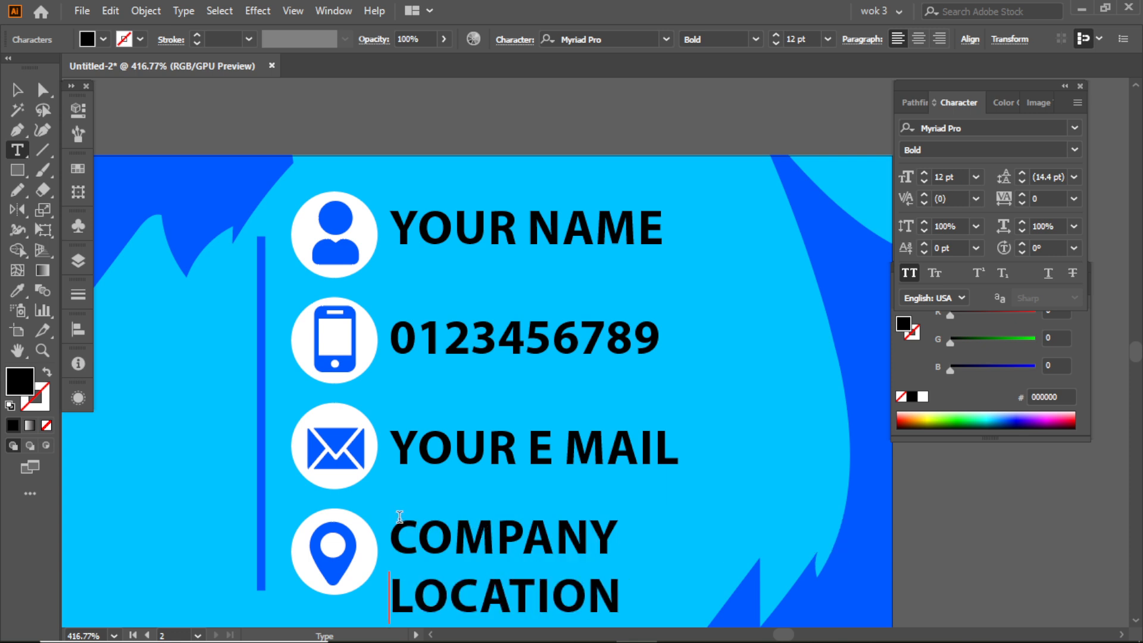
{"action": "left_click", "coordinate": [17, 89]}
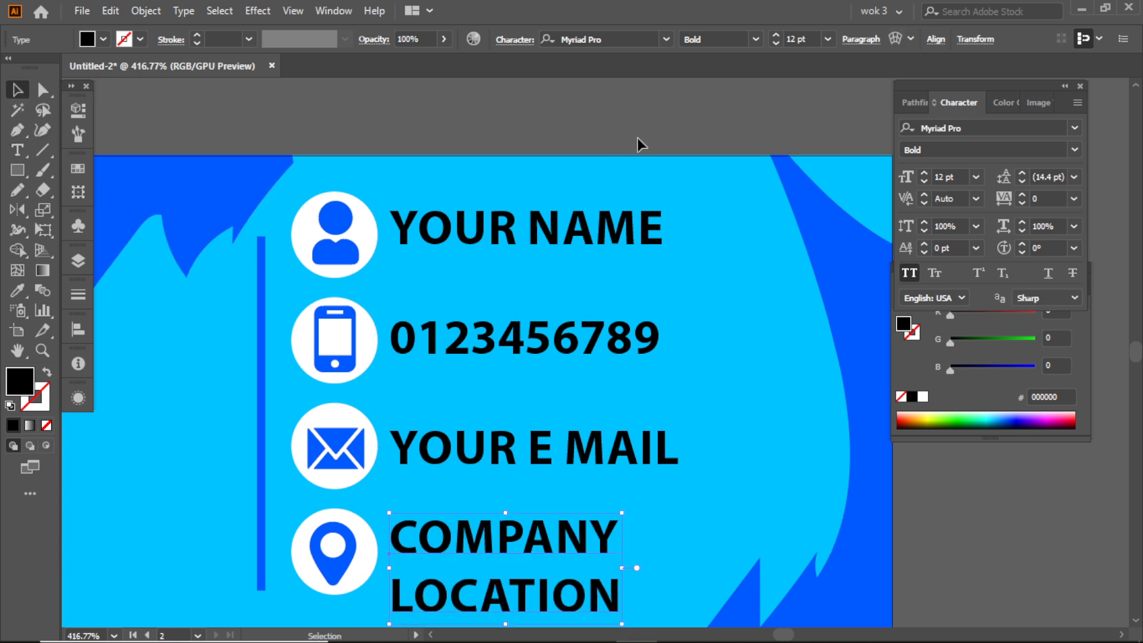
- Select the card's background together with the contact icons and lock them
{"action": "left_click", "coordinate": [487, 198]}
{"action": "left_click_drag", "start_coordinate": [711, 239], "coordinate": [711, 205]}
{"action": "left_click_drag", "start_coordinate": [417, 162], "coordinate": [364, 143]}
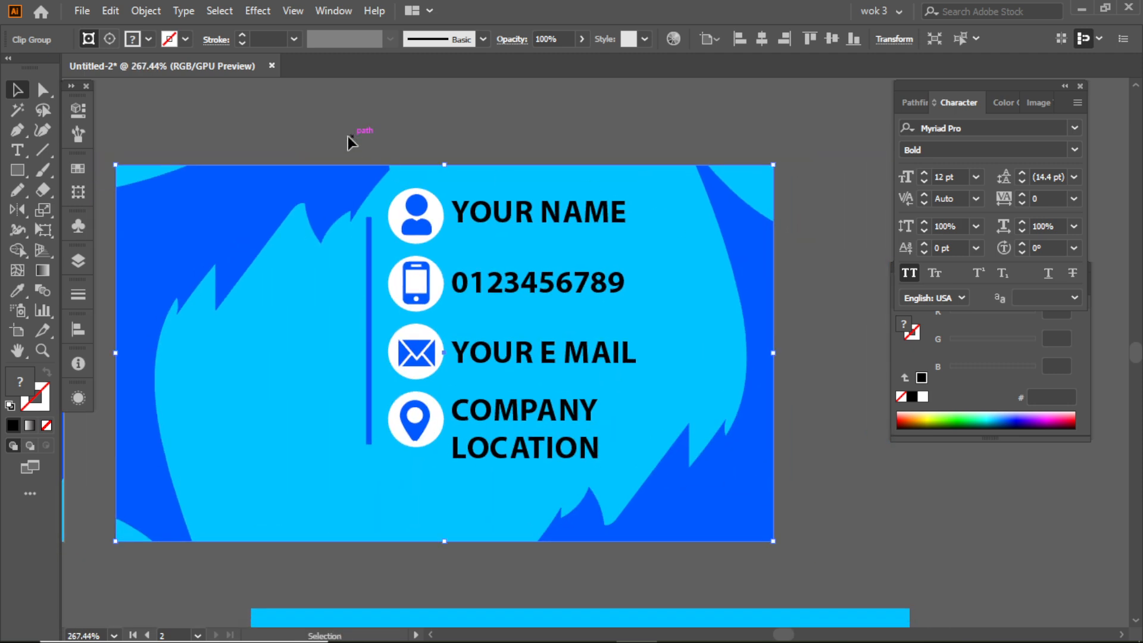
{"action": "left_click_drag", "start_coordinate": [806, 199], "coordinate": [804, 198]}
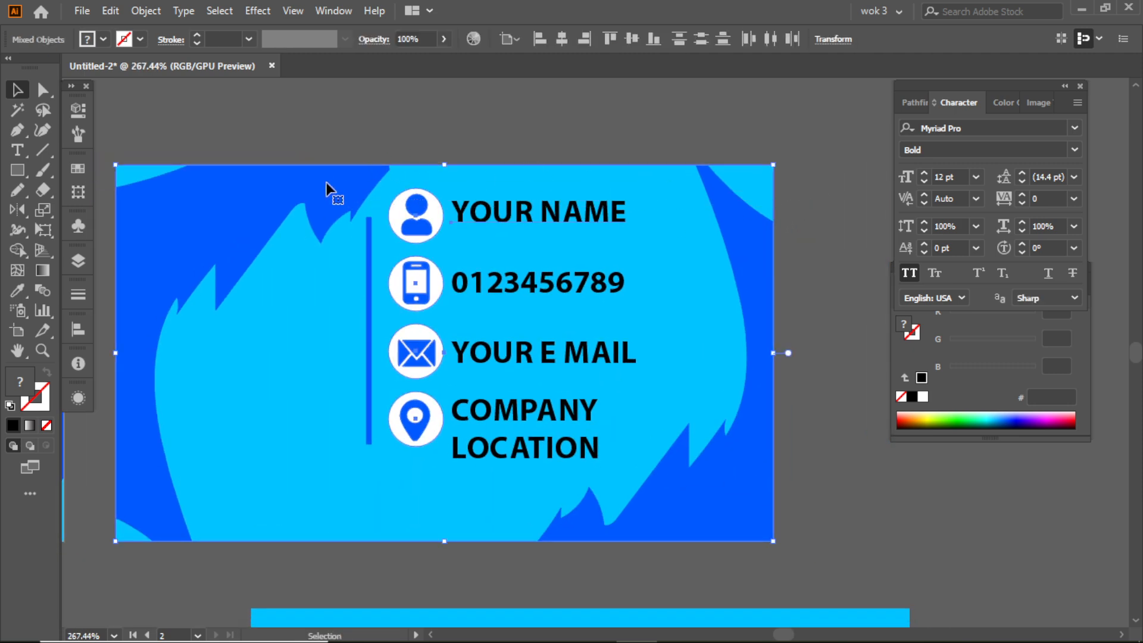
{"action": "right_click", "coordinate": [322, 186]}
{"action": "left_click", "coordinate": [139, 8]}
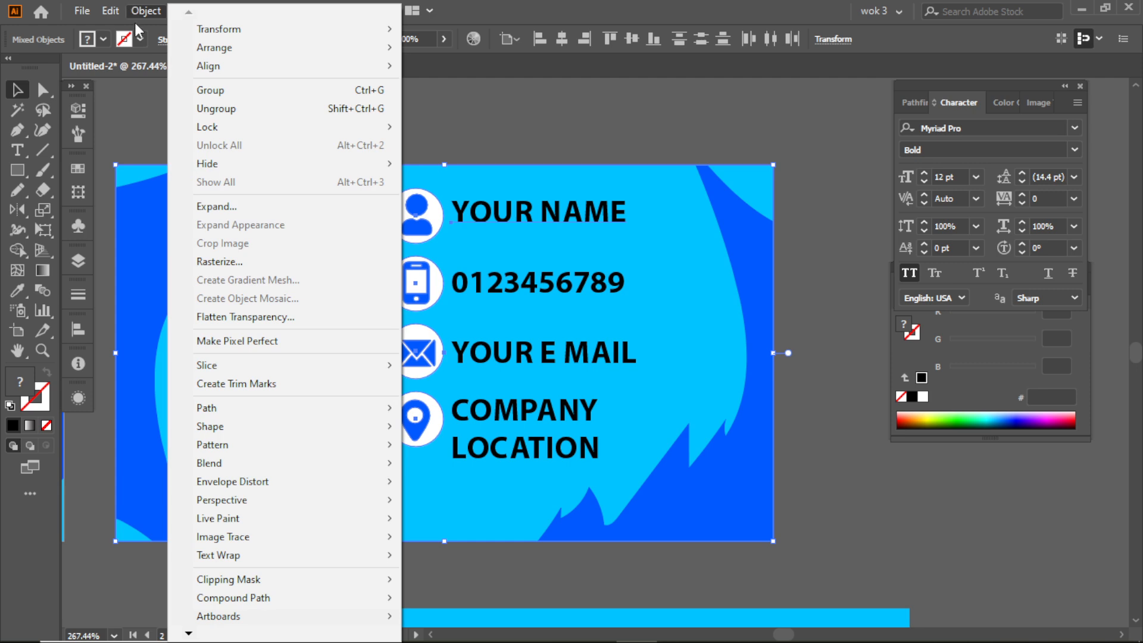
{"action": "mouse_move", "coordinate": [345, 127]}
{"action": "left_click", "coordinate": [454, 133]}
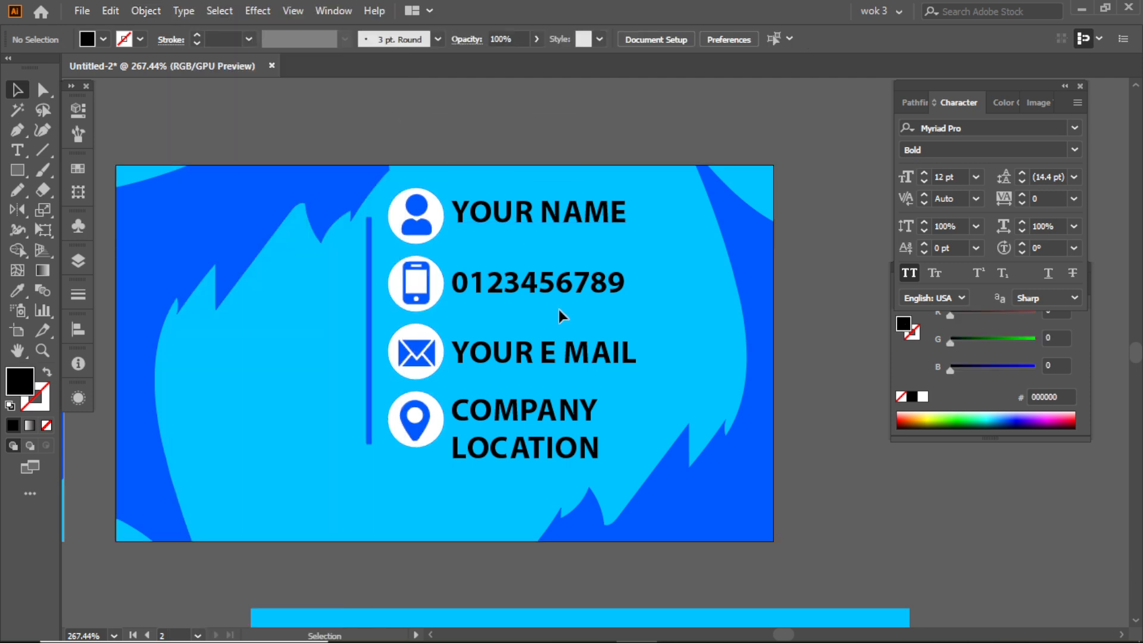
- Place a copy of the phone number text in the empty area left of the vertical bar
{"action": "scroll", "coordinate": [498, 424], "scroll_direction": "up", "scroll_amount": 5}
{"action": "left_click", "coordinate": [543, 410]}
{"action": "scroll", "coordinate": [417, 417], "scroll_direction": "down", "scroll_amount": 3}
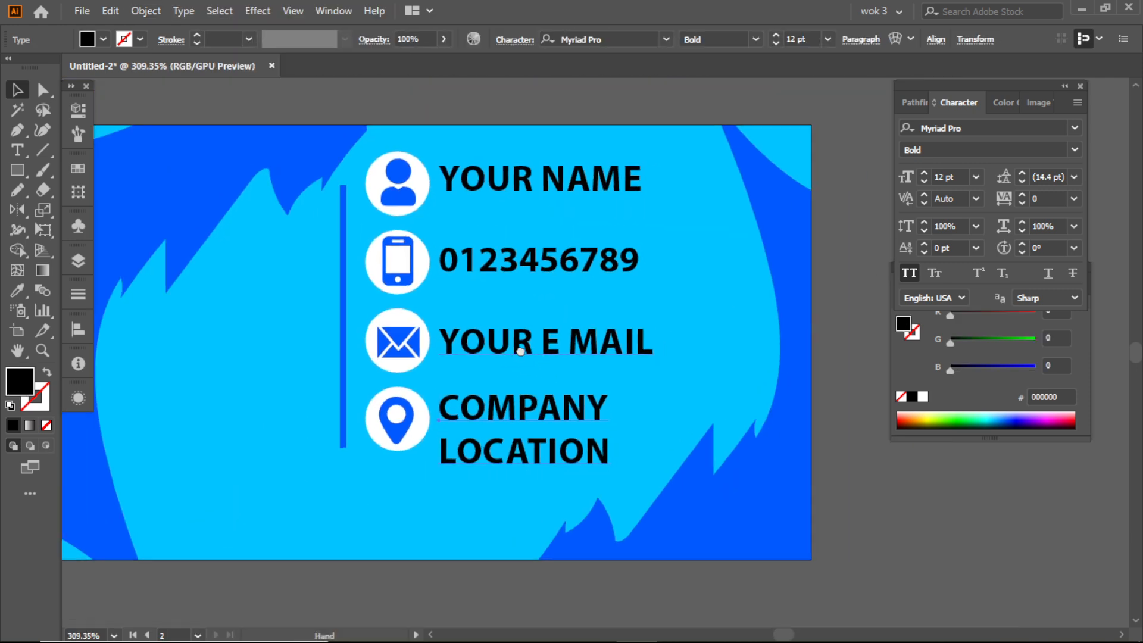
{"action": "left_click", "coordinate": [491, 174]}
{"action": "left_click_drag", "start_coordinate": [404, 256], "coordinate": [223, 351]}
{"action": "left_click", "coordinate": [574, 101]}
{"action": "left_click", "coordinate": [586, 277]}
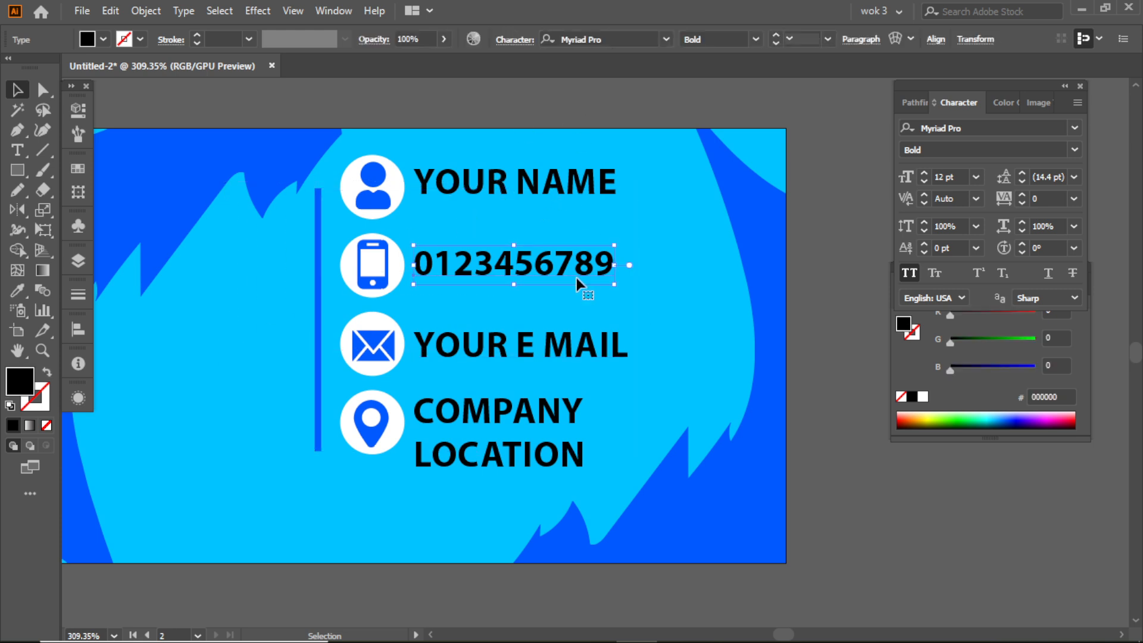
{"action": "scroll", "coordinate": [585, 238], "scroll_direction": "up", "scroll_amount": 1}
{"action": "scroll", "coordinate": [585, 238], "scroll_direction": "right", "scroll_amount": 1}
{"action": "left_click_drag", "start_coordinate": [480, 317], "coordinate": [144, 412]}
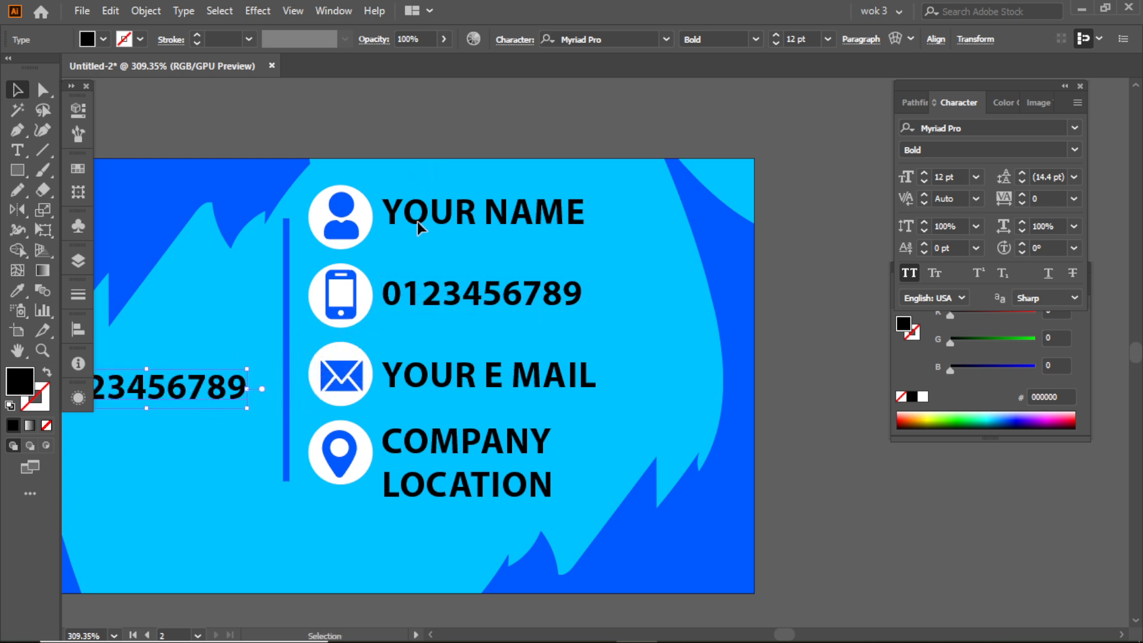
- Convert the phone number, YOUR E MAIL and COMPANY LOCATION texts beside the icons to outlines
{"action": "left_click", "coordinate": [427, 381]}
{"action": "left_click_drag", "start_coordinate": [464, 264], "coordinate": [463, 261]}
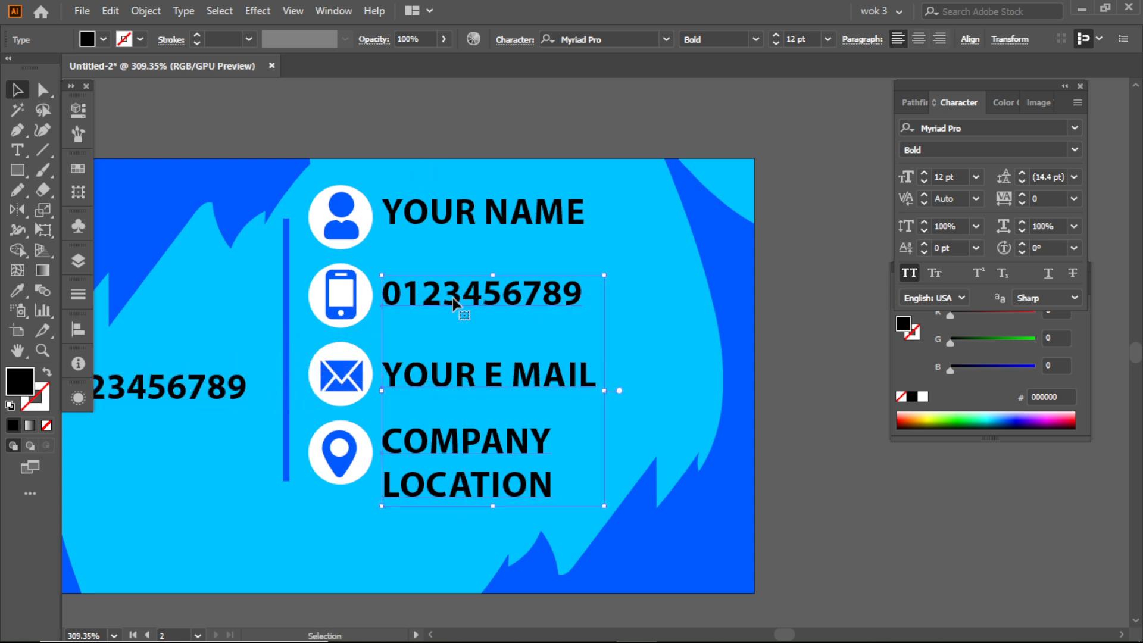
{"action": "right_click", "coordinate": [454, 295]}
{"action": "left_click", "coordinate": [536, 414]}
{"action": "left_click", "coordinate": [644, 436]}
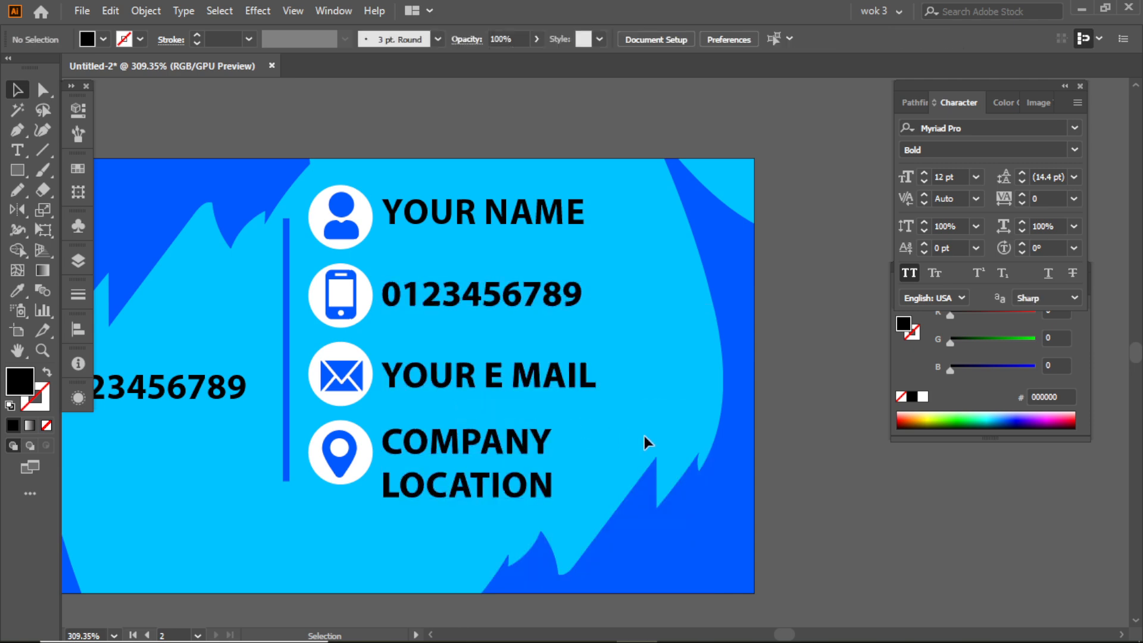
- Ungroup the outlined COMPANY LOCATION text so its letters can be moved separately
{"action": "scroll", "coordinate": [593, 483], "scroll_direction": "up", "scroll_amount": 3}
{"action": "left_click", "coordinate": [530, 489]}
{"action": "left_click", "coordinate": [679, 526]}
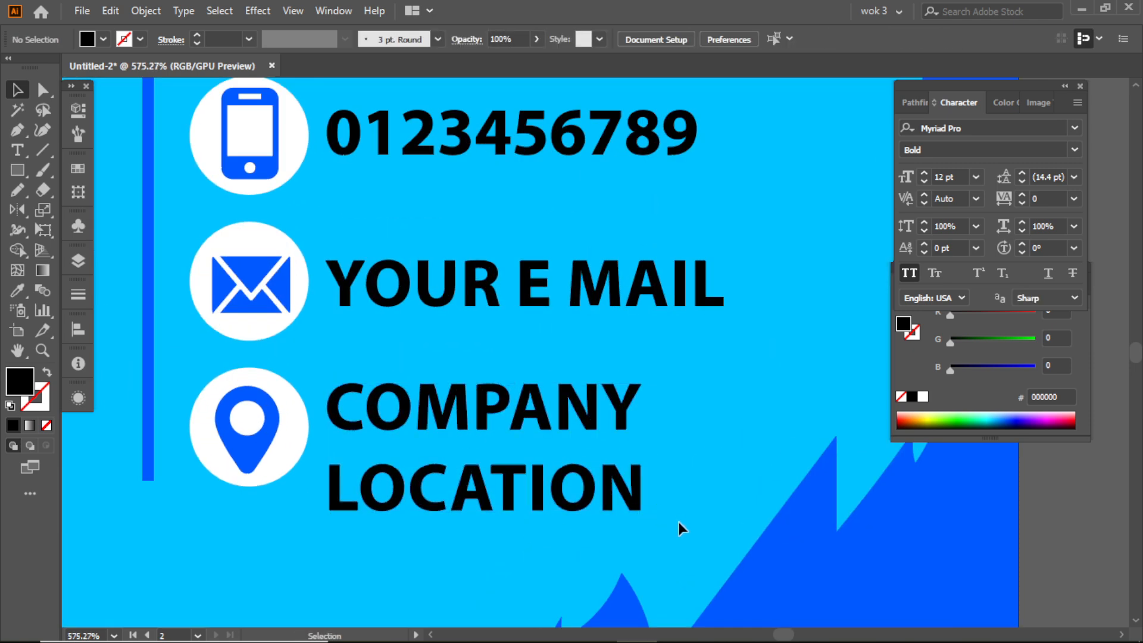
{"action": "left_click_drag", "start_coordinate": [335, 473], "coordinate": [492, 441]}
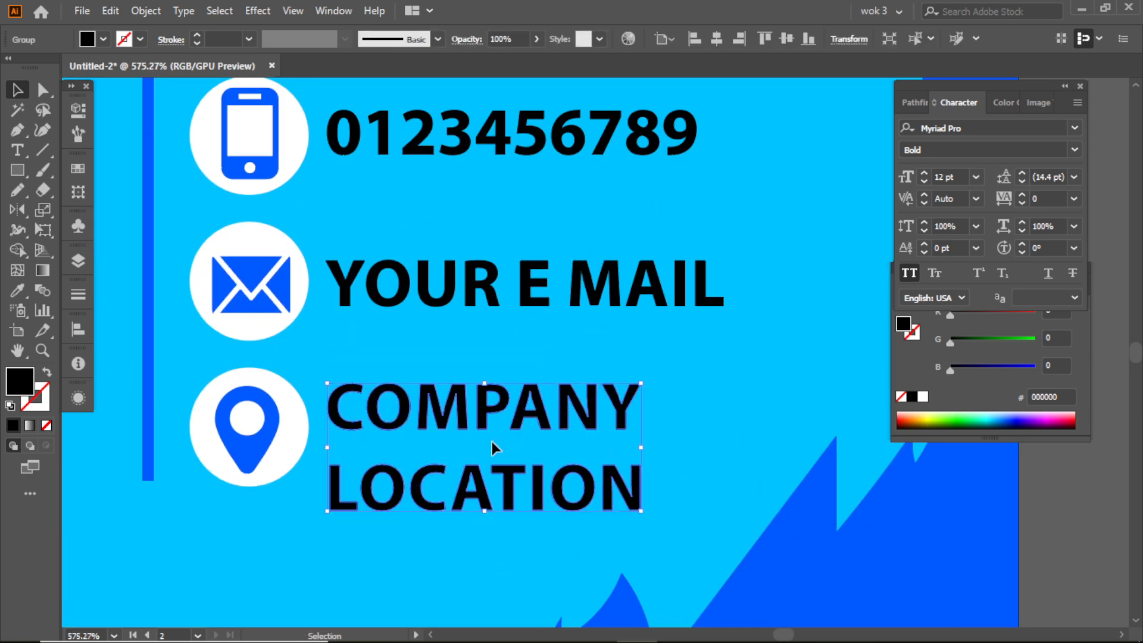
{"action": "left_click", "coordinate": [659, 441]}
{"action": "right_click", "coordinate": [635, 495]}
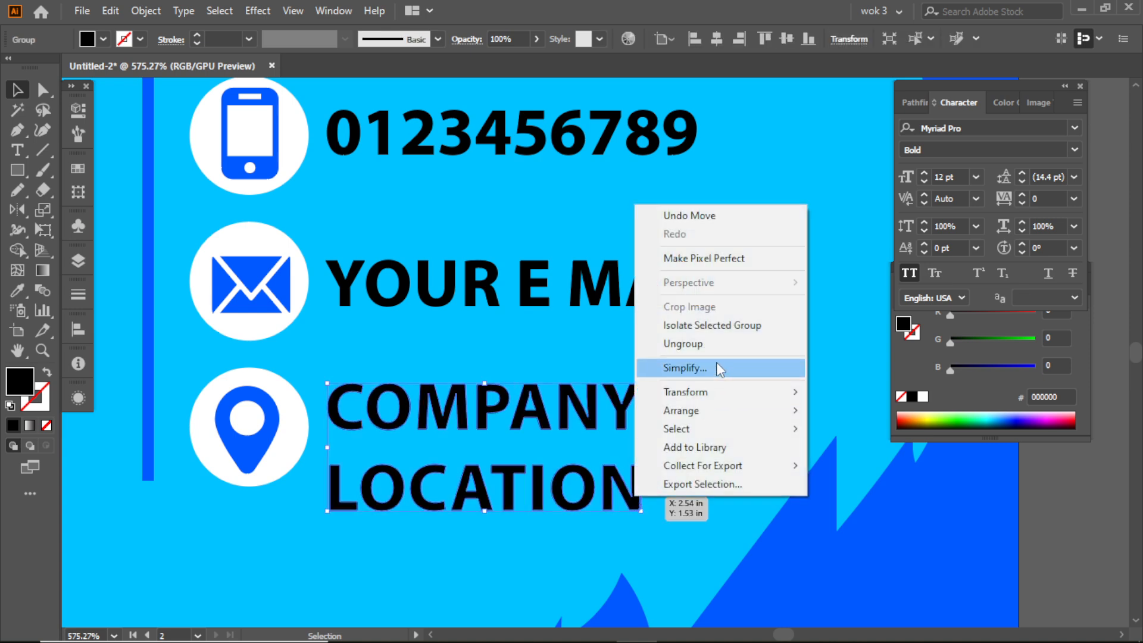
{"action": "left_click", "coordinate": [715, 343]}
- Select the letters of LOCATION and move them up to sit just beneath COMPANY
{"action": "left_click", "coordinate": [647, 516]}
{"action": "left_click_drag", "start_coordinate": [326, 476], "coordinate": [326, 476]}
{"action": "key", "text": "shift+Up"}
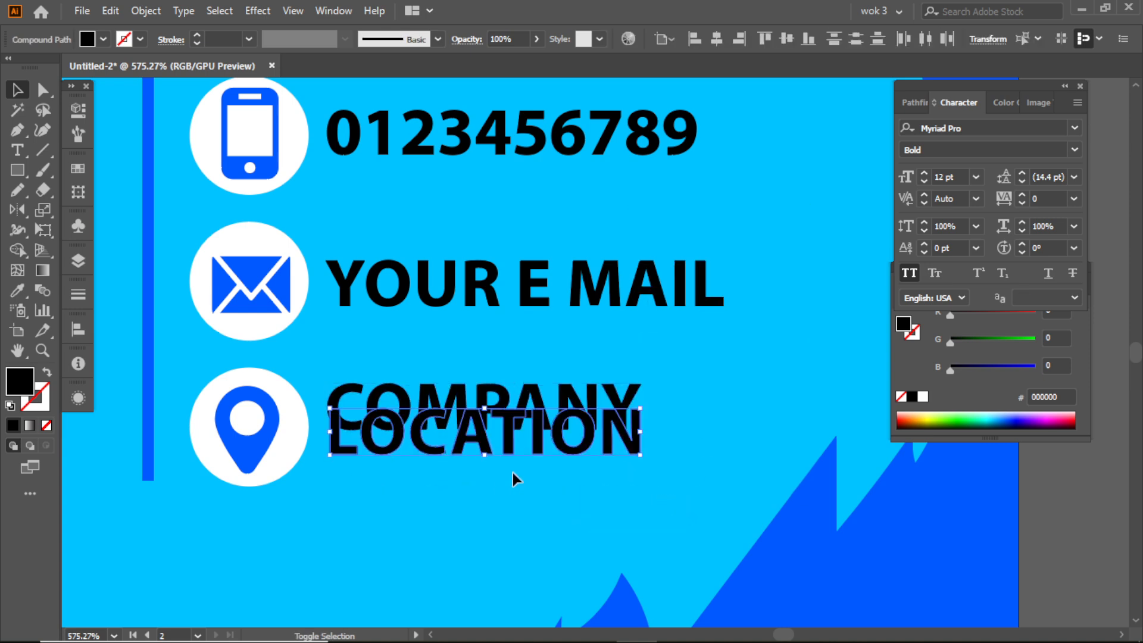
{"action": "key", "text": "Down"}
{"action": "key", "text": "Down"}
{"action": "key", "text": "Down"}
{"action": "key", "text": "Down"}
{"action": "key", "text": "Down"}
{"action": "key", "text": "Down"}
{"action": "key", "text": "Down"}
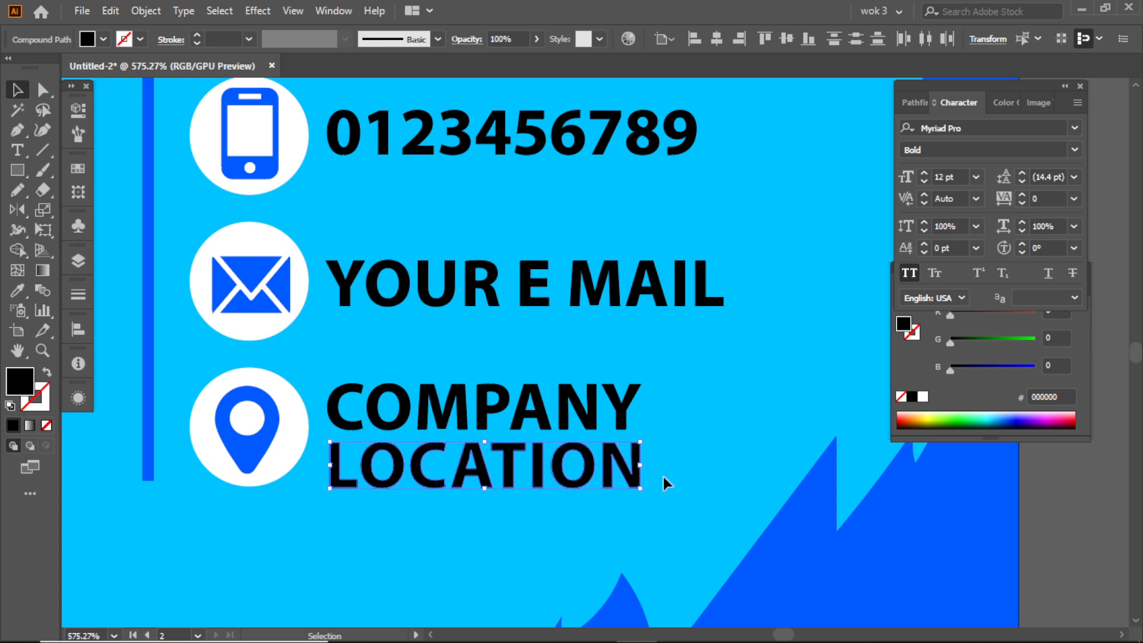
- Tighten the gap between the COMPANY and LOCATION lines and centre both vertically beside the pin icon
{"action": "left_click", "coordinate": [344, 395], "text": "shift"}
{"action": "left_click_drag", "start_coordinate": [648, 440], "coordinate": [537, 406]}
{"action": "left_click", "coordinate": [667, 367]}
{"action": "left_click_drag", "start_coordinate": [707, 359], "coordinate": [566, 338]}
{"action": "left_click_drag", "start_coordinate": [372, 310], "coordinate": [465, 361]}
- Replace the copied phone number in the area beside the vertical bar with the text BUSINESS CARD
{"action": "left_click_drag", "start_coordinate": [411, 396], "coordinate": [416, 385]}
{"action": "double_click", "coordinate": [426, 380]}
{"action": "double_click", "coordinate": [426, 380]}
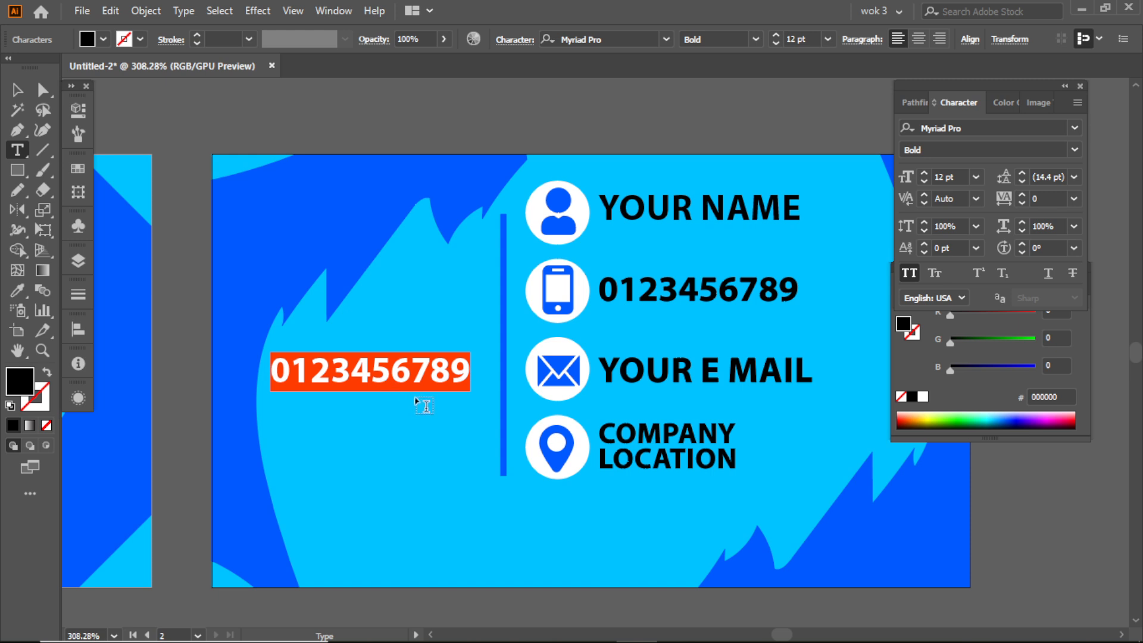
{"action": "type", "text": "BU"}
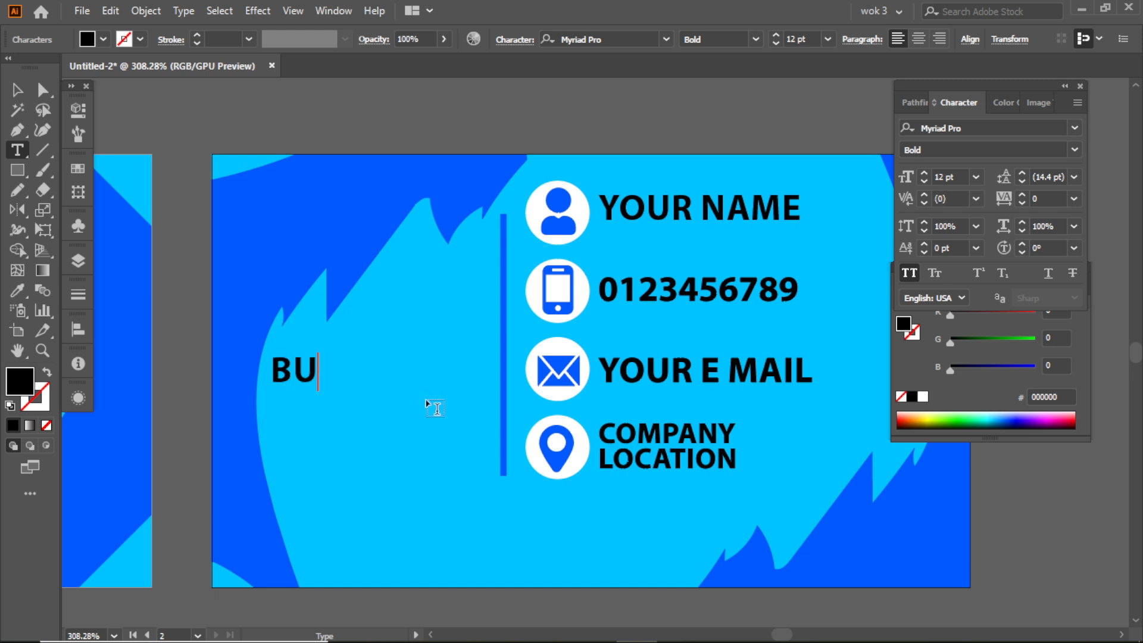
{"action": "type", "text": "SINESS"}
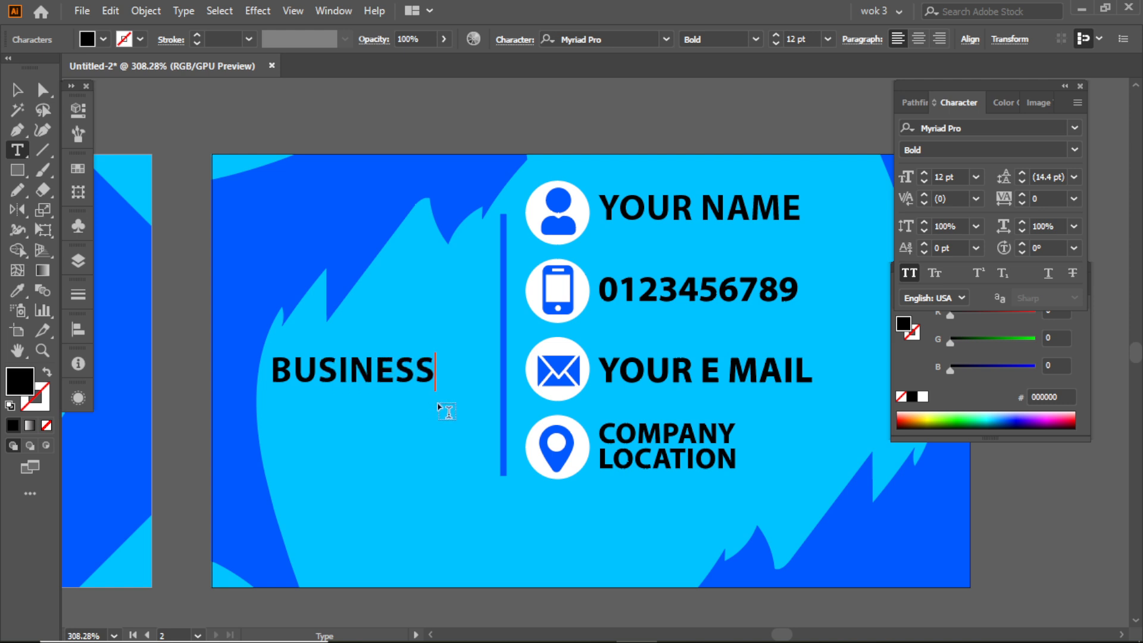
{"action": "type", "text": " CARD"}
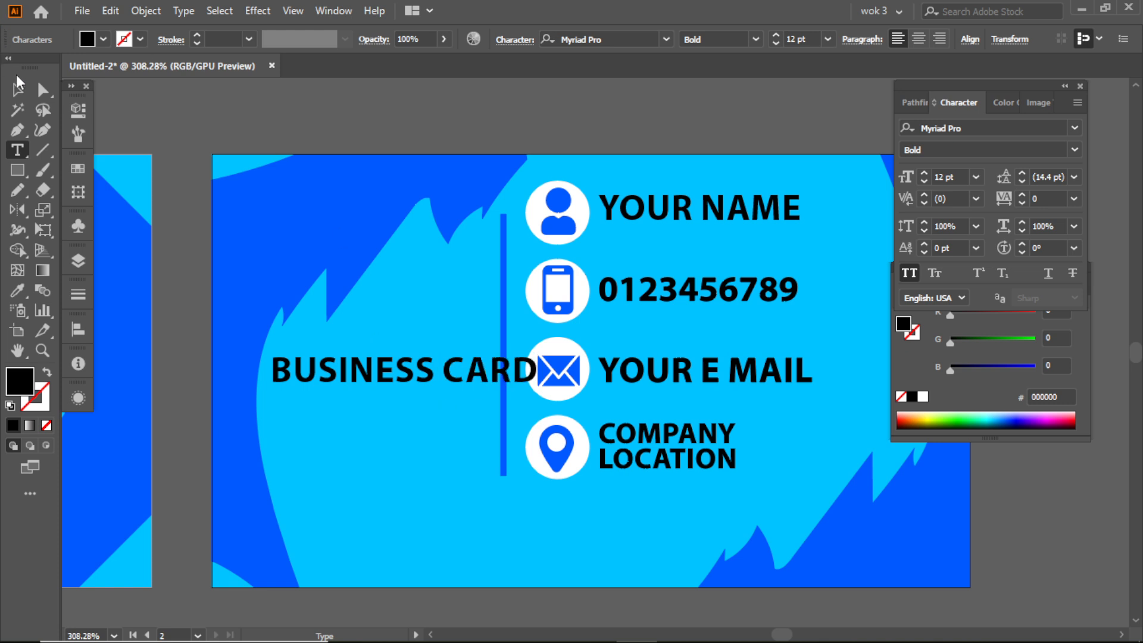
- Scale BUSINESS CARD down to 9.13 pt so it clears the vertical bar, and add a matching text DESIGN beneath it
{"action": "left_click", "coordinate": [18, 83]}
{"action": "left_click_drag", "start_coordinate": [538, 377], "coordinate": [275, 390]}
{"action": "double_click", "coordinate": [449, 394]}
{"action": "type", "text": "DESIGN"}
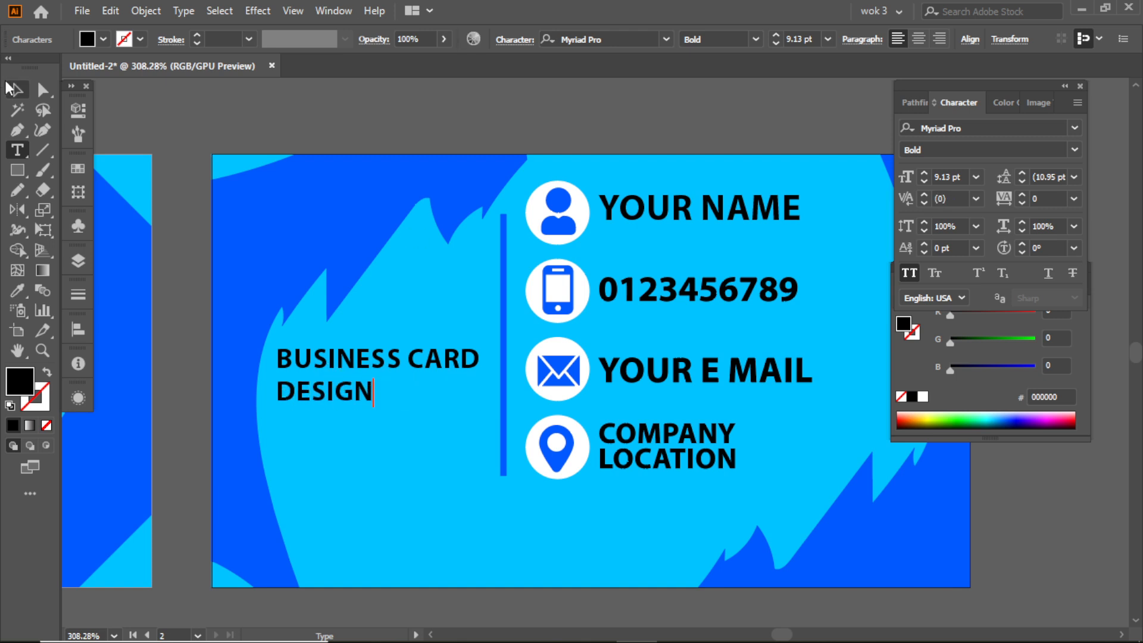
{"action": "left_click", "coordinate": [10, 89]}
- Set the tracking of DESIGN to 500 and move it up closer to BUSINESS CARD
{"action": "left_click", "coordinate": [1051, 202]}
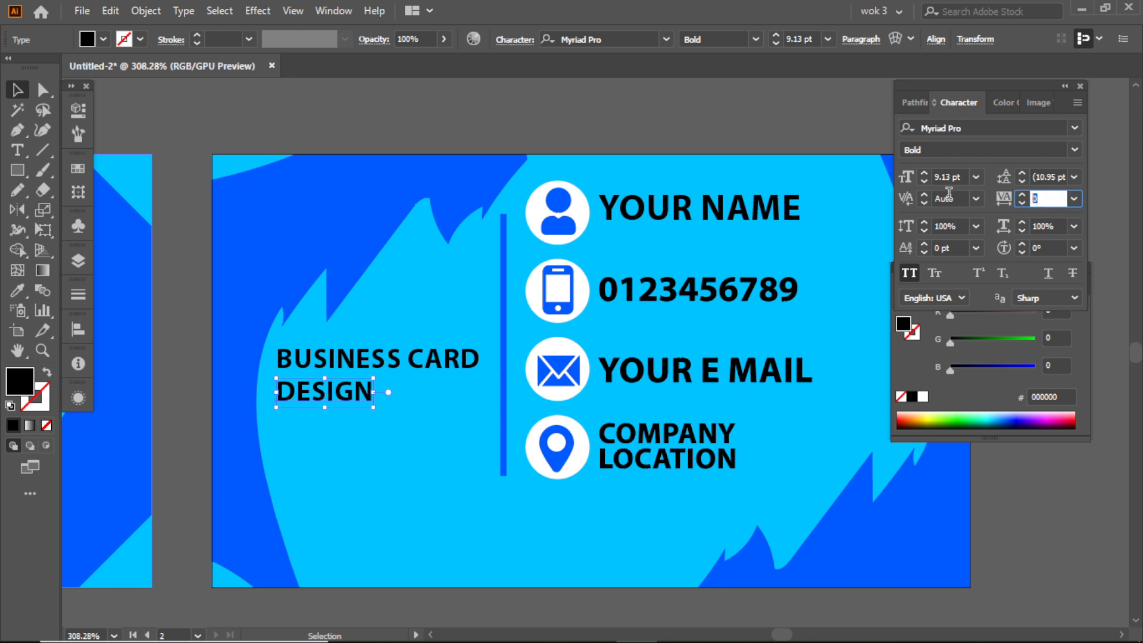
{"action": "key", "text": "Return"}
{"action": "left_click", "coordinate": [519, 109]}
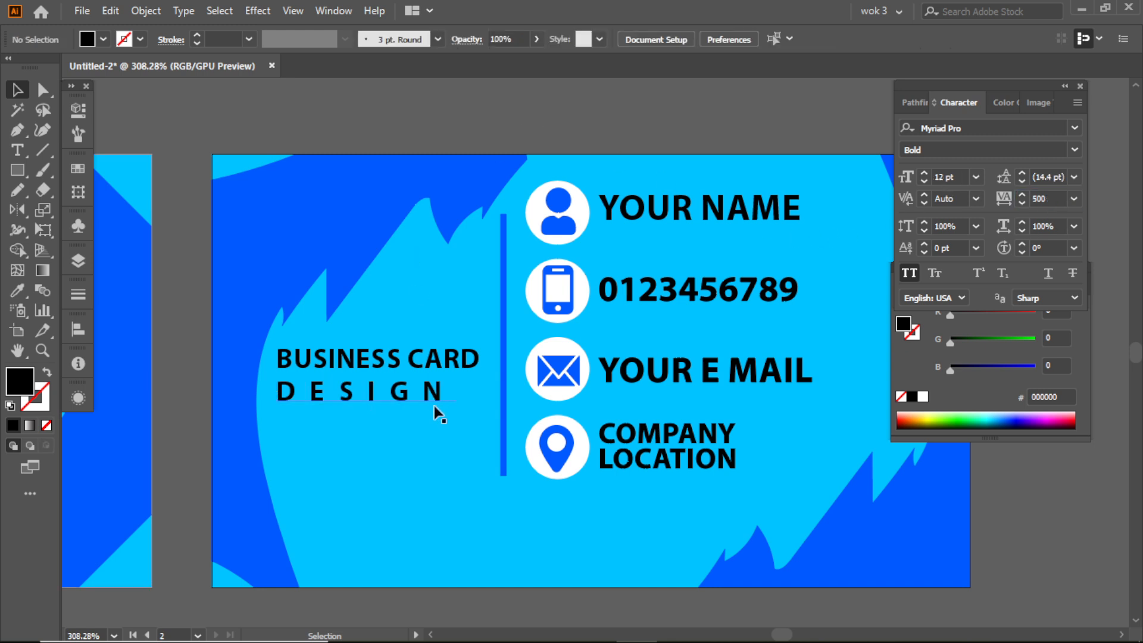
{"action": "left_click_drag", "start_coordinate": [389, 400], "coordinate": [387, 395]}
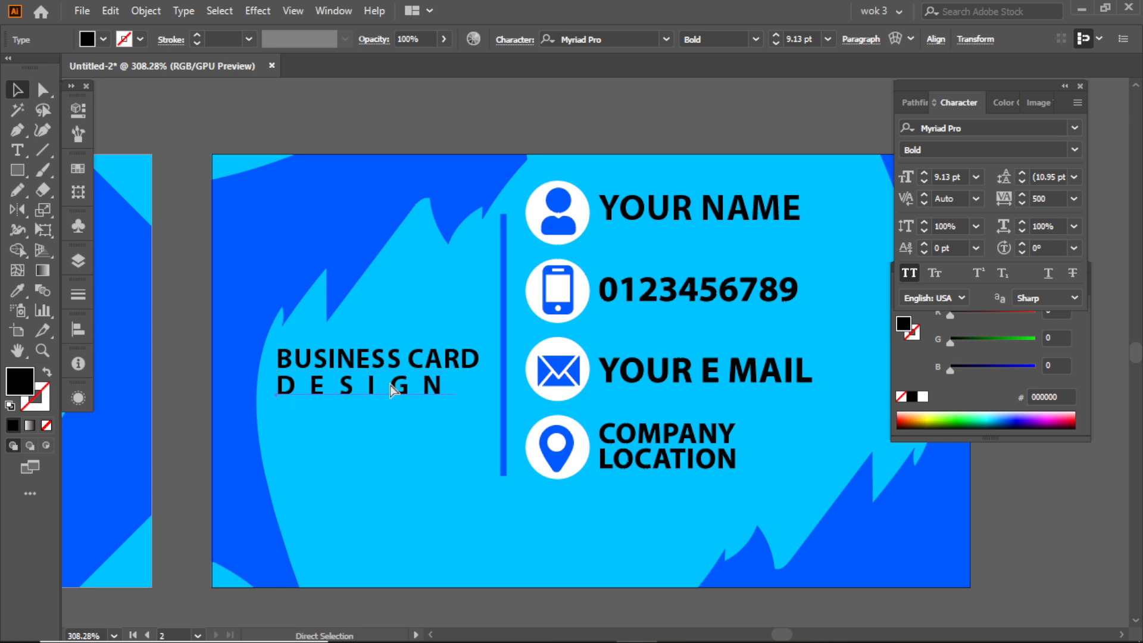
- Change the font style of DESIGN to Regular and convert it to outlines
{"action": "scroll", "coordinate": [421, 400], "scroll_direction": "up", "scroll_amount": 3}
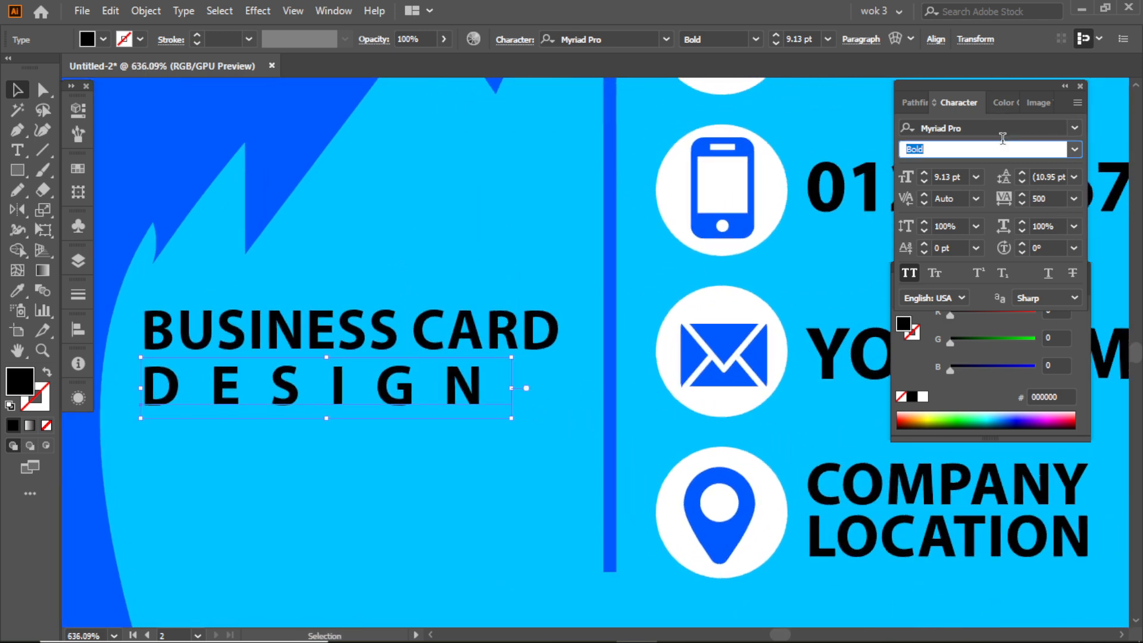
{"action": "left_click", "coordinate": [1070, 148]}
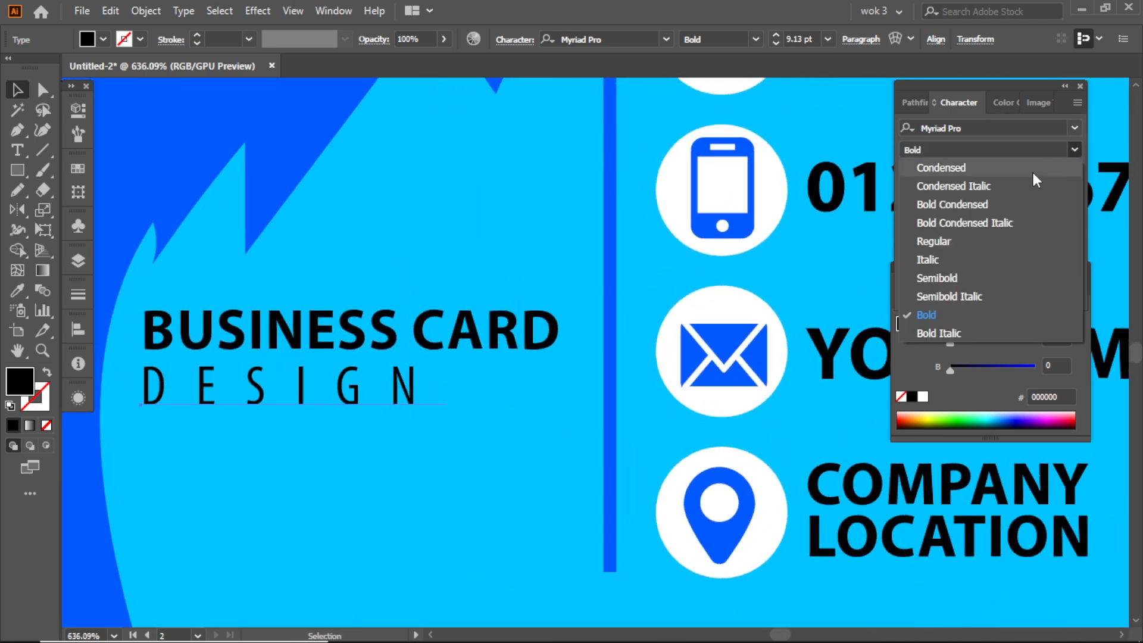
{"action": "left_click", "coordinate": [970, 243]}
{"action": "right_click", "coordinate": [382, 381]}
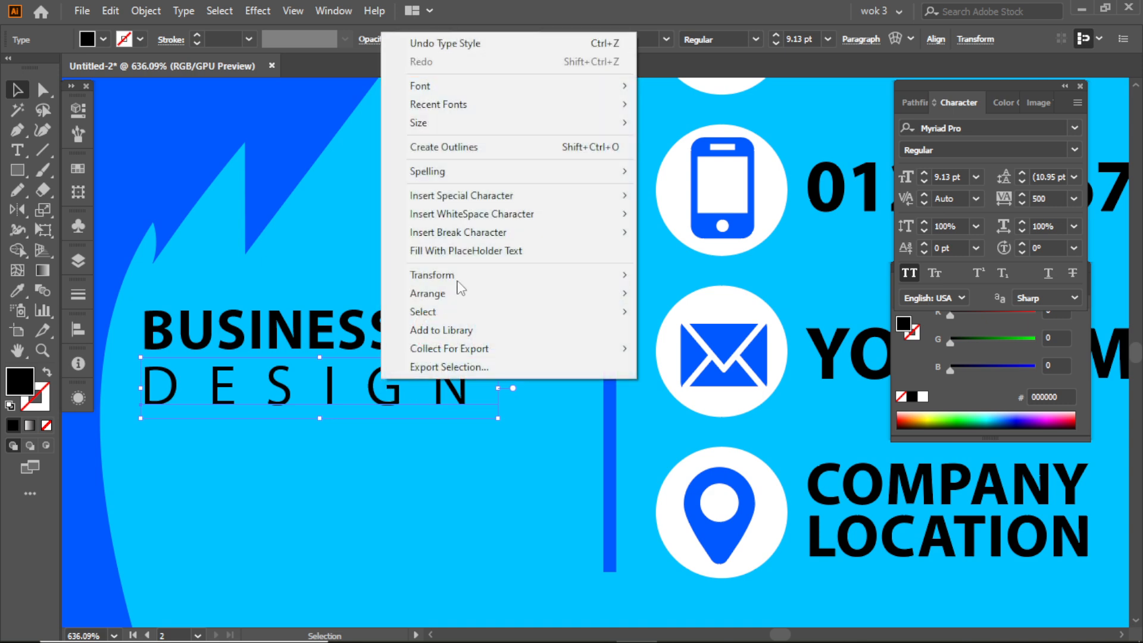
{"action": "left_click", "coordinate": [471, 152]}
{"action": "left_click", "coordinate": [457, 467]}
- Stretch the outlined DESIGN to the full width of BUSINESS CARD and reduce its height slightly
{"action": "left_click", "coordinate": [462, 388]}
{"action": "left_click_drag", "start_coordinate": [470, 388], "coordinate": [555, 388]}
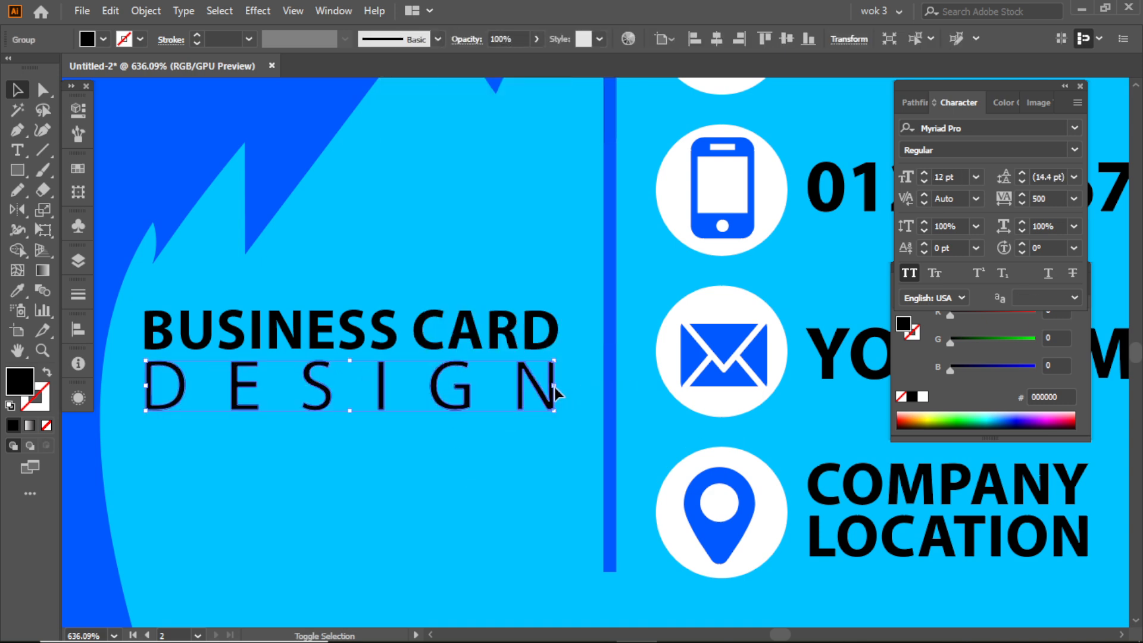
{"action": "left_click_drag", "start_coordinate": [350, 411], "coordinate": [356, 398]}
{"action": "left_click", "coordinate": [344, 430]}
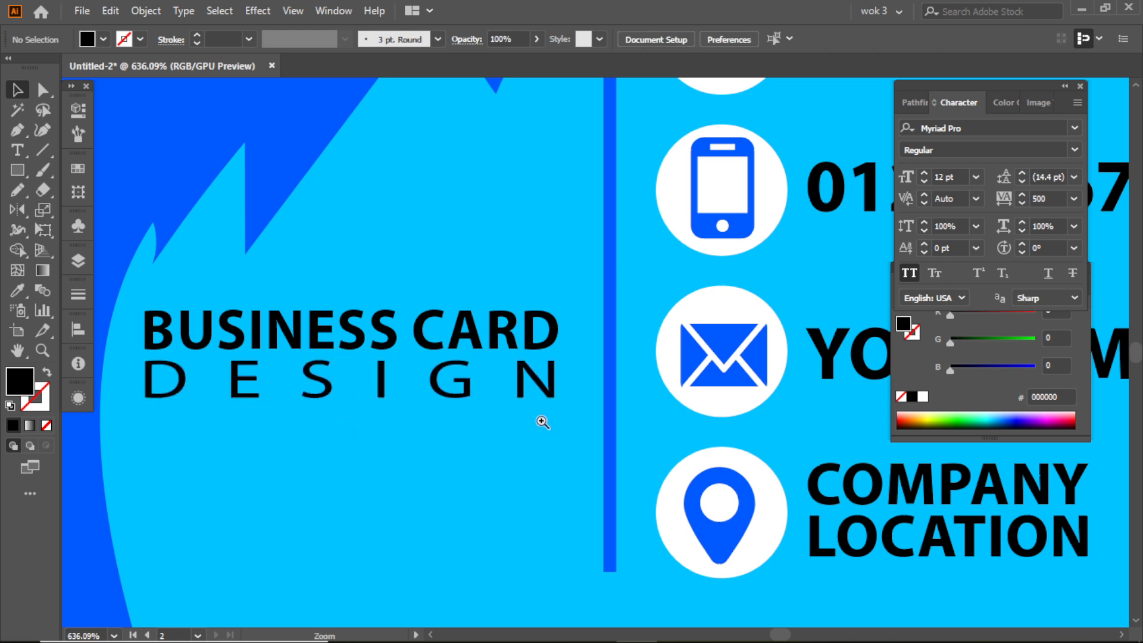
- Delete the leftover shapes lying outside the two artboards
{"action": "scroll", "coordinate": [544, 427], "scroll_direction": "down", "scroll_amount": 5}
{"action": "left_click", "coordinate": [488, 410]}
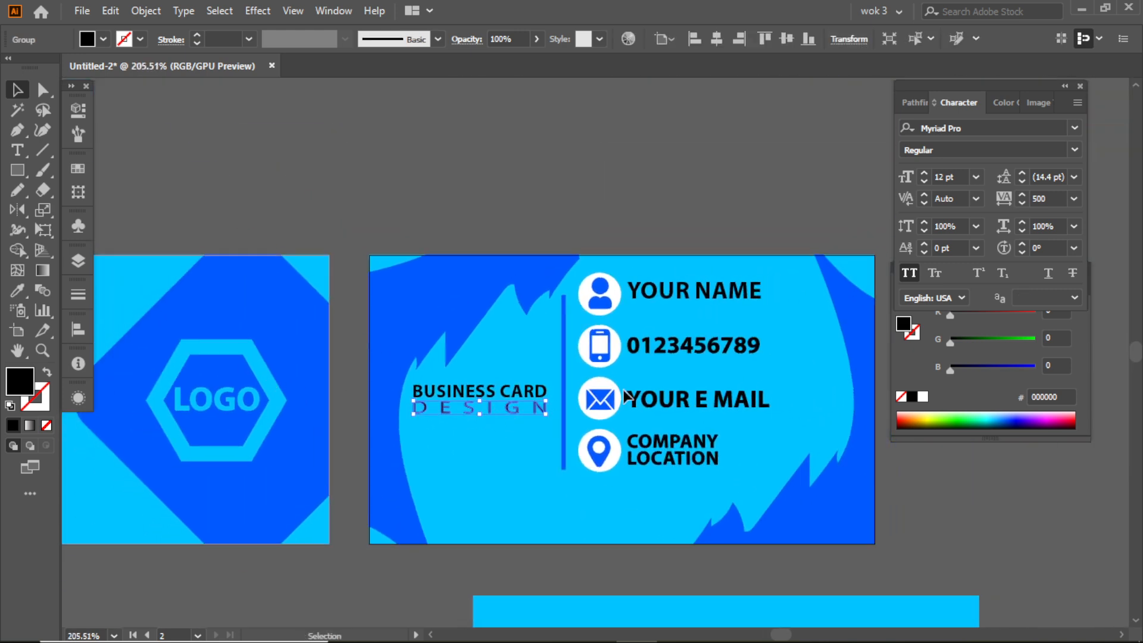
{"action": "left_click", "coordinate": [452, 199]}
{"action": "scroll", "coordinate": [552, 265], "scroll_direction": "down", "scroll_amount": 2}
{"action": "left_click_drag", "start_coordinate": [552, 264], "coordinate": [523, 207]}
{"action": "left_click", "coordinate": [561, 451]}
{"action": "key", "text": "Delete"}
{"action": "left_click", "coordinate": [108, 515]}
{"action": "key", "text": "Delete"}
{"action": "left_click_drag", "start_coordinate": [326, 447], "coordinate": [398, 475]}
{"action": "left_click_drag", "start_coordinate": [277, 331], "coordinate": [344, 357]}
{"action": "left_click_drag", "start_coordinate": [602, 327], "coordinate": [492, 322]}
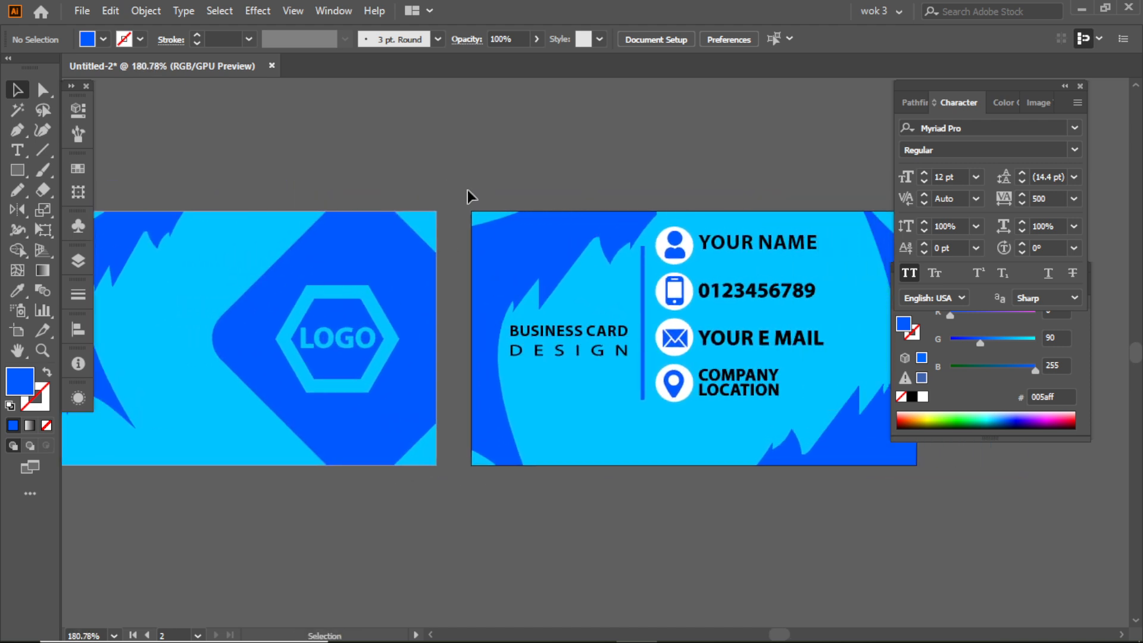